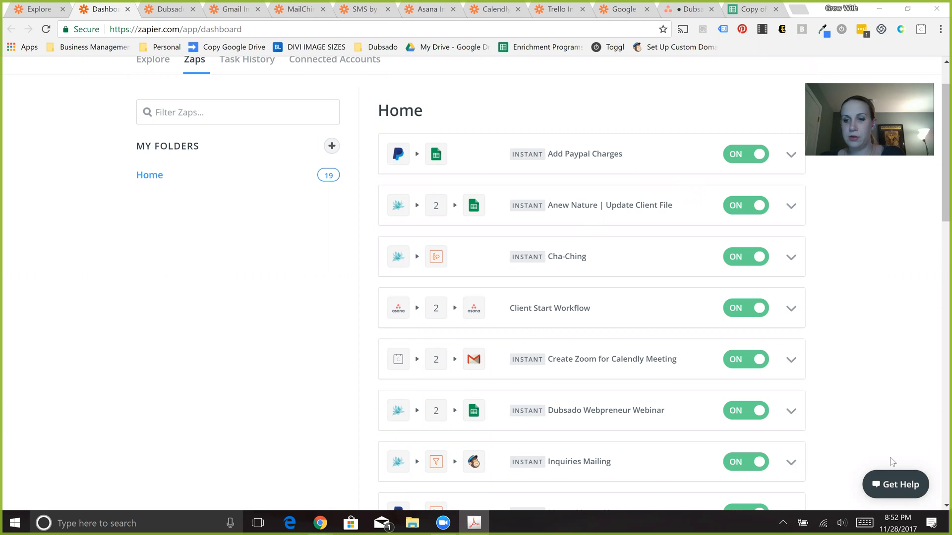
- Open the Add Paypal Charges zap for editing and go through its trigger setup with PayPal and Successful Sale
{"action": "left_click", "coordinate": [143, 221]}
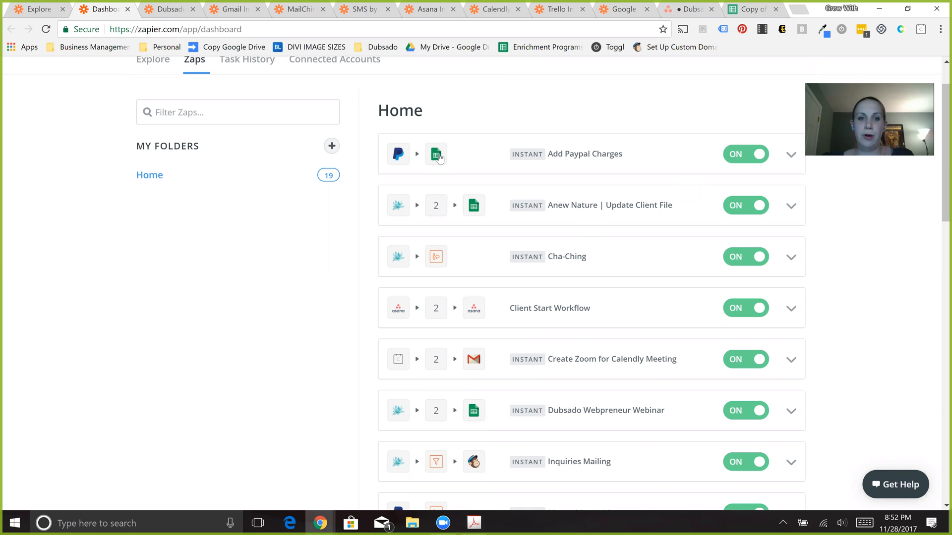
{"action": "left_click", "coordinate": [565, 158]}
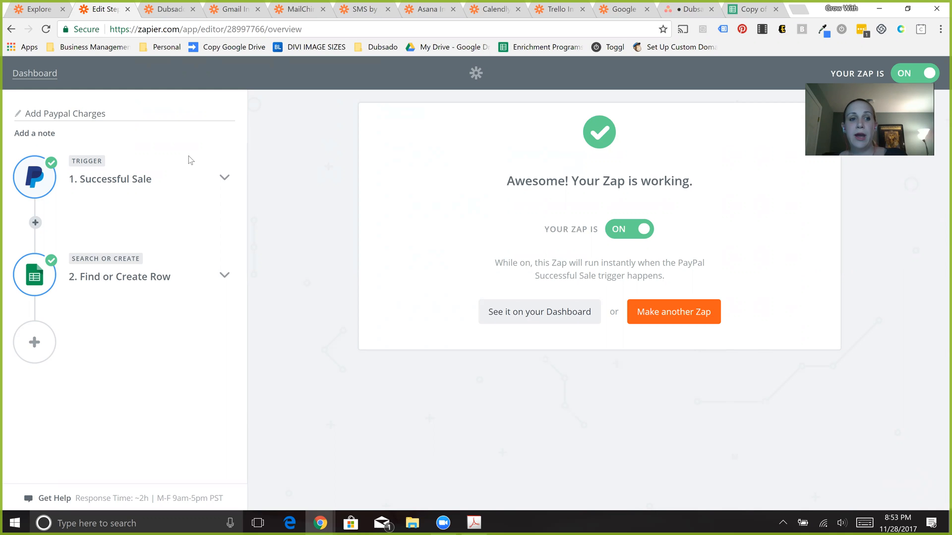
{"action": "left_click", "coordinate": [105, 186]}
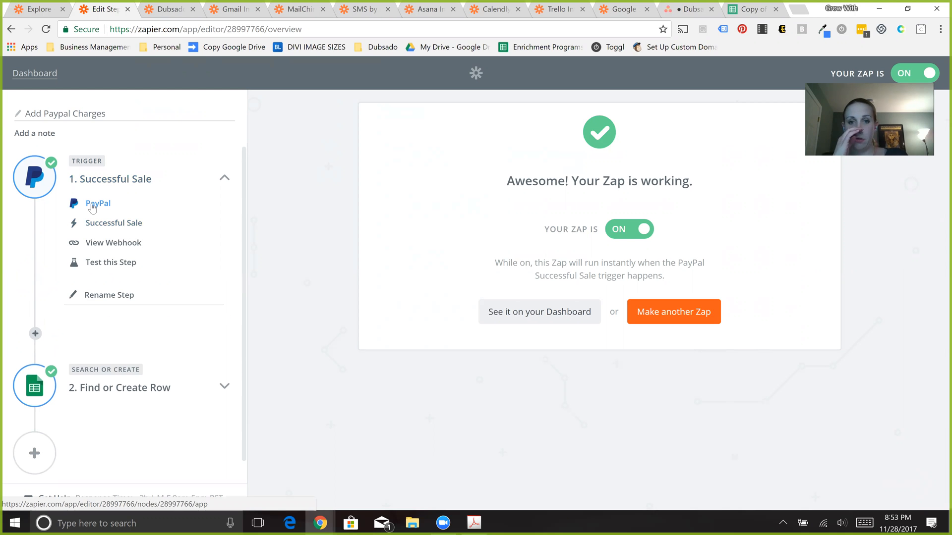
{"action": "left_click", "coordinate": [92, 206]}
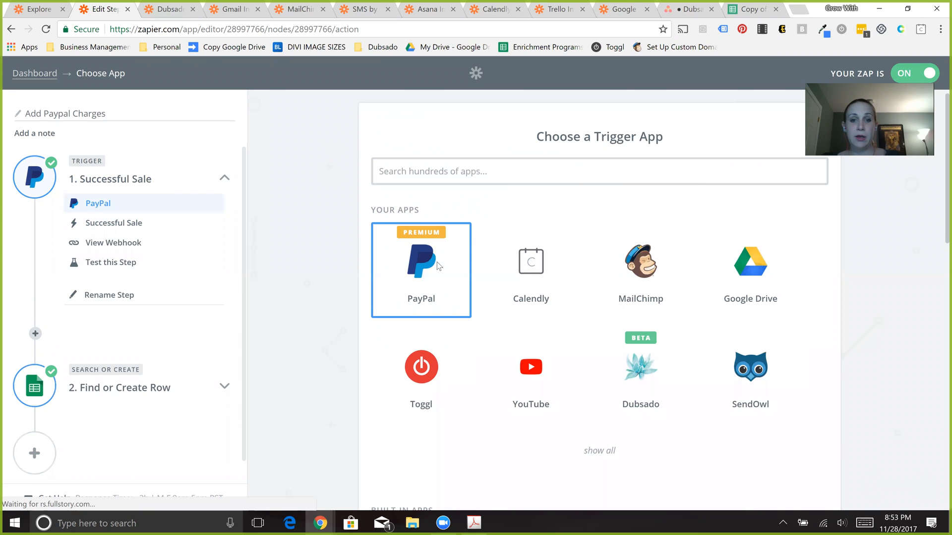
{"action": "left_click", "coordinate": [436, 263]}
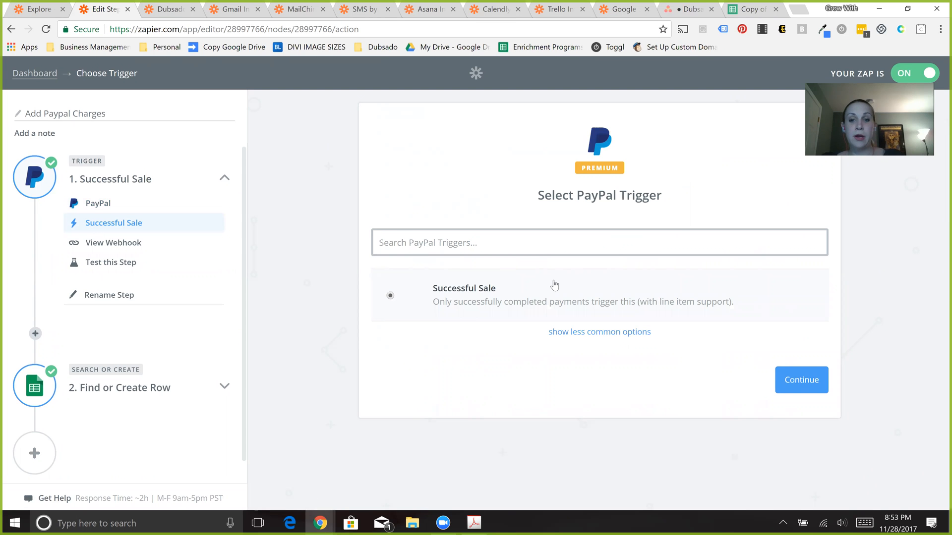
{"action": "left_click", "coordinate": [802, 384]}
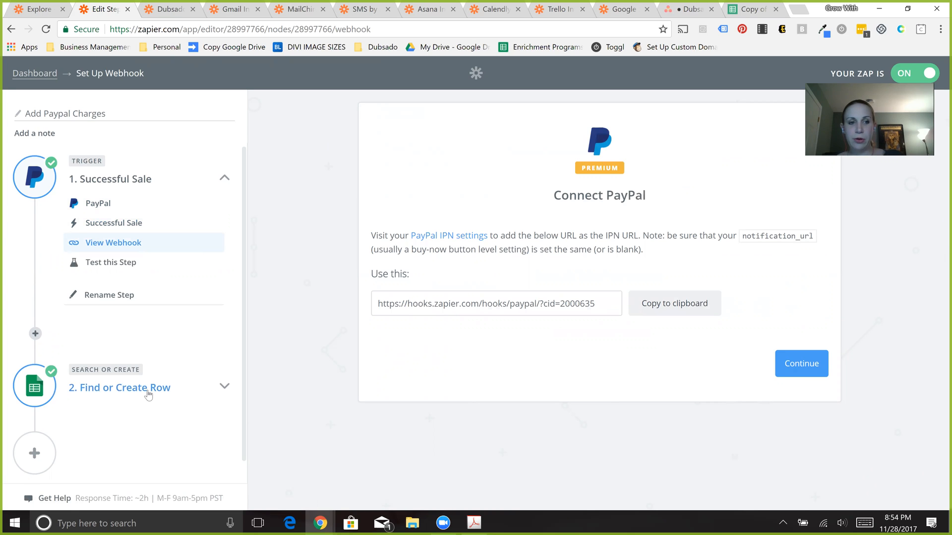
- Set the zap's second step to Google Sheets with the Lookup Spreadsheet Row action and the already connected account
{"action": "left_click", "coordinate": [224, 386]}
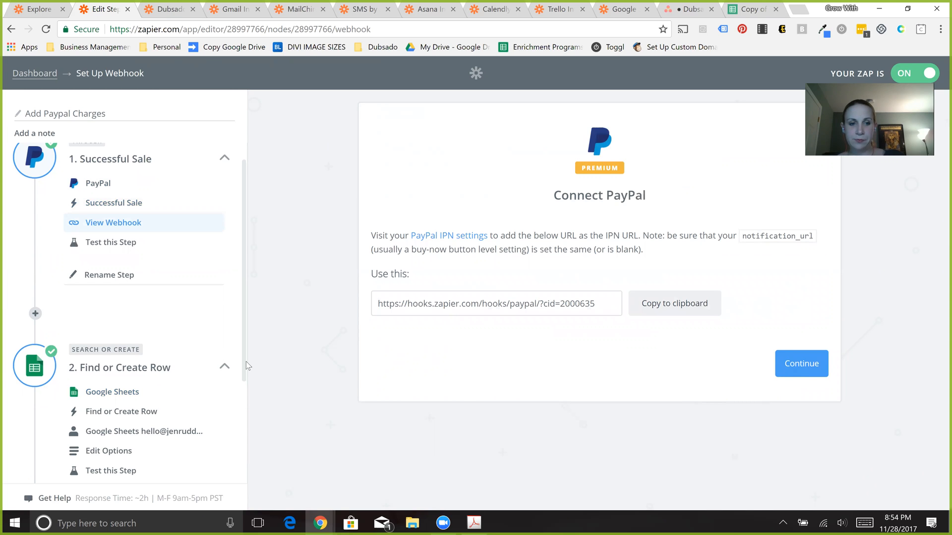
{"action": "scroll", "coordinate": [243, 363], "scroll_direction": "down", "scroll_amount": 2}
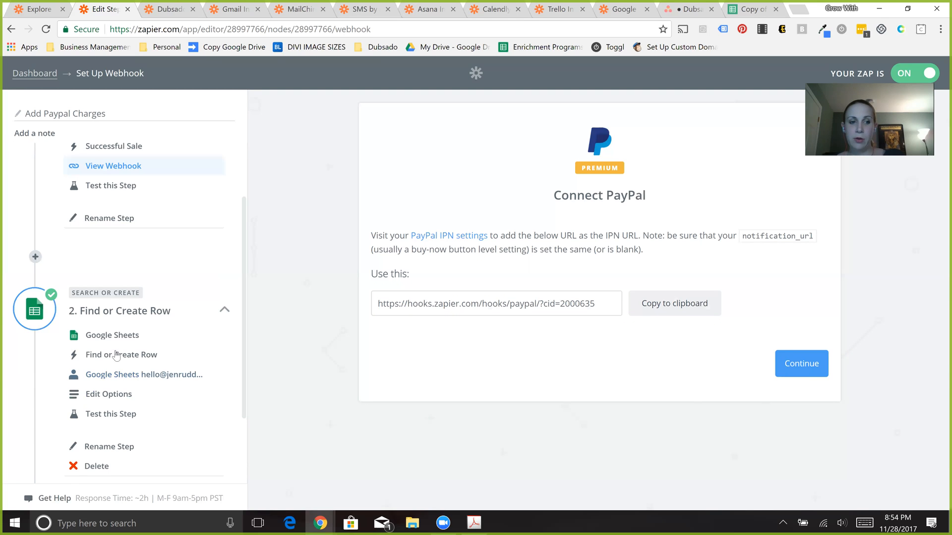
{"action": "left_click", "coordinate": [107, 336]}
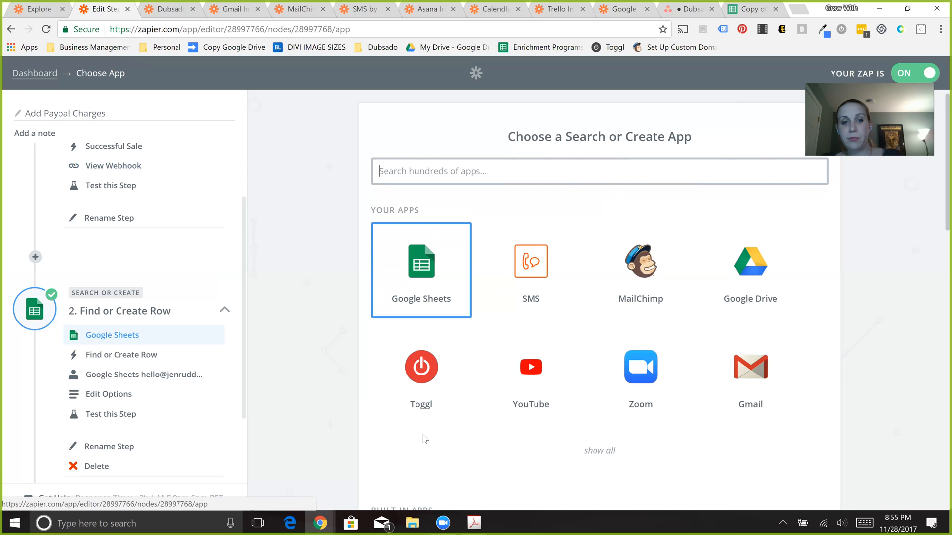
{"action": "left_click", "coordinate": [438, 274]}
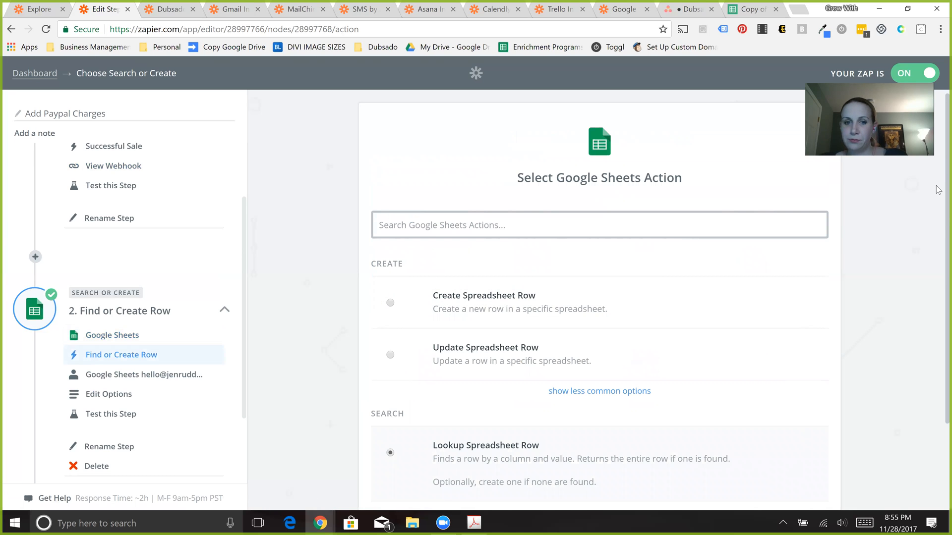
{"action": "scroll", "coordinate": [938, 216], "scroll_direction": "down", "scroll_amount": 1}
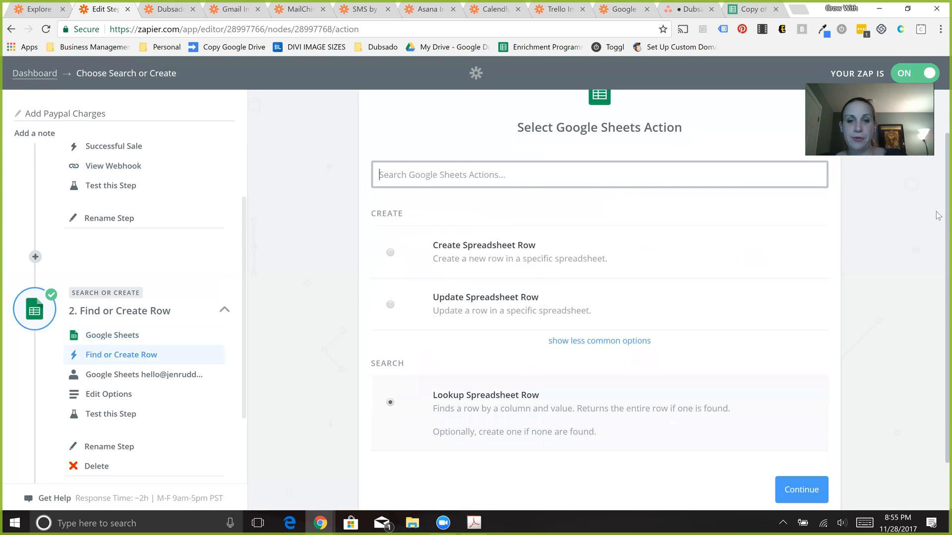
{"action": "scroll", "coordinate": [939, 232], "scroll_direction": "down", "scroll_amount": 1}
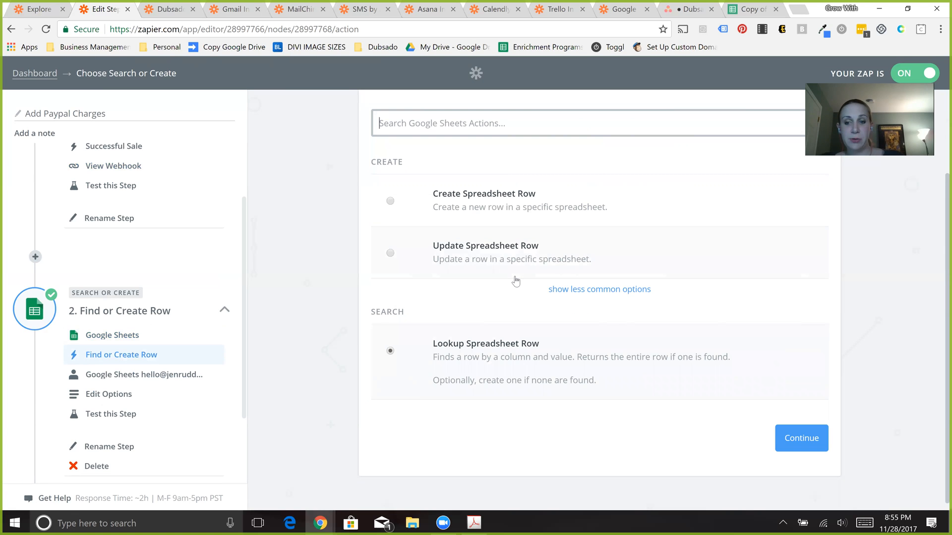
{"action": "left_click", "coordinate": [806, 439]}
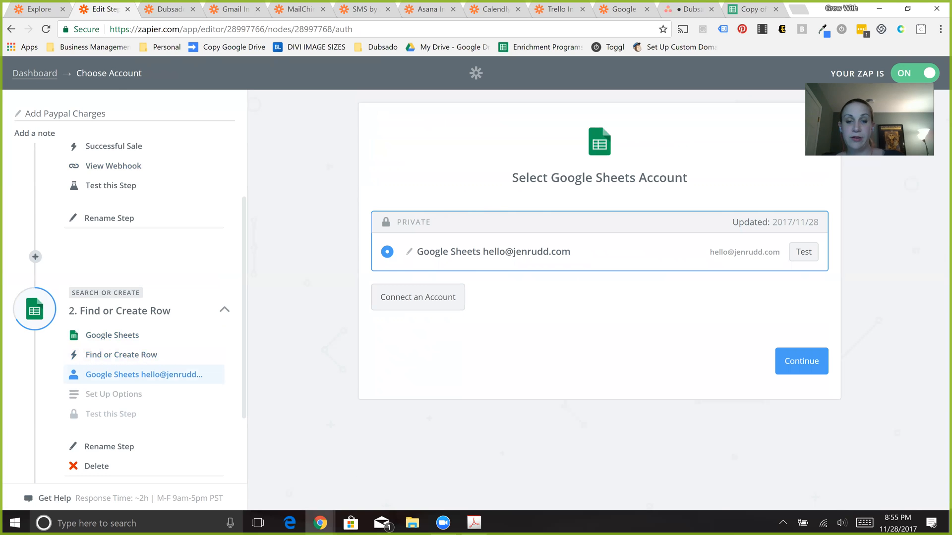
{"action": "left_click", "coordinate": [790, 357]}
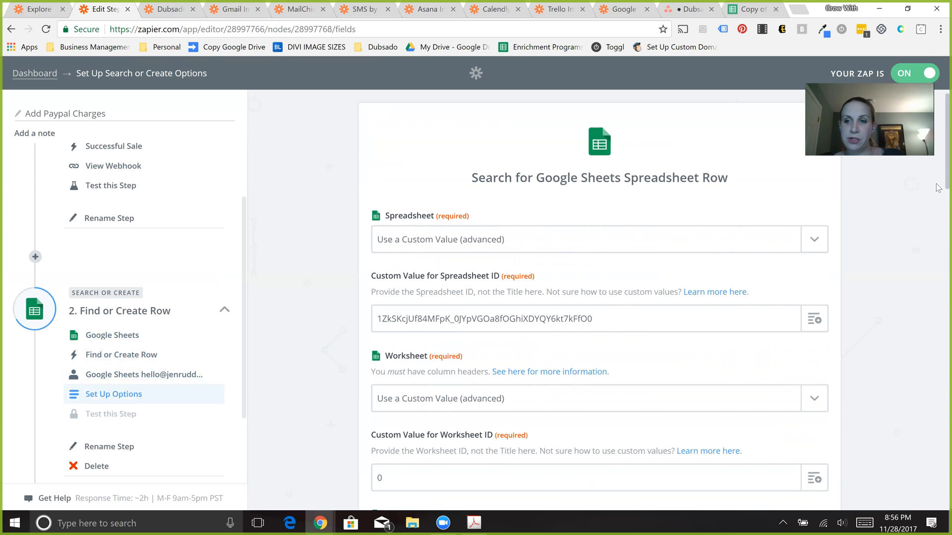
- Examine the spreadsheet, worksheet and lookup column settings, including the trigger fields offered for the lookup column key
{"action": "scroll", "coordinate": [937, 179], "scroll_direction": "down", "scroll_amount": 3}
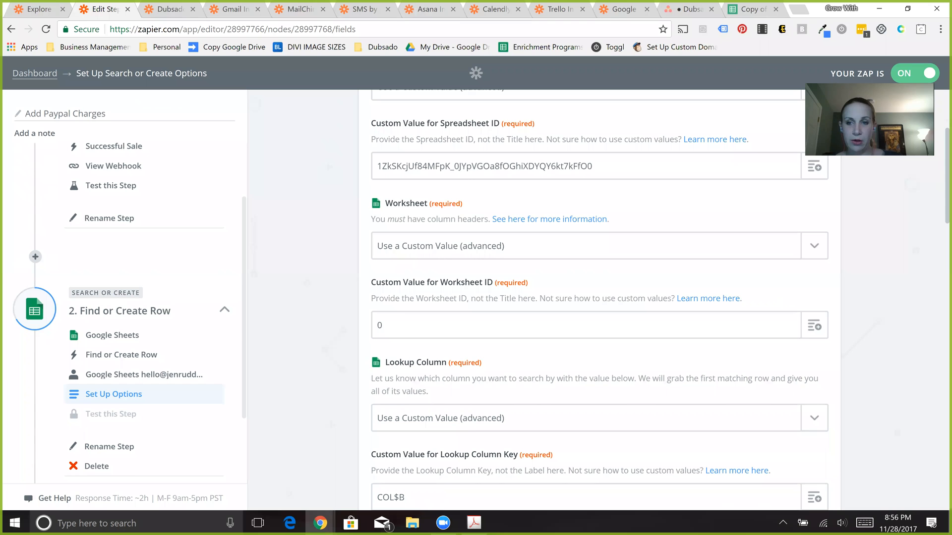
{"action": "scroll", "coordinate": [599, 166], "scroll_direction": "down", "scroll_amount": 1}
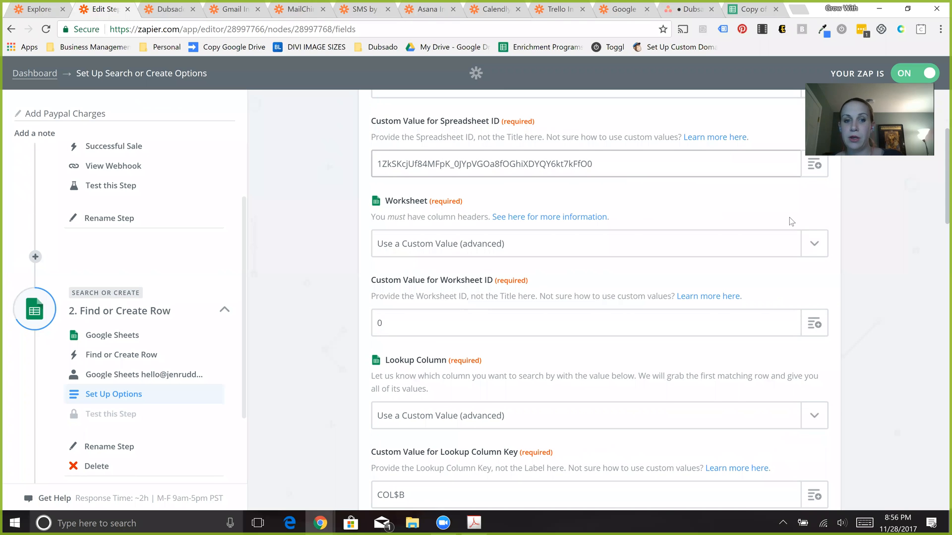
{"action": "double_click", "coordinate": [937, 196]}
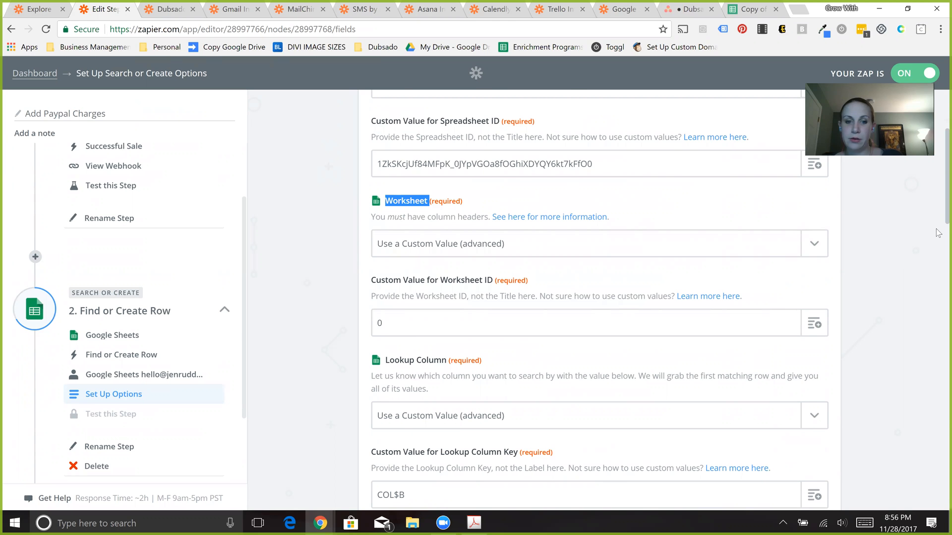
{"action": "scroll", "coordinate": [929, 255], "scroll_direction": "down", "scroll_amount": 2}
{"action": "scroll", "coordinate": [811, 253], "scroll_direction": "down", "scroll_amount": 2}
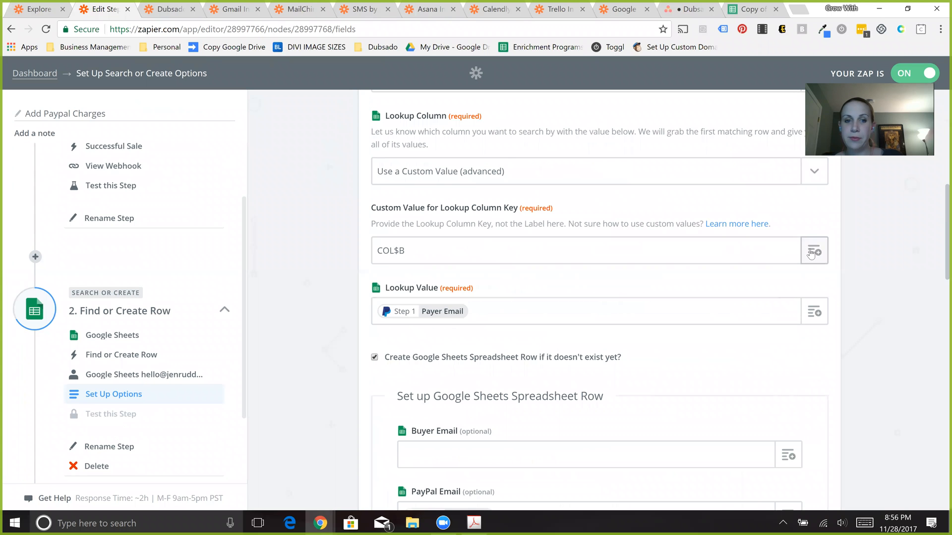
{"action": "left_click", "coordinate": [811, 252]}
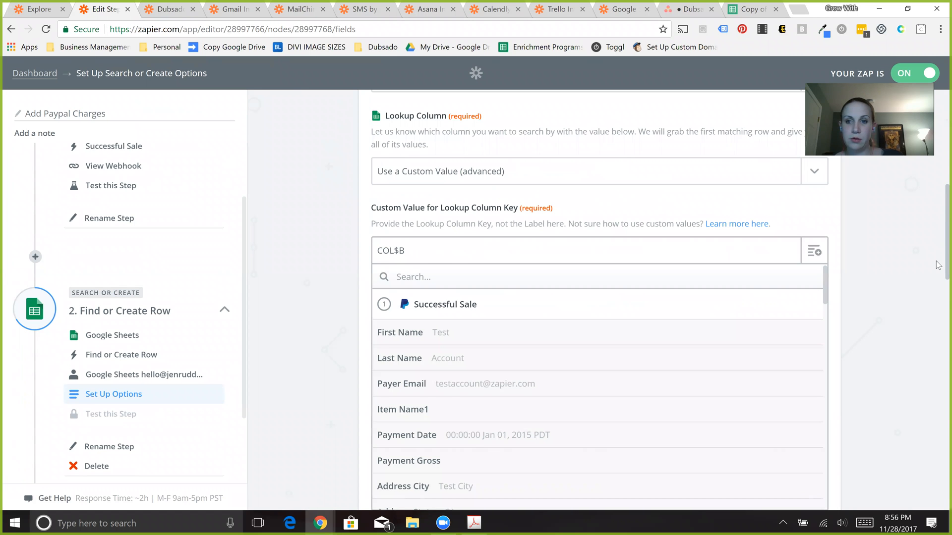
{"action": "scroll", "coordinate": [913, 262], "scroll_direction": "down", "scroll_amount": 3}
{"action": "left_click", "coordinate": [881, 259]}
- Examine the PayPal Successful Sale fields that can be used as the Lookup Value
{"action": "left_click", "coordinate": [419, 165]}
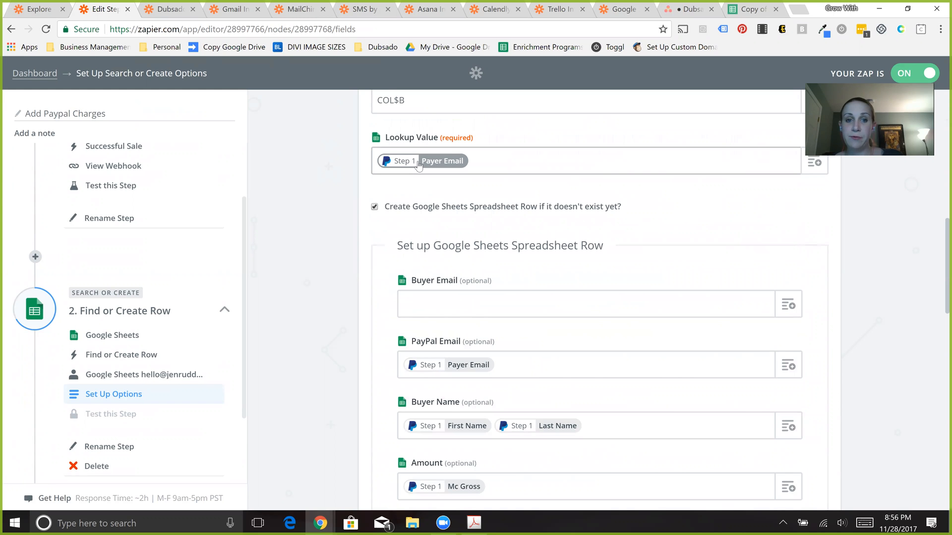
{"action": "left_click", "coordinate": [419, 165]}
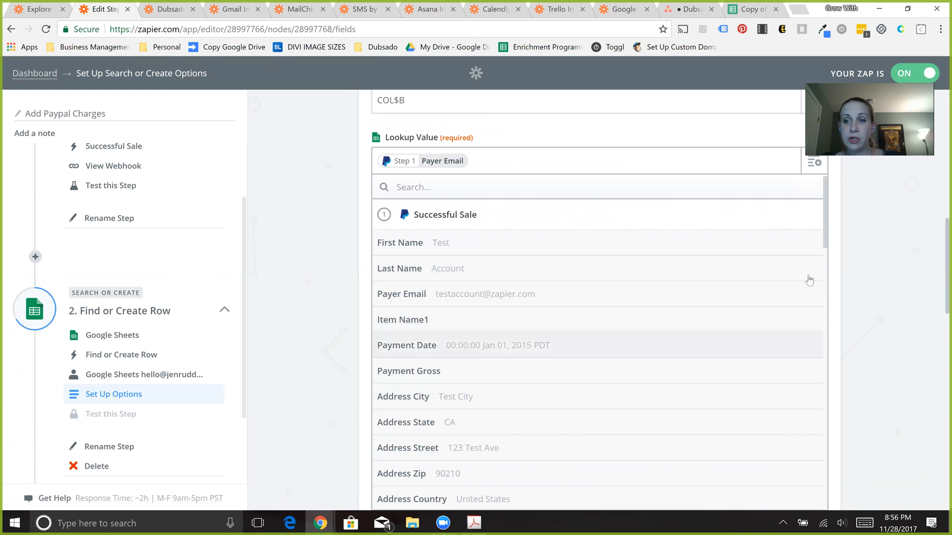
{"action": "left_click_drag", "start_coordinate": [938, 234], "coordinate": [938, 242]}
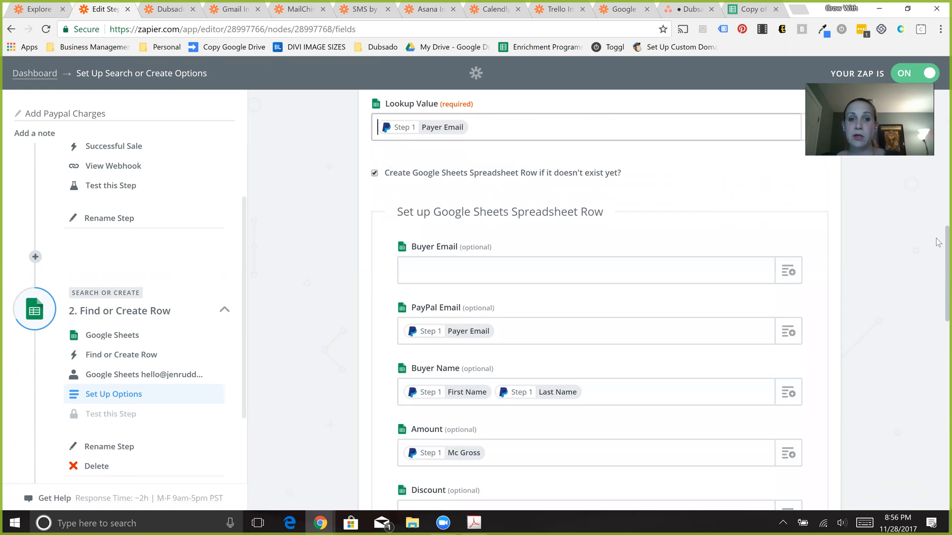
{"action": "left_click", "coordinate": [441, 130]}
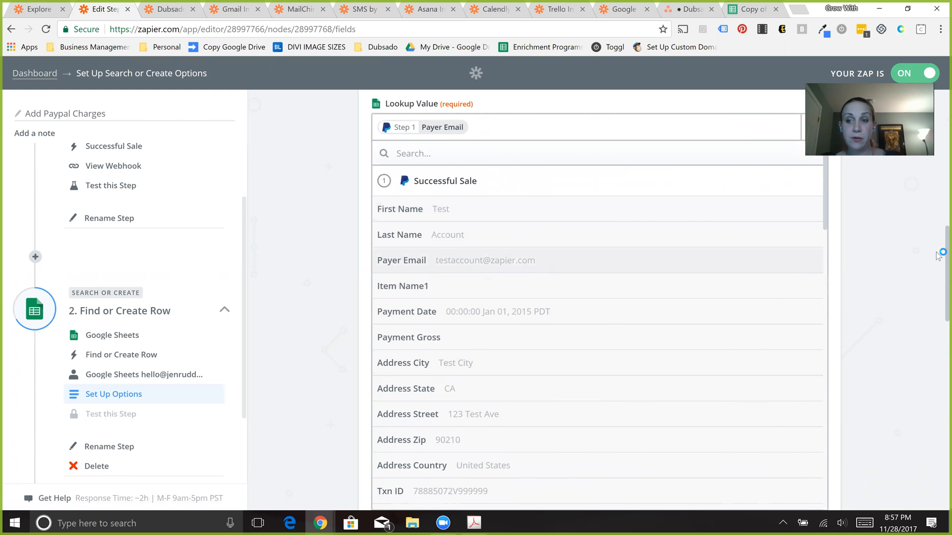
{"action": "scroll", "coordinate": [938, 296], "scroll_direction": "down", "scroll_amount": 1}
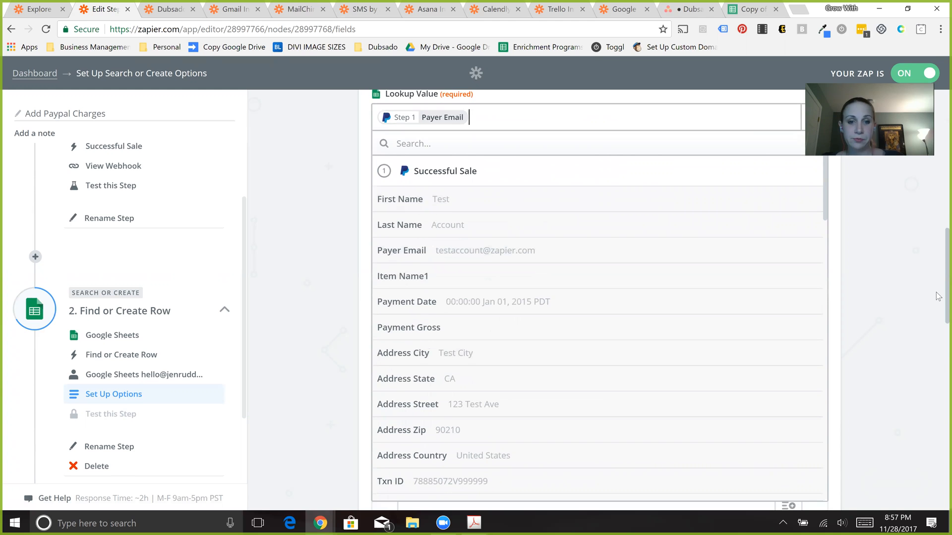
{"action": "scroll", "coordinate": [938, 296], "scroll_direction": "down", "scroll_amount": 4}
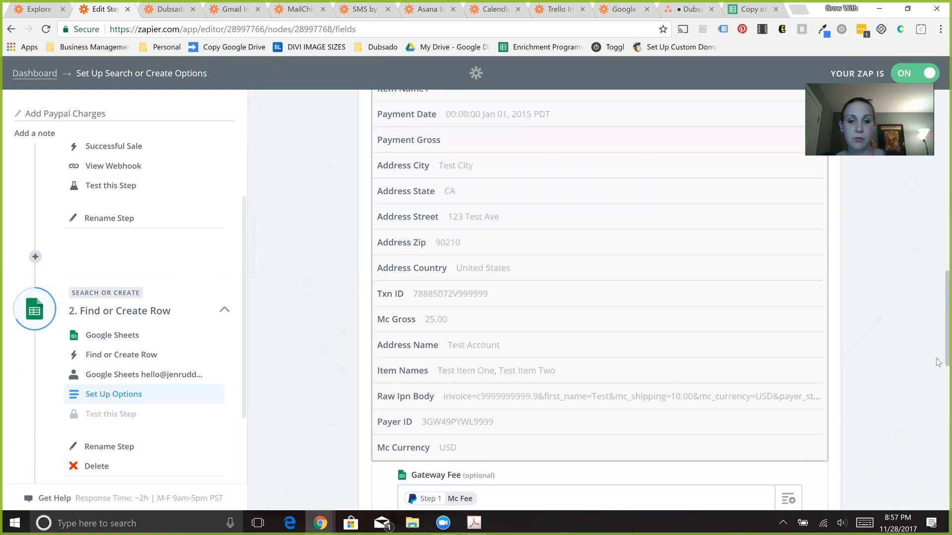
{"action": "scroll", "coordinate": [939, 367], "scroll_direction": "down", "scroll_amount": 1}
{"action": "scroll", "coordinate": [938, 377], "scroll_direction": "down", "scroll_amount": 7}
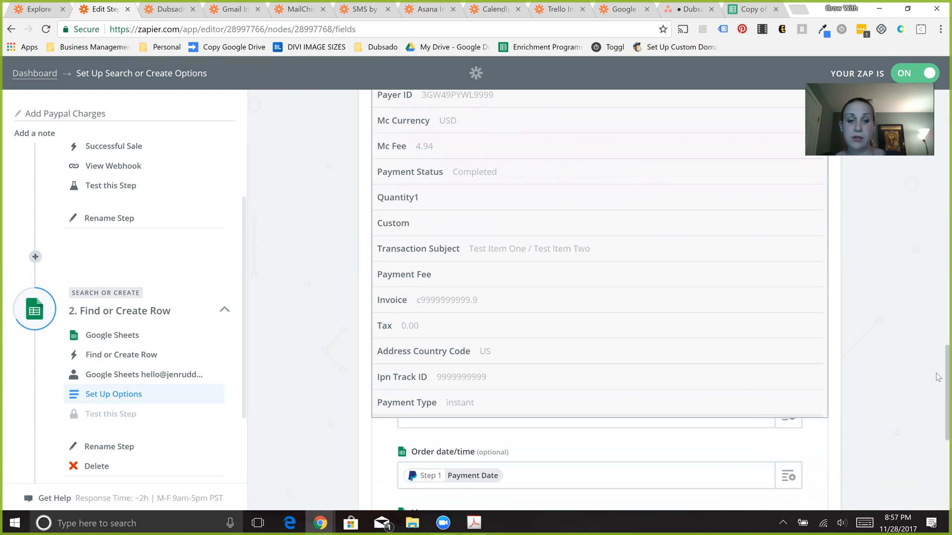
{"action": "scroll", "coordinate": [939, 430], "scroll_direction": "down", "scroll_amount": 1}
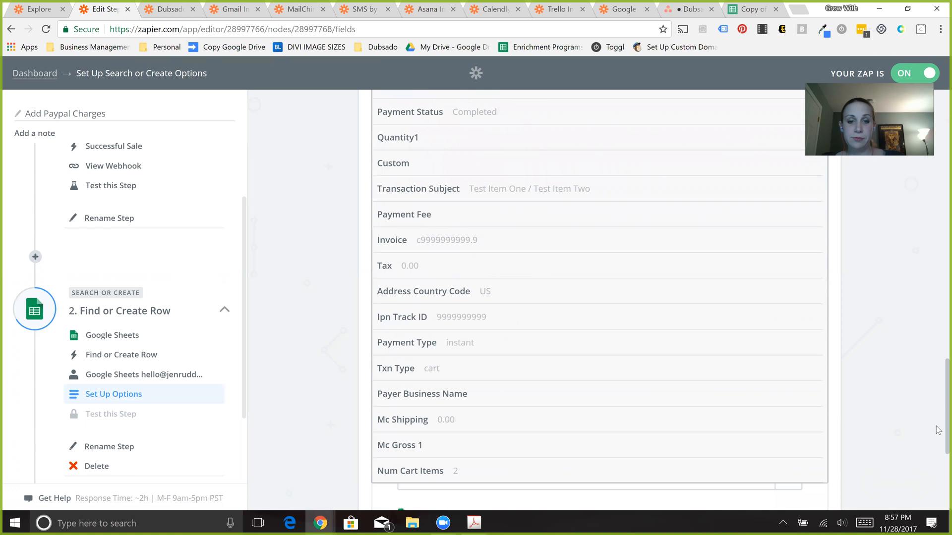
{"action": "scroll", "coordinate": [938, 433], "scroll_direction": "down", "scroll_amount": 4}
{"action": "left_click", "coordinate": [939, 434]}
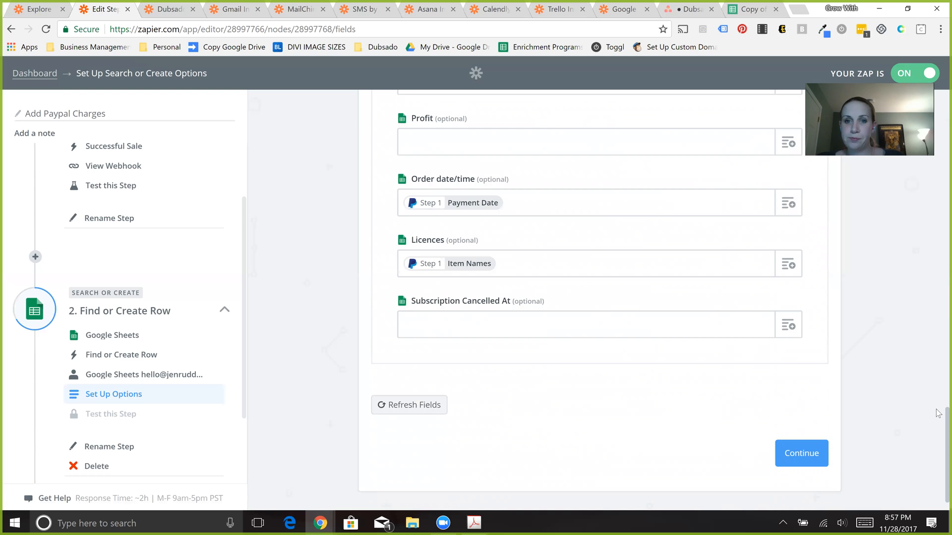
- Review how PayPal data is mapped to the new spreadsheet row's fields, including PayPal Email and Buyer Name
{"action": "scroll", "coordinate": [937, 372], "scroll_direction": "up", "scroll_amount": 2}
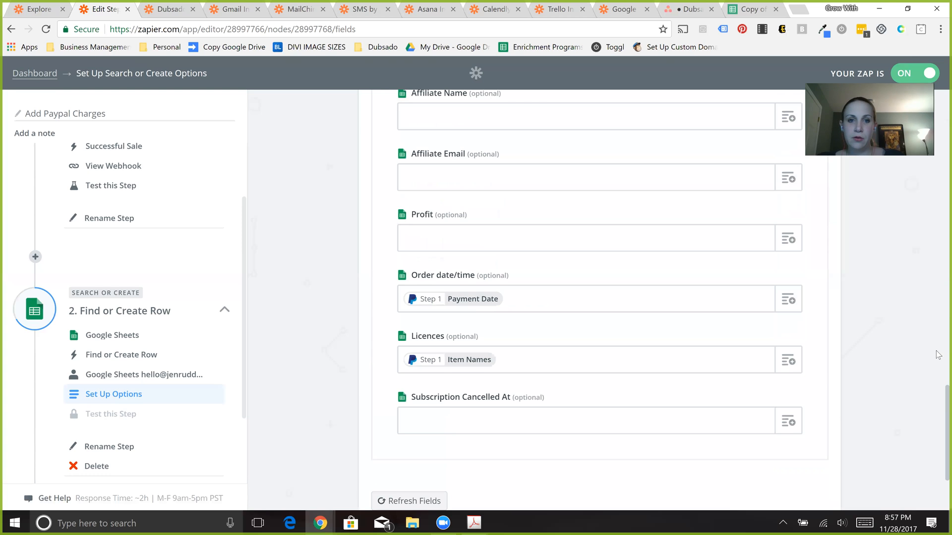
{"action": "scroll", "coordinate": [938, 355], "scroll_direction": "up", "scroll_amount": 1}
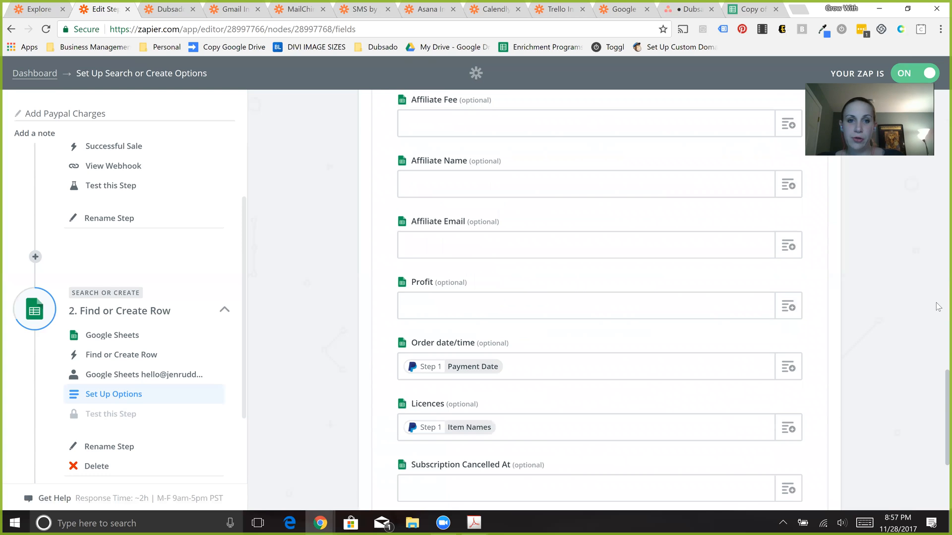
{"action": "scroll", "coordinate": [938, 307], "scroll_direction": "up", "scroll_amount": 4}
{"action": "scroll", "coordinate": [938, 305], "scroll_direction": "up", "scroll_amount": 2}
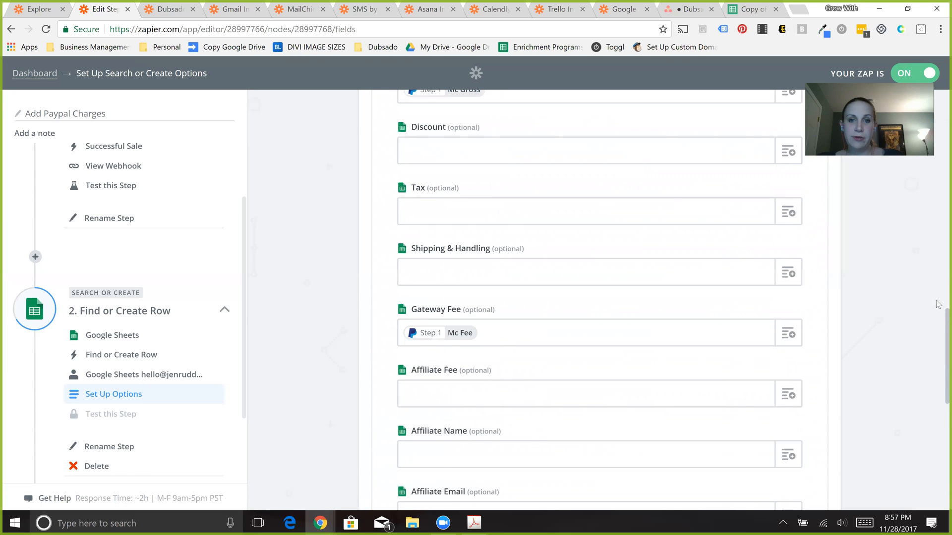
{"action": "scroll", "coordinate": [938, 297], "scroll_direction": "up", "scroll_amount": 3}
{"action": "scroll", "coordinate": [938, 277], "scroll_direction": "up", "scroll_amount": 3}
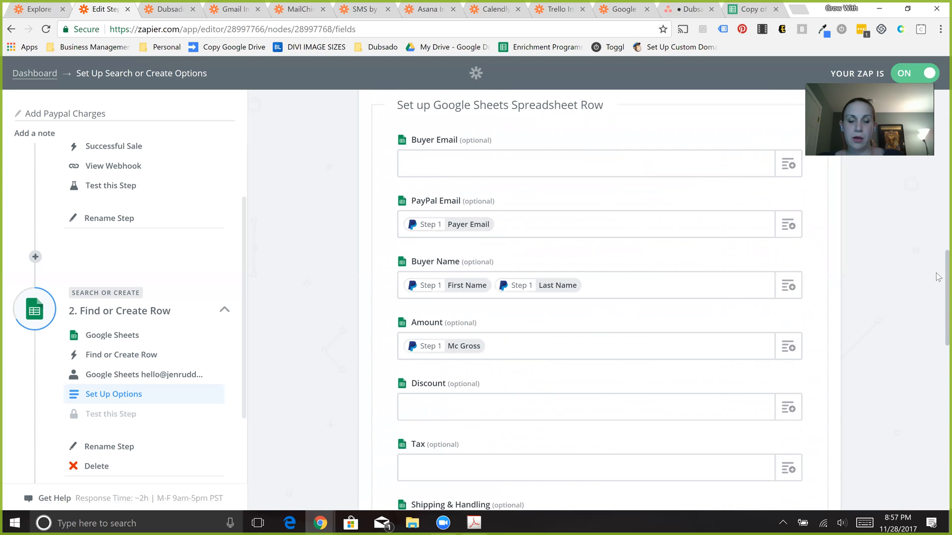
{"action": "scroll", "coordinate": [938, 277], "scroll_direction": "up", "scroll_amount": 1}
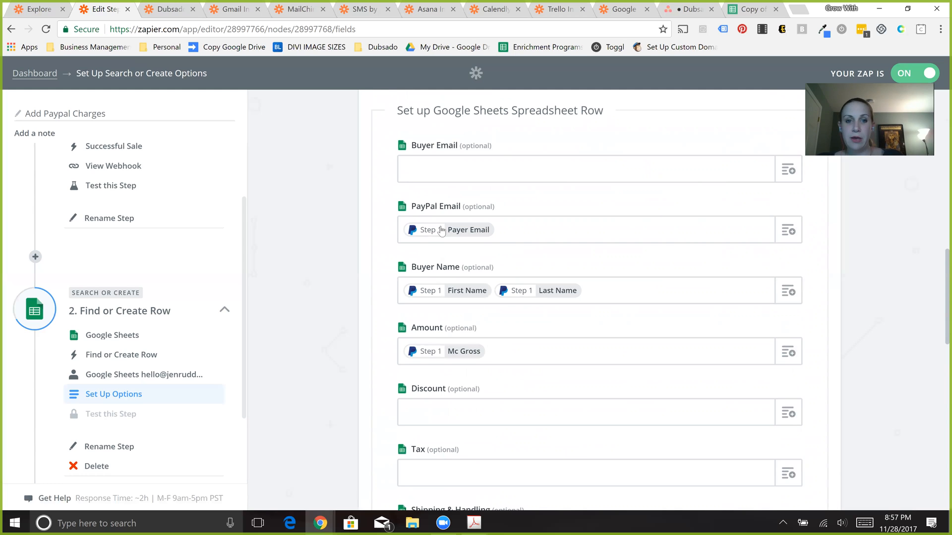
{"action": "left_click", "coordinate": [456, 231]}
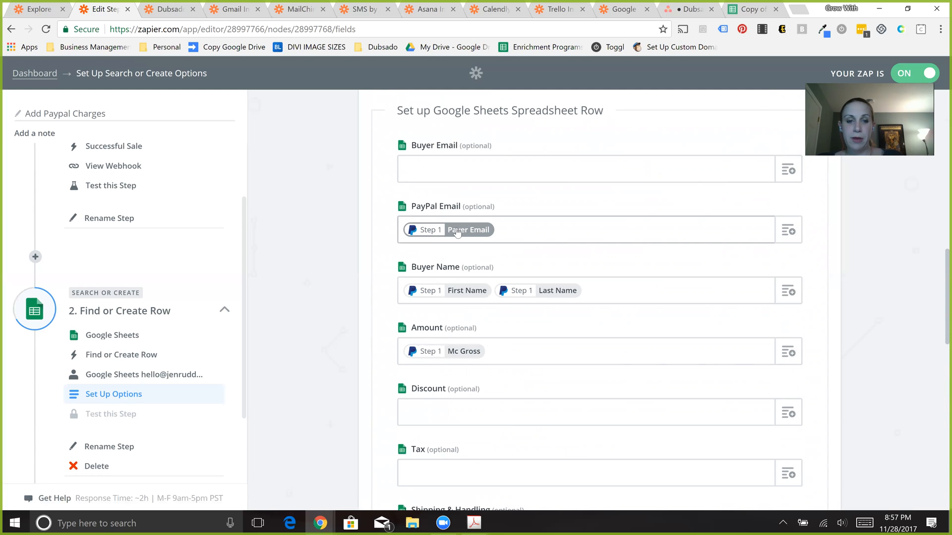
{"action": "left_click", "coordinate": [540, 302]}
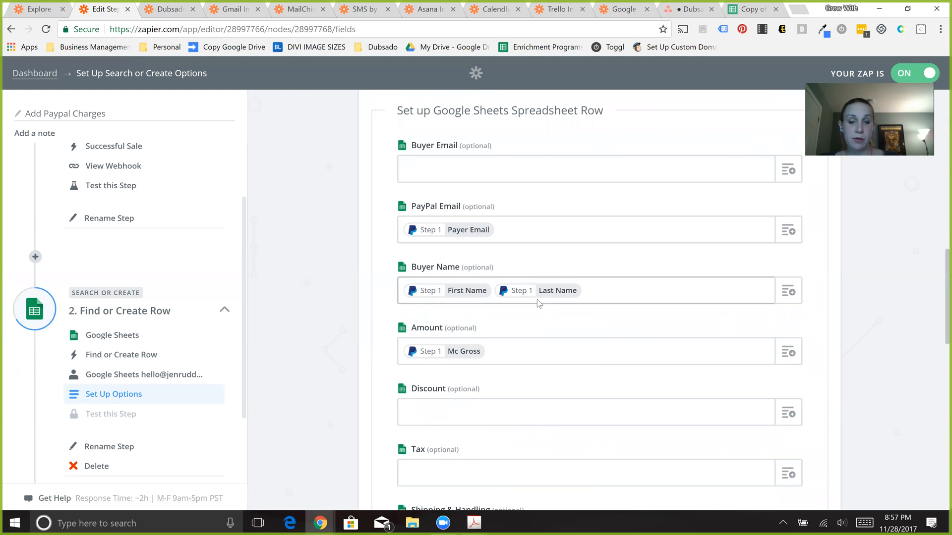
- Review the PayPal fields mapped to the remaining row fields, from Buyer Name and Amount through Gateway Fee, Order date/time and Licences
{"action": "left_click", "coordinate": [453, 294]}
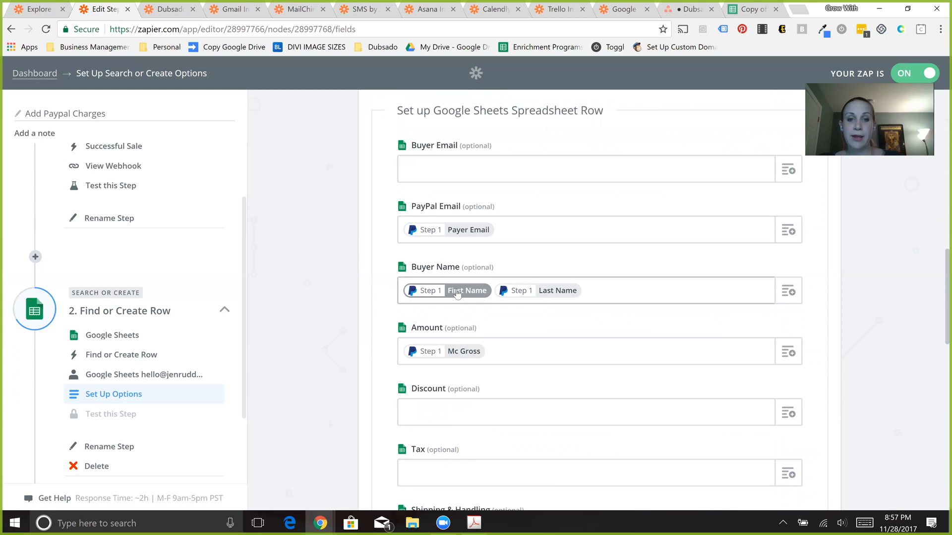
{"action": "left_click", "coordinate": [525, 296]}
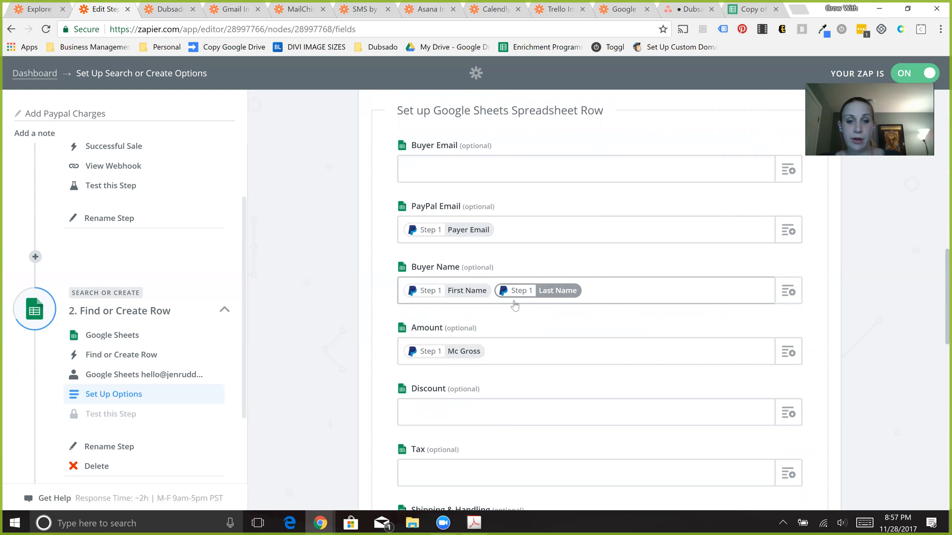
{"action": "left_click", "coordinate": [468, 355]}
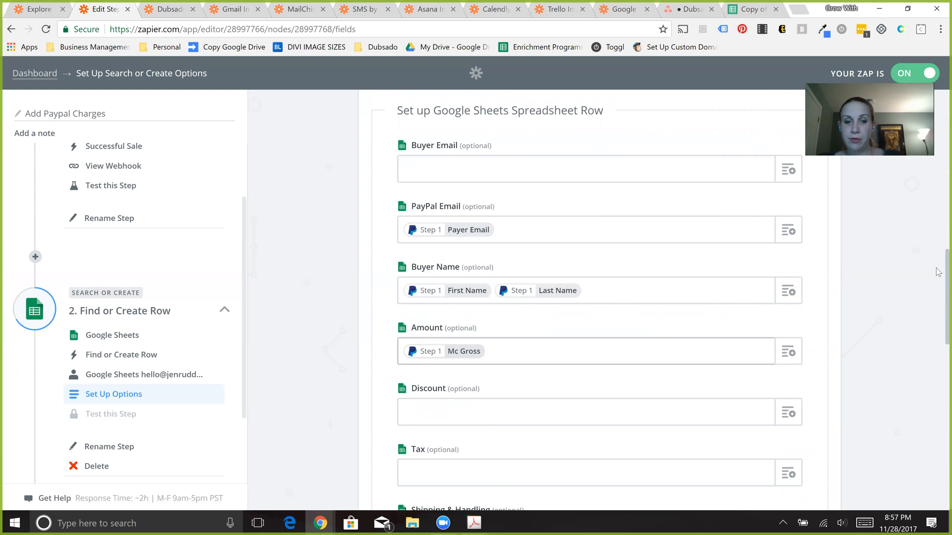
{"action": "scroll", "coordinate": [938, 339], "scroll_direction": "down", "scroll_amount": 2}
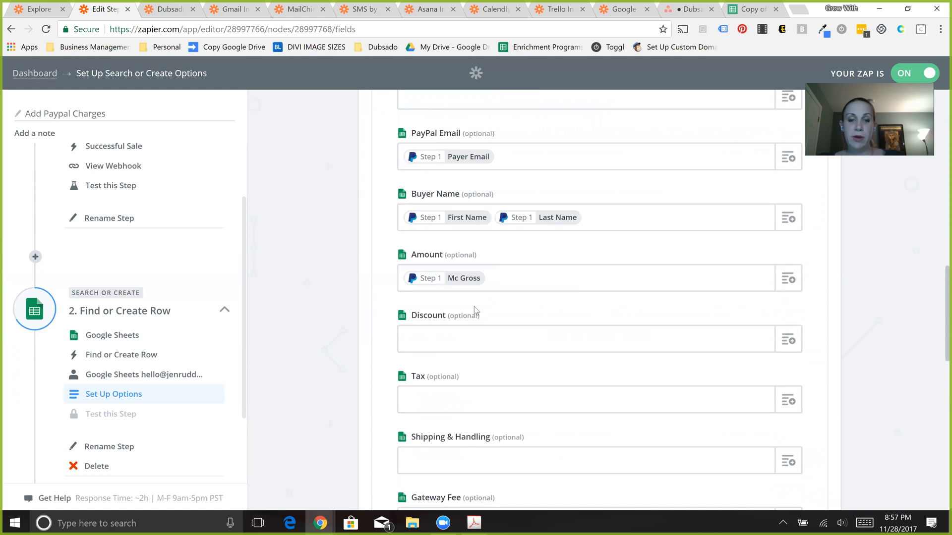
{"action": "scroll", "coordinate": [938, 381], "scroll_direction": "down", "scroll_amount": 4}
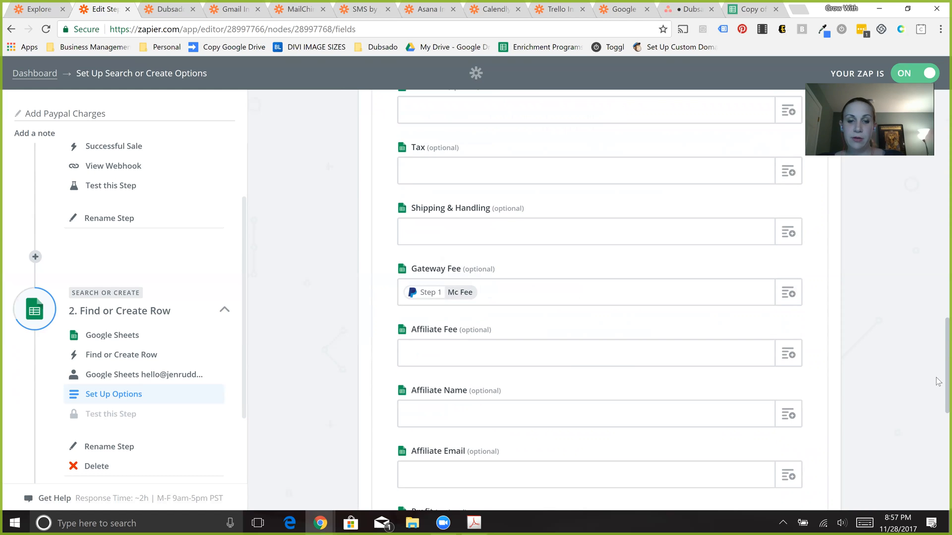
{"action": "left_click_drag", "start_coordinate": [936, 393], "coordinate": [936, 455]}
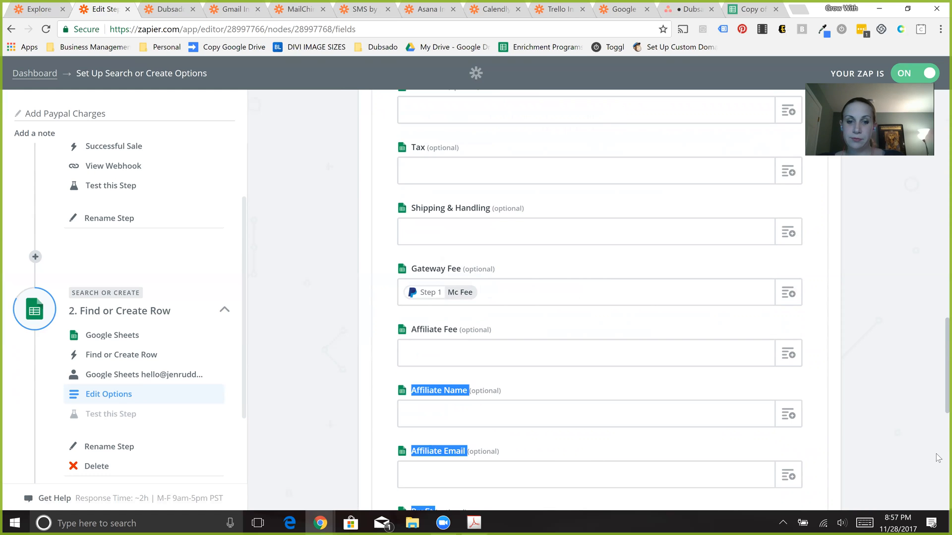
{"action": "scroll", "coordinate": [936, 467], "scroll_direction": "down", "scroll_amount": 5}
{"action": "scroll", "coordinate": [645, 323], "scroll_direction": "down", "scroll_amount": 1}
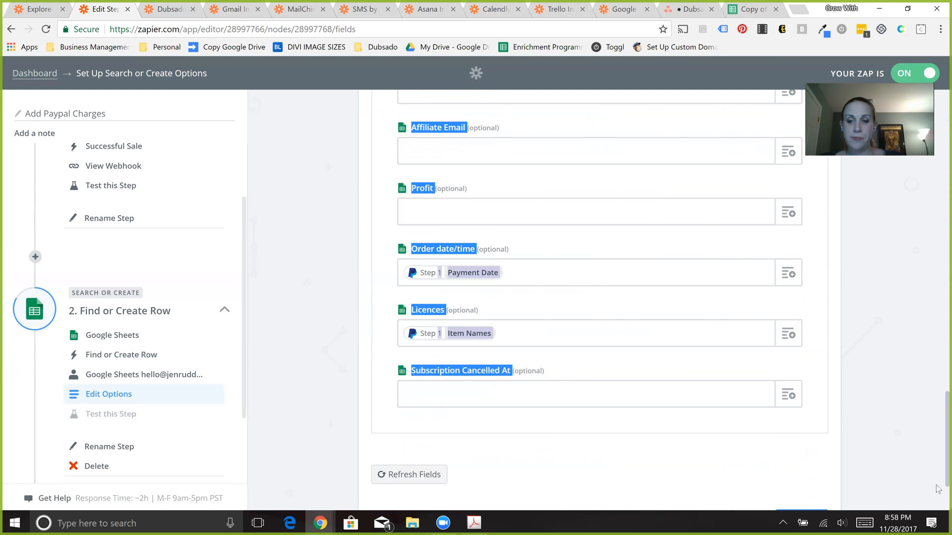
{"action": "scroll", "coordinate": [937, 489], "scroll_direction": "down", "scroll_amount": 2}
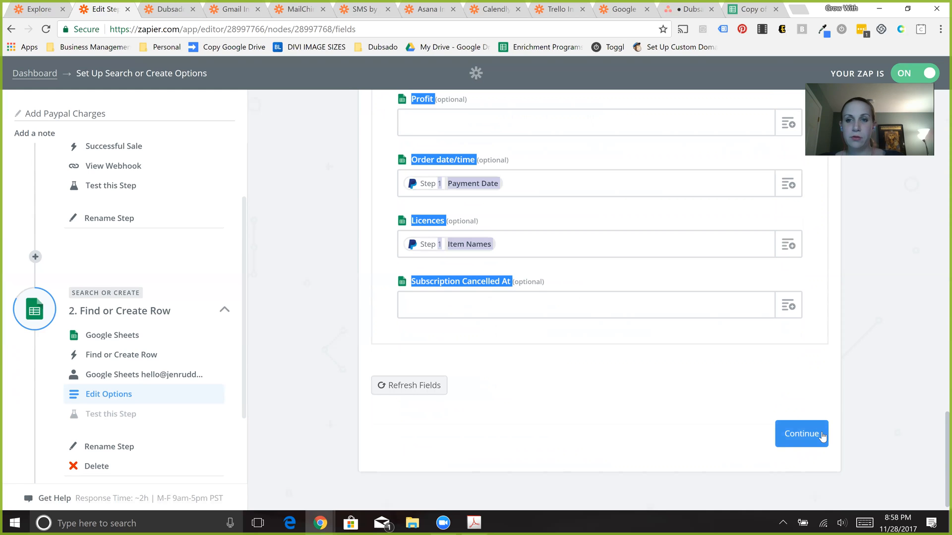
- Examine the test sale's row across the columns of the Copy of Paypal Orders spreadsheet
{"action": "left_click", "coordinate": [743, 15]}
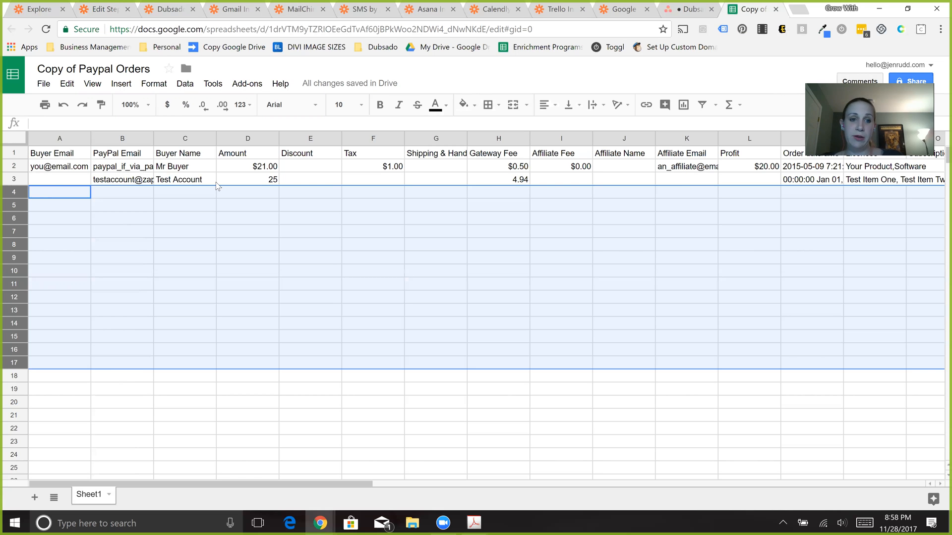
{"action": "left_click", "coordinate": [265, 183]}
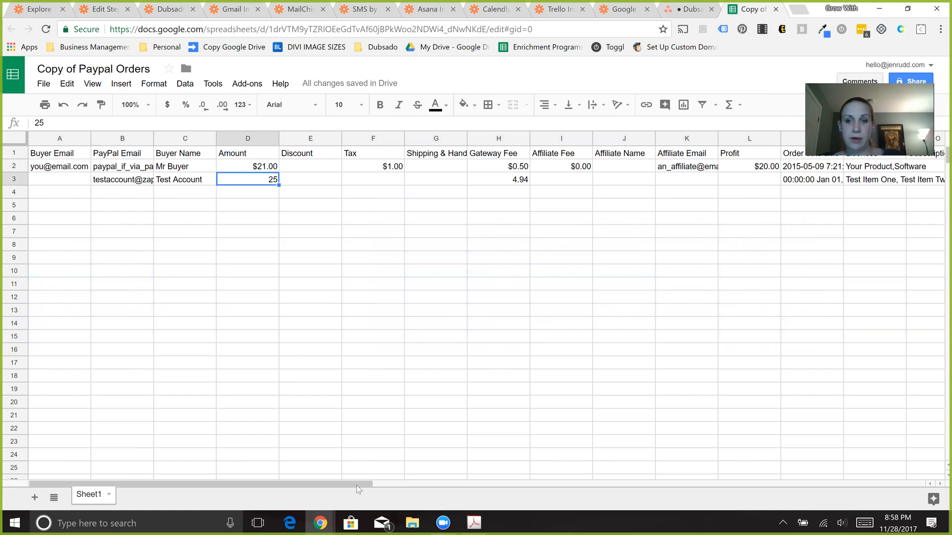
{"action": "left_click", "coordinate": [400, 483]}
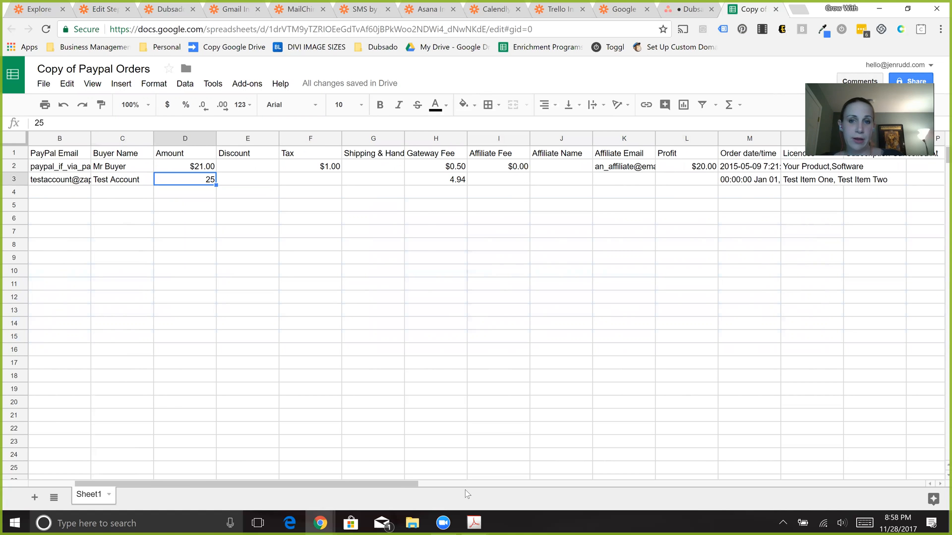
{"action": "left_click_drag", "start_coordinate": [400, 483], "coordinate": [466, 173]}
{"action": "scroll", "coordinate": [465, 174], "scroll_direction": "left", "scroll_amount": 2}
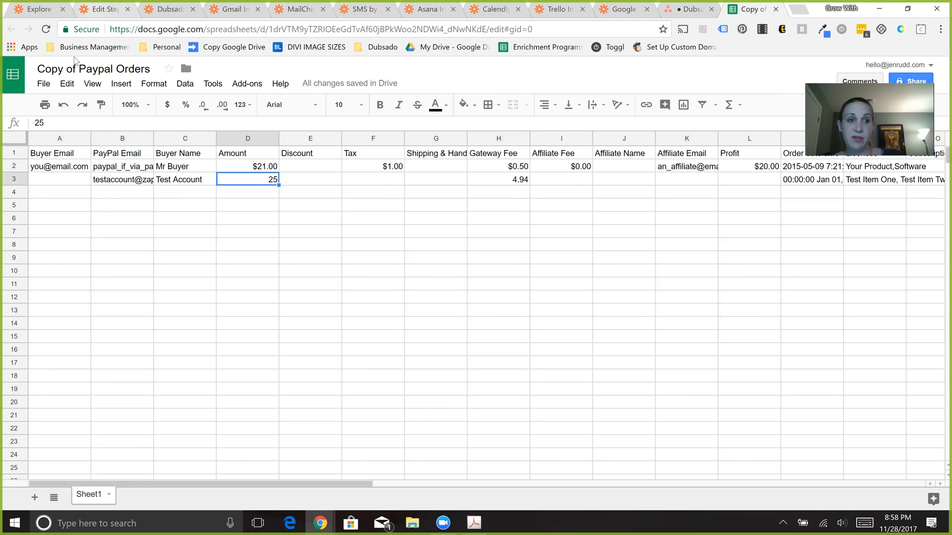
- Return to the Zapier dashboard and open the Inquiries Mailing zap for editing
{"action": "key", "text": "ctrl+2"}
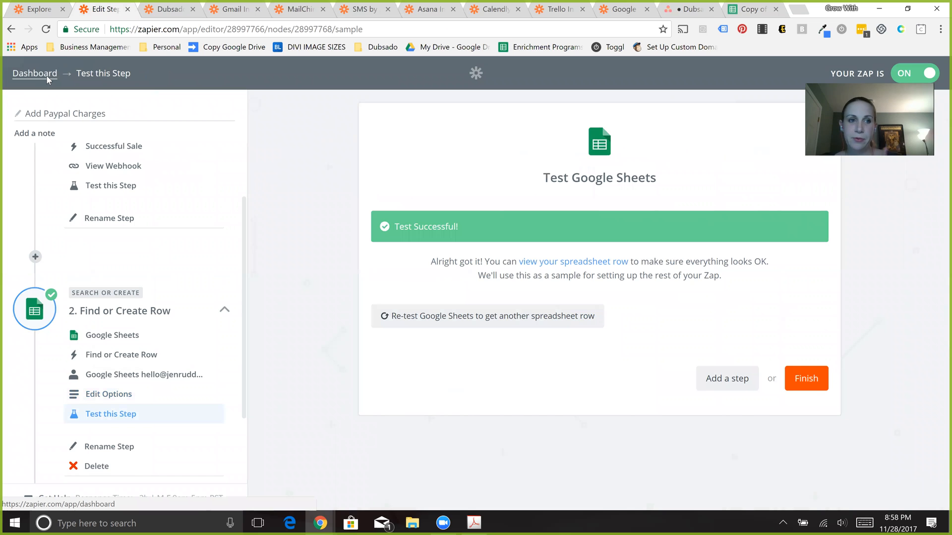
{"action": "left_click", "coordinate": [48, 78]}
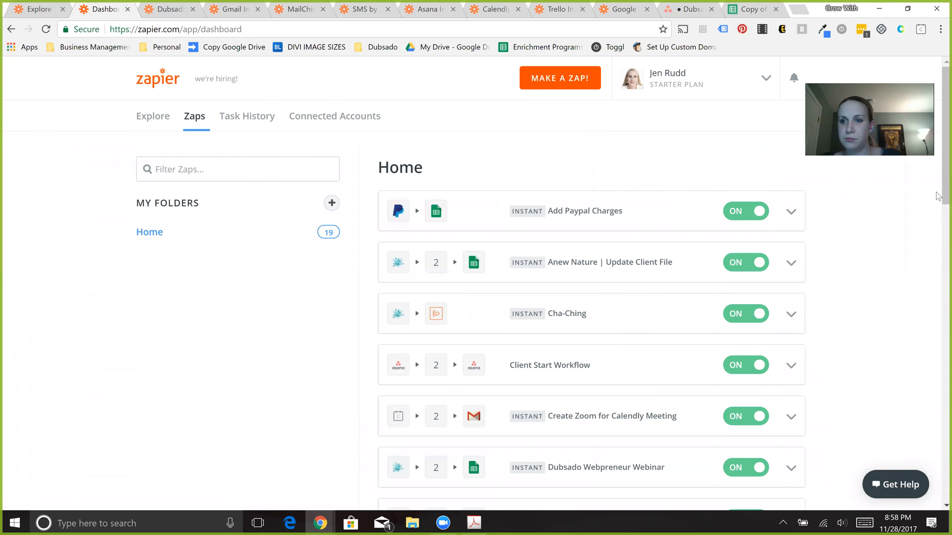
{"action": "scroll", "coordinate": [937, 247], "scroll_direction": "down", "scroll_amount": 3}
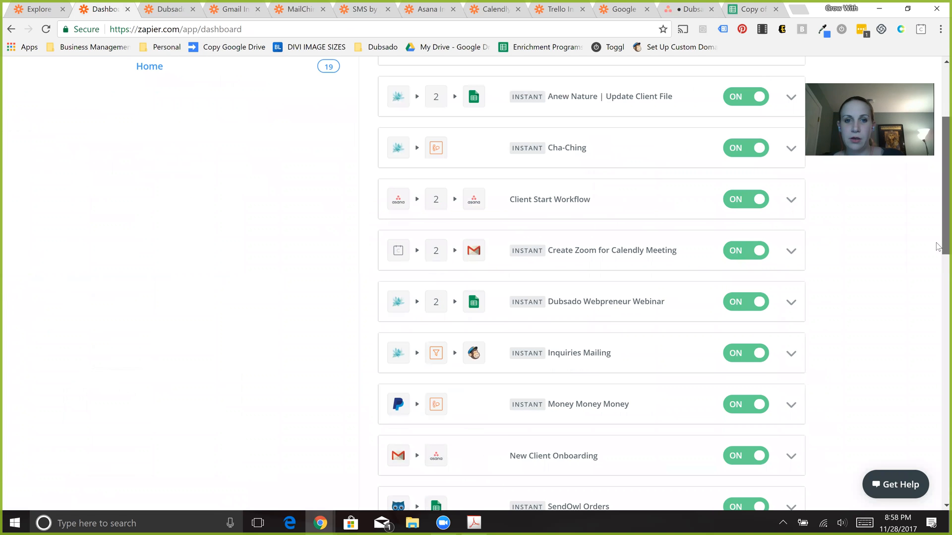
{"action": "scroll", "coordinate": [937, 257], "scroll_direction": "down", "scroll_amount": 1}
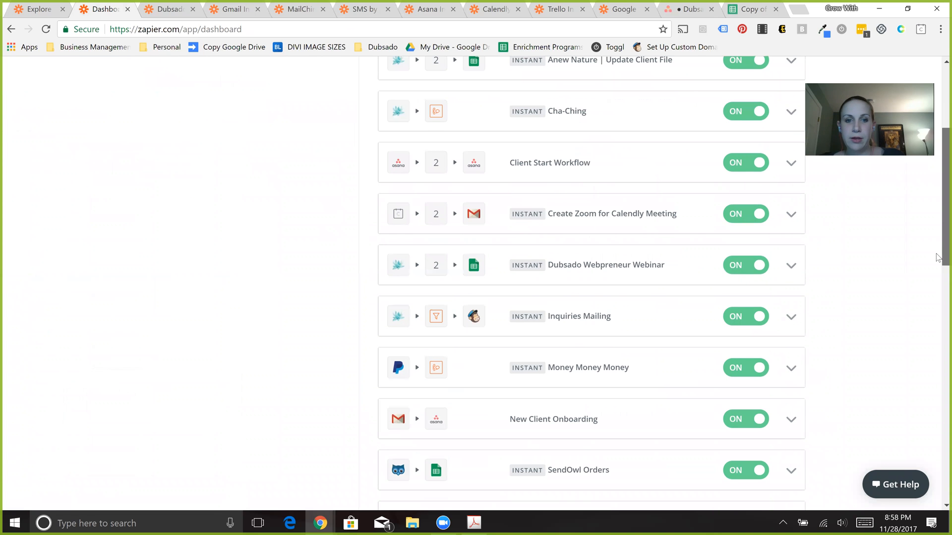
{"action": "scroll", "coordinate": [937, 259], "scroll_direction": "down", "scroll_amount": 1}
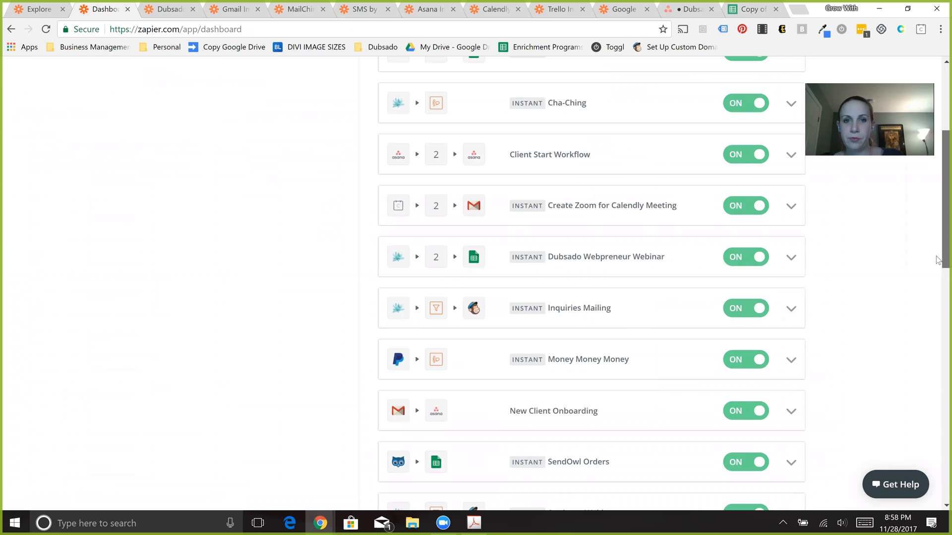
{"action": "left_click", "coordinate": [565, 314]}
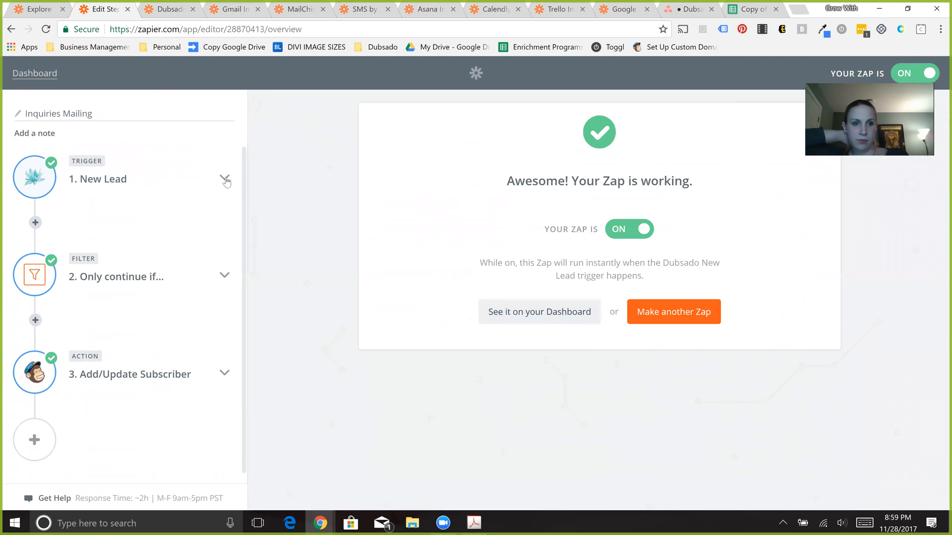
- Go through the trigger setup with Dubsado, New Lead and the already selected account, accepting the existing test sample
{"action": "left_click", "coordinate": [203, 191]}
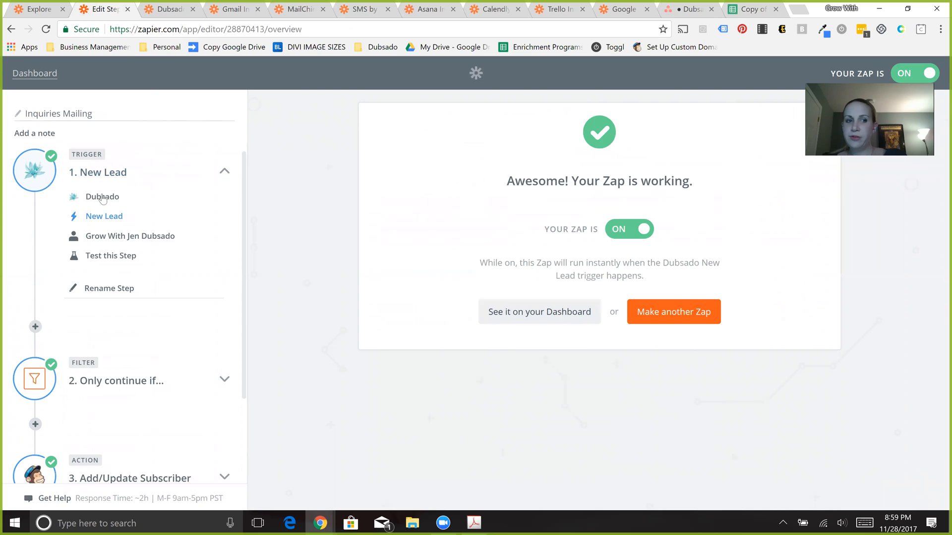
{"action": "left_click", "coordinate": [103, 197]}
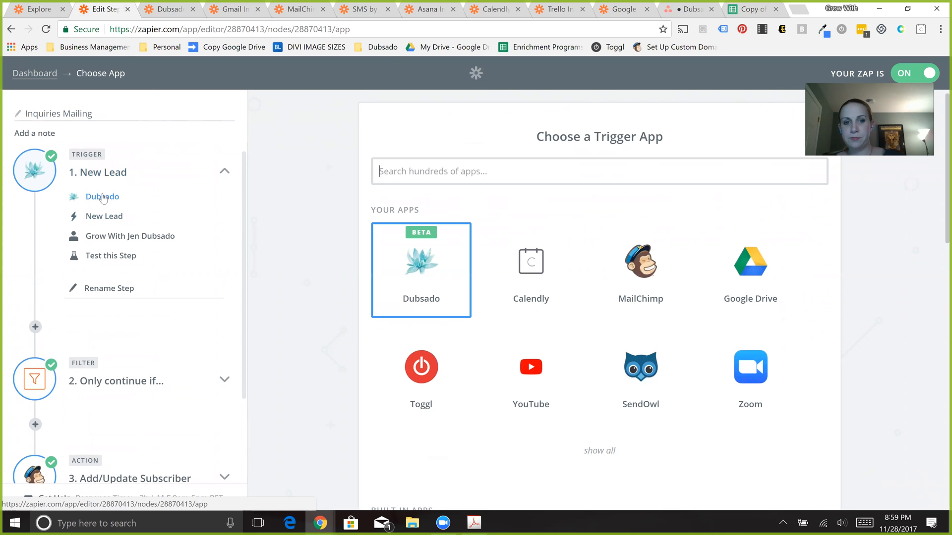
{"action": "left_click", "coordinate": [414, 277]}
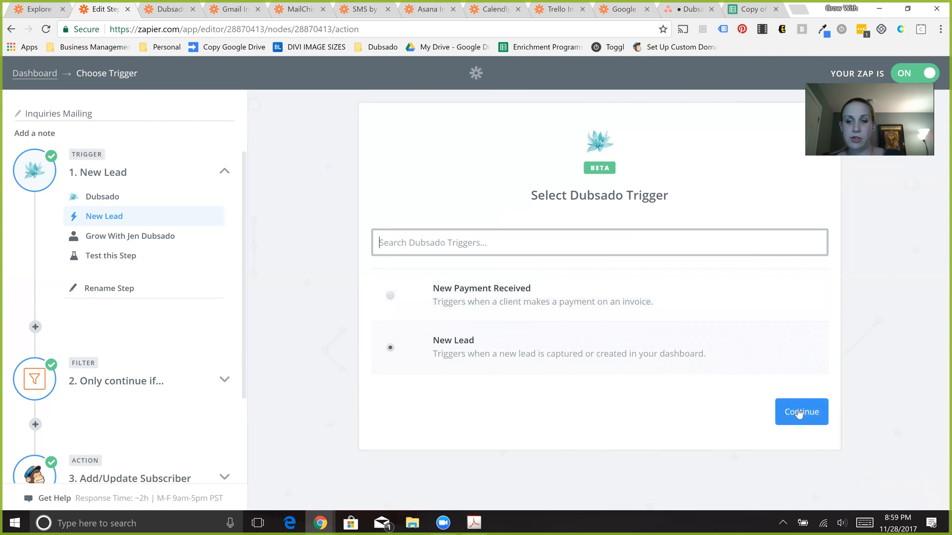
{"action": "left_click", "coordinate": [799, 414]}
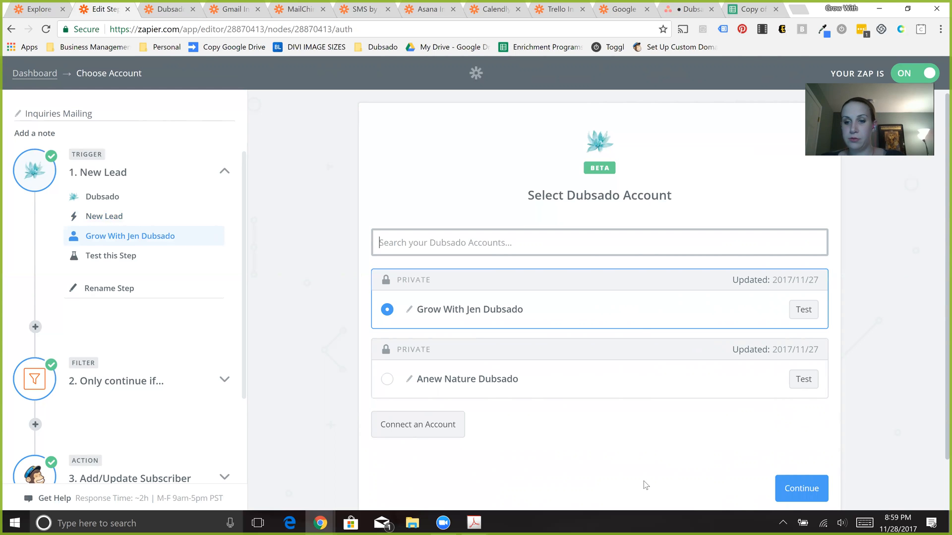
{"action": "left_click", "coordinate": [808, 491]}
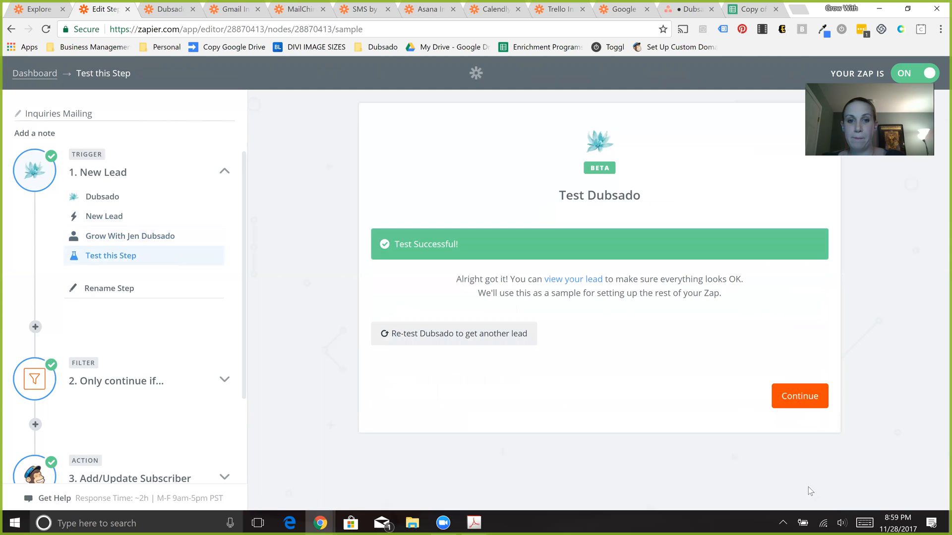
{"action": "left_click", "coordinate": [800, 397]}
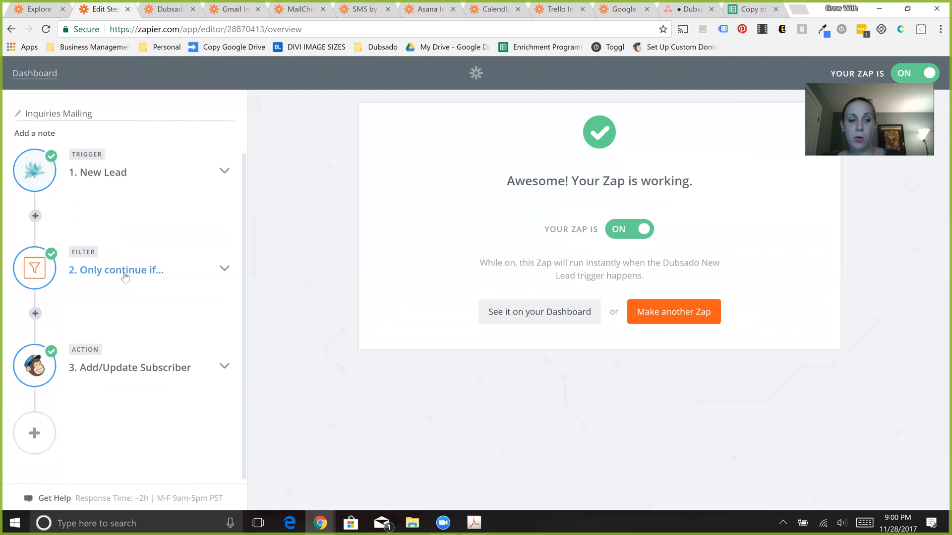
- Open the "Only continue if..." filter's options and examine its title rules and the lead fields offered for the first rule
{"action": "left_click", "coordinate": [125, 276]}
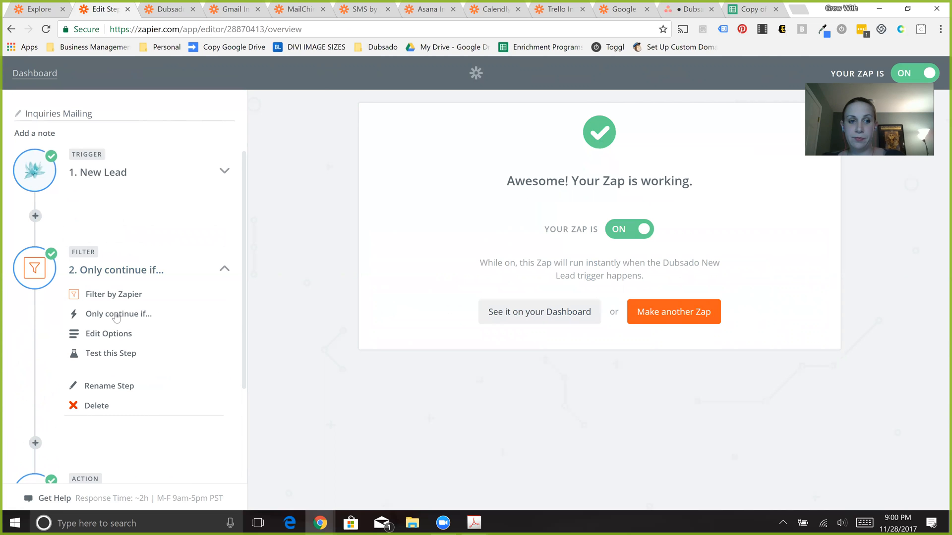
{"action": "left_click", "coordinate": [116, 316]}
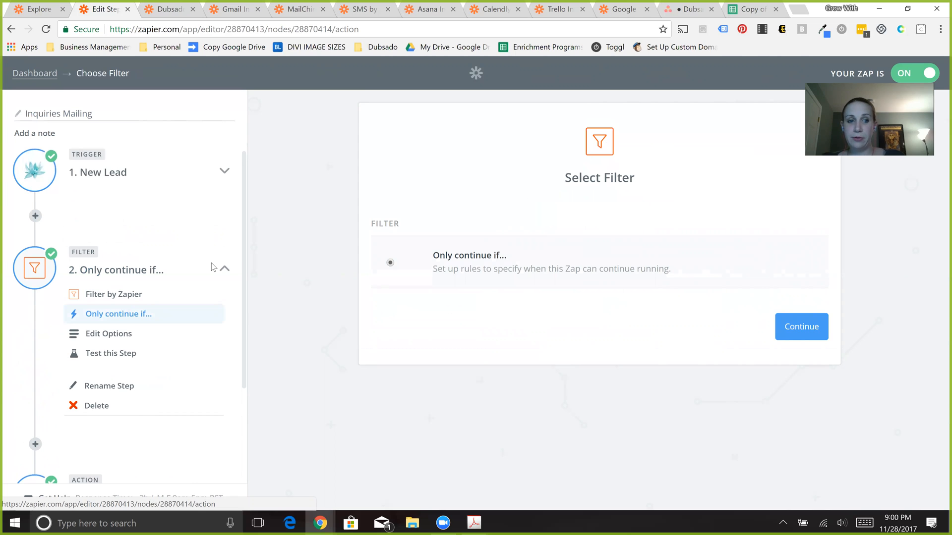
{"action": "left_click", "coordinate": [798, 329]}
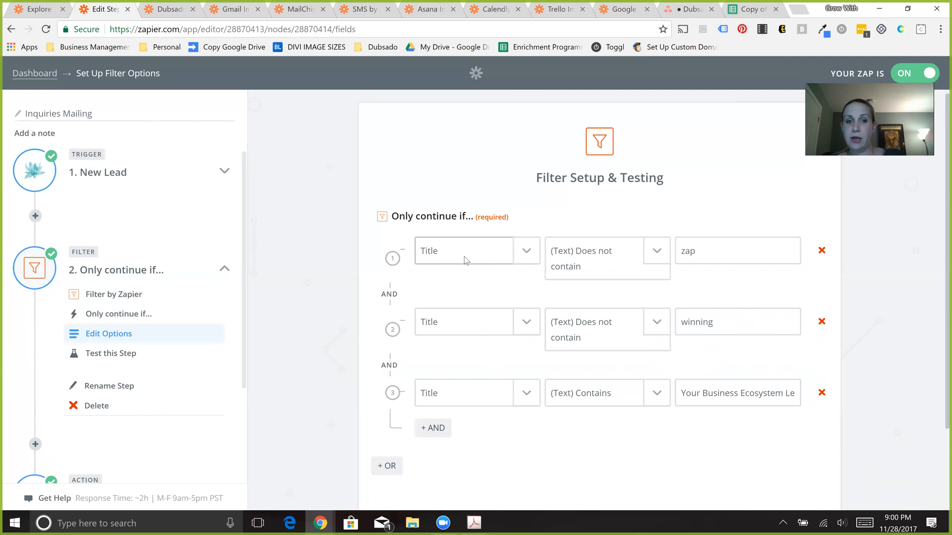
{"action": "left_click", "coordinate": [464, 257]}
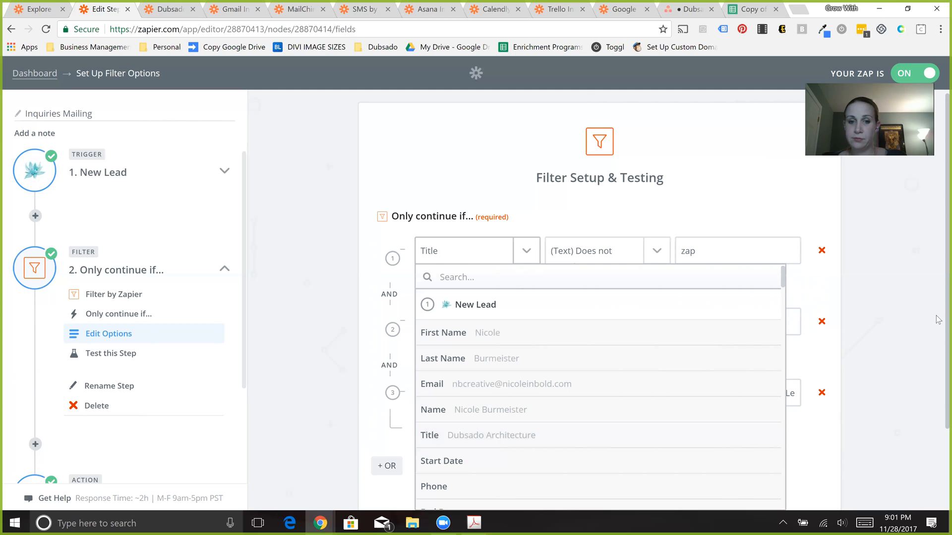
{"action": "scroll", "coordinate": [939, 384], "scroll_direction": "down", "scroll_amount": 2}
- Add a fourth AND rule to the filter and look through the lead fields offered for it
{"action": "left_click", "coordinate": [399, 268]}
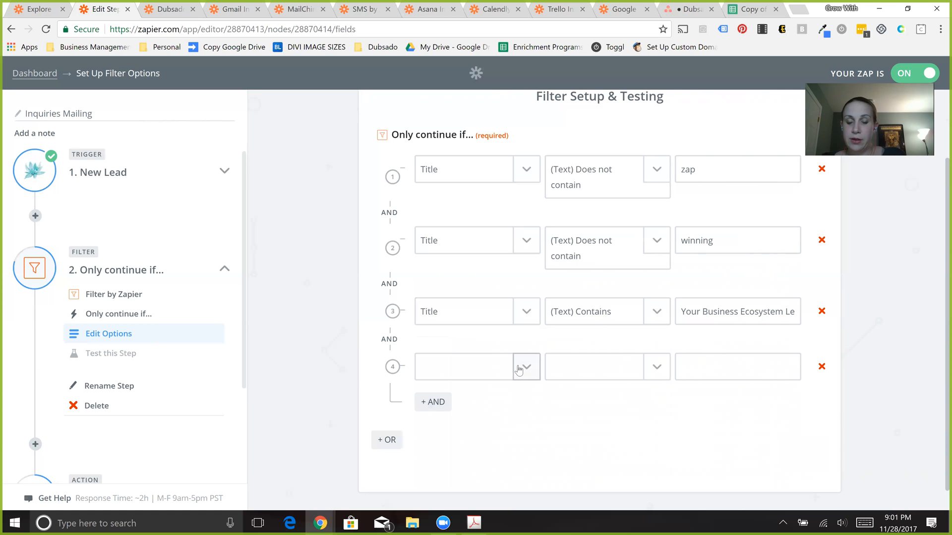
{"action": "left_click", "coordinate": [518, 371]}
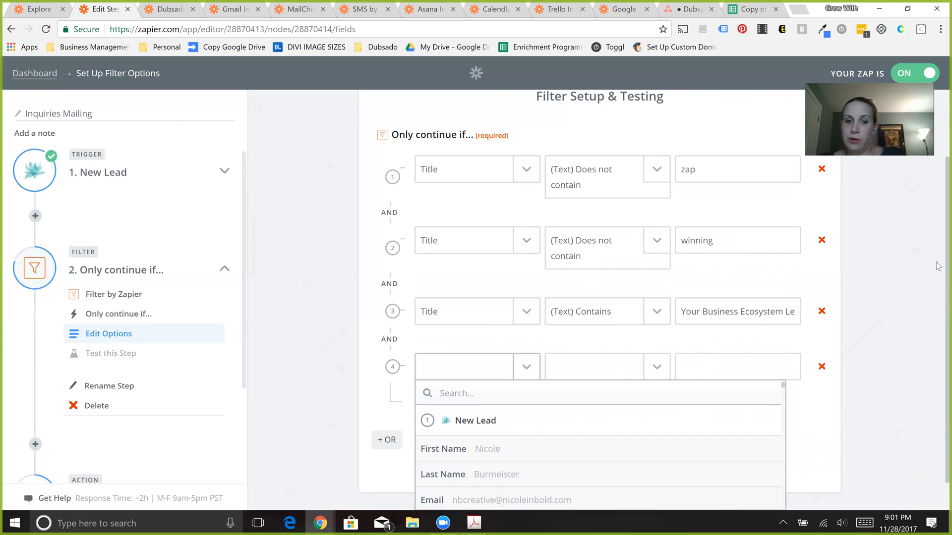
{"action": "left_click", "coordinate": [938, 278]}
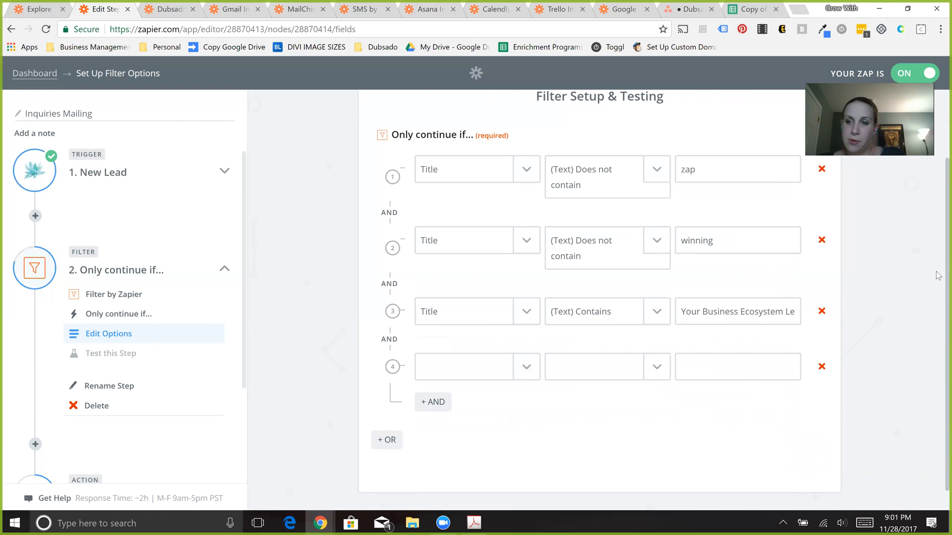
{"action": "scroll", "coordinate": [939, 321], "scroll_direction": "down", "scroll_amount": 1}
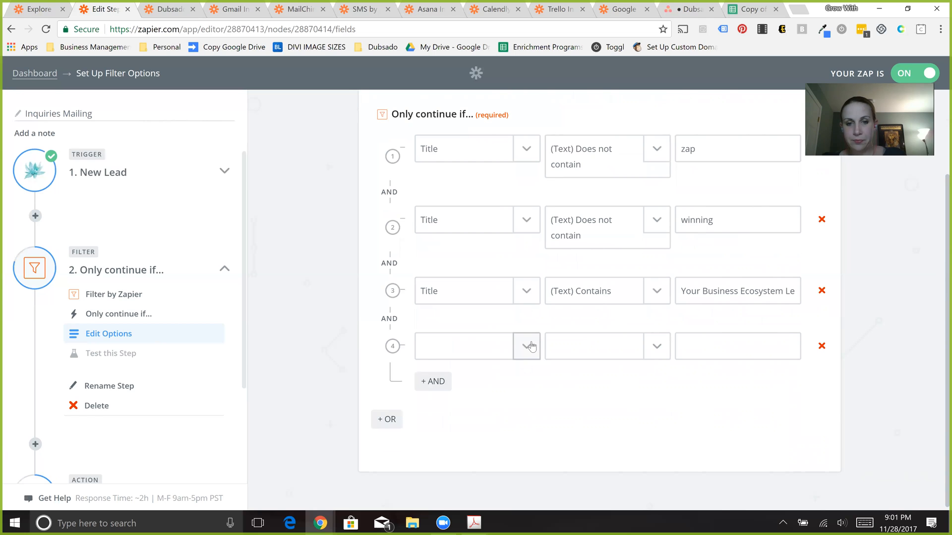
{"action": "left_click", "coordinate": [525, 347]}
{"action": "left_click", "coordinate": [529, 350]}
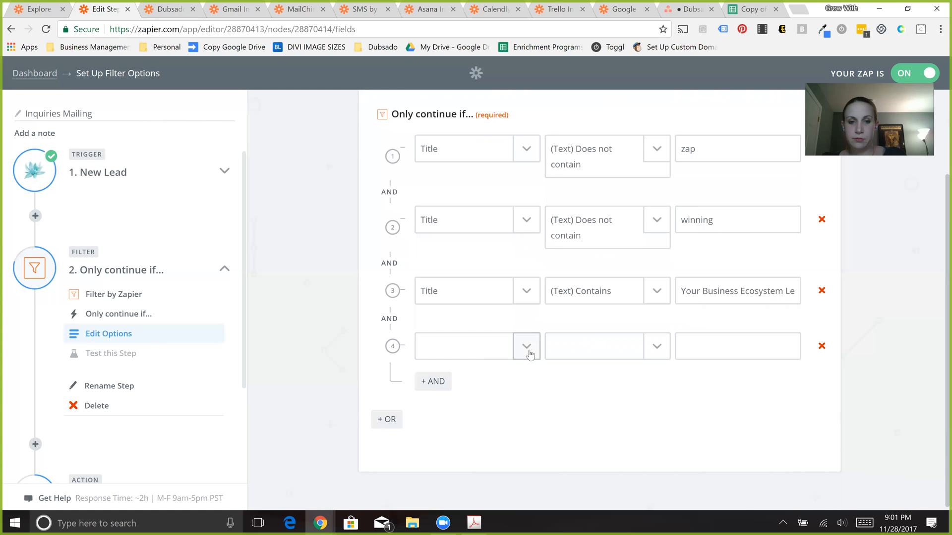
{"action": "left_click", "coordinate": [530, 354]}
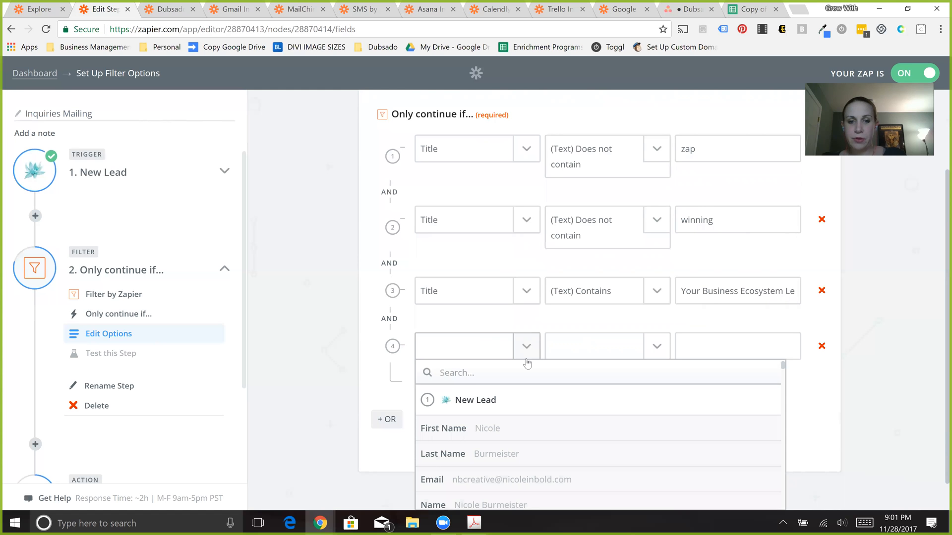
{"action": "scroll", "coordinate": [527, 364], "scroll_direction": "down", "scroll_amount": 1}
{"action": "scroll", "coordinate": [527, 363], "scroll_direction": "down", "scroll_amount": 1}
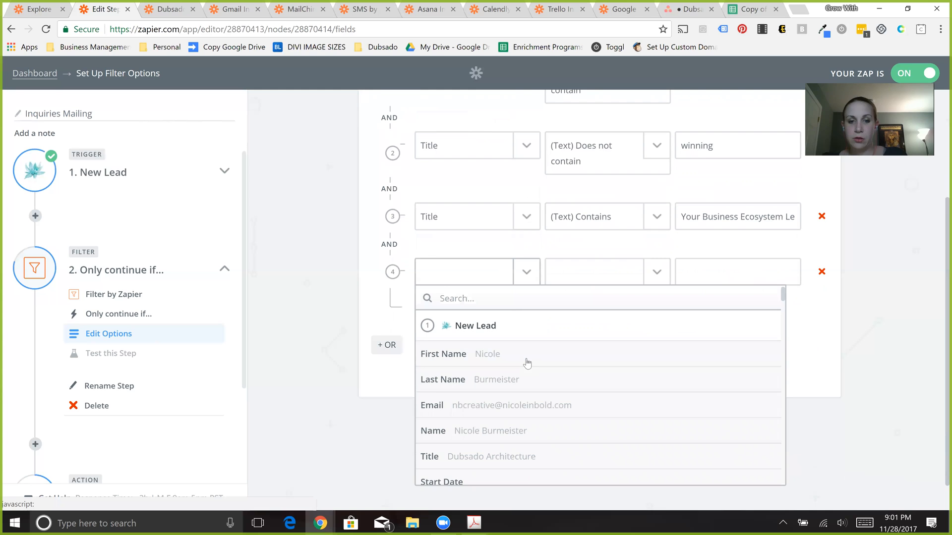
{"action": "scroll", "coordinate": [527, 363], "scroll_direction": "down", "scroll_amount": 1}
{"action": "scroll", "coordinate": [527, 363], "scroll_direction": "down", "scroll_amount": 1}
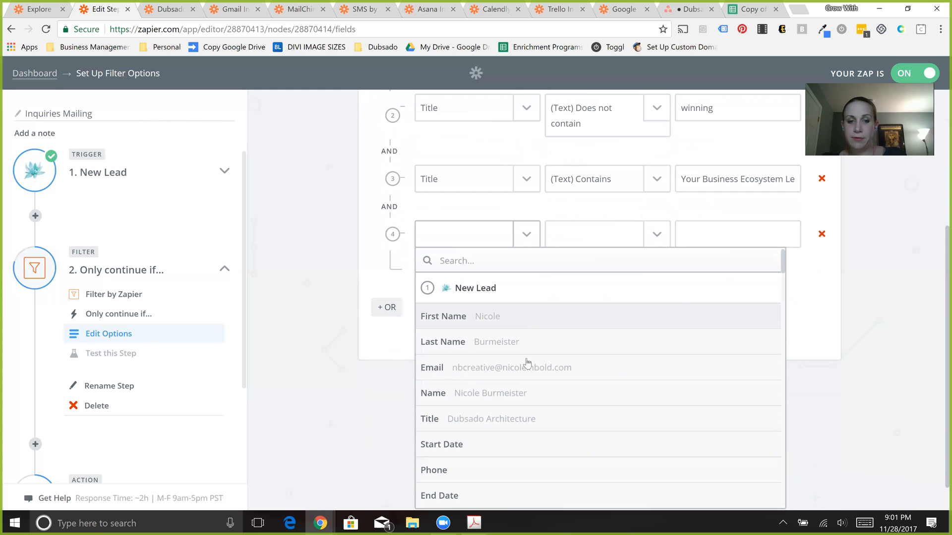
{"action": "scroll", "coordinate": [527, 364], "scroll_direction": "down", "scroll_amount": 3}
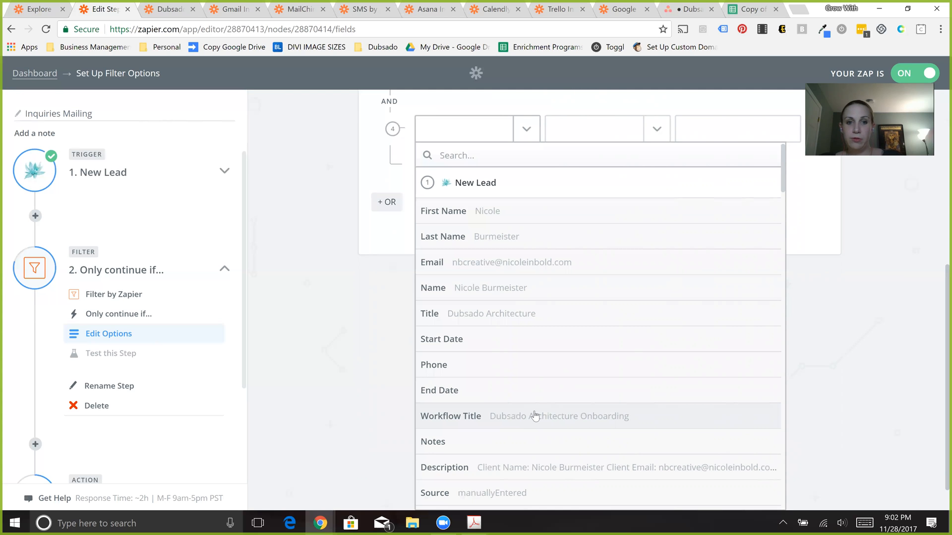
- Set the fourth filter rule to Workflow Title, (Text) Contains, with the value Yes!
{"action": "left_click", "coordinate": [534, 416]}
{"action": "left_click", "coordinate": [618, 345]}
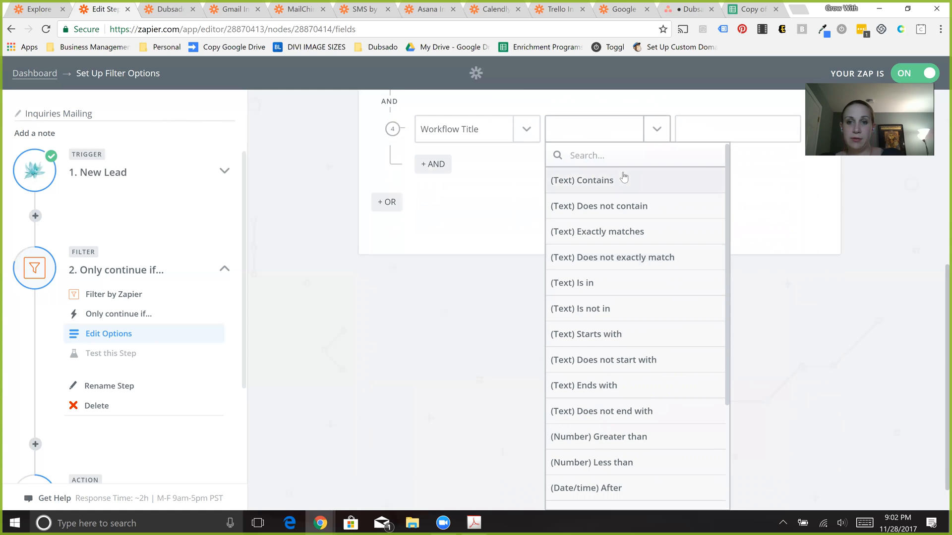
{"action": "left_click", "coordinate": [624, 179]}
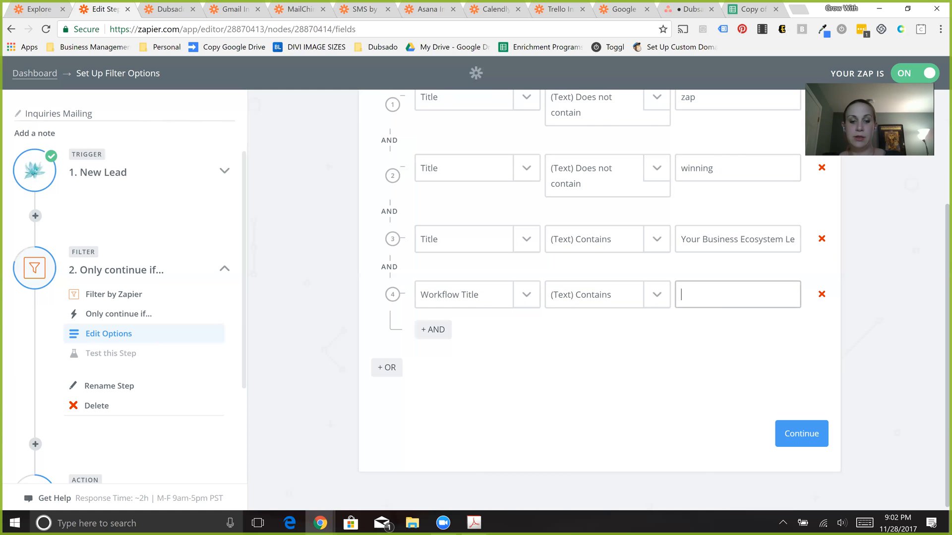
{"action": "type", "text": "Yes!"}
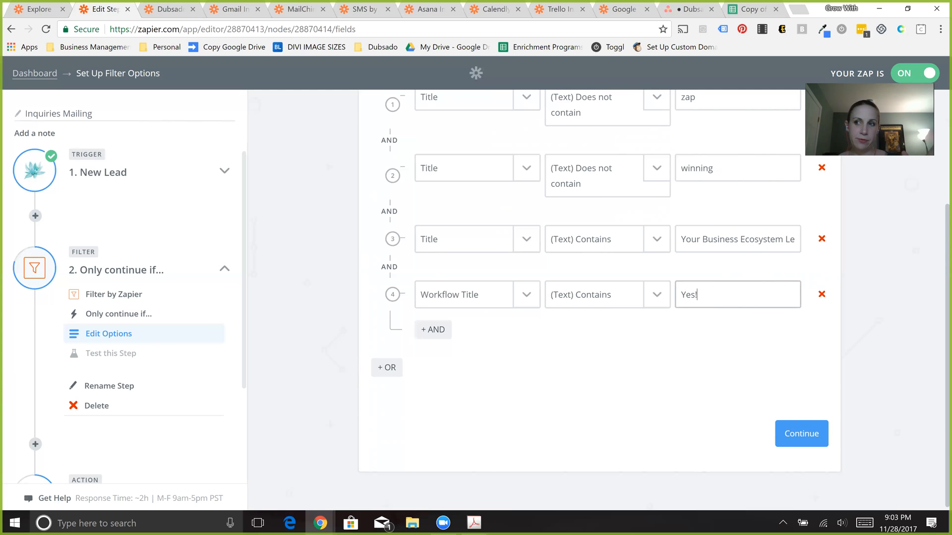
- Examine the complete list of Dubsado lead fields offered for the fourth rule, including the contract, invoice and workflow fields
{"action": "left_click", "coordinate": [532, 292]}
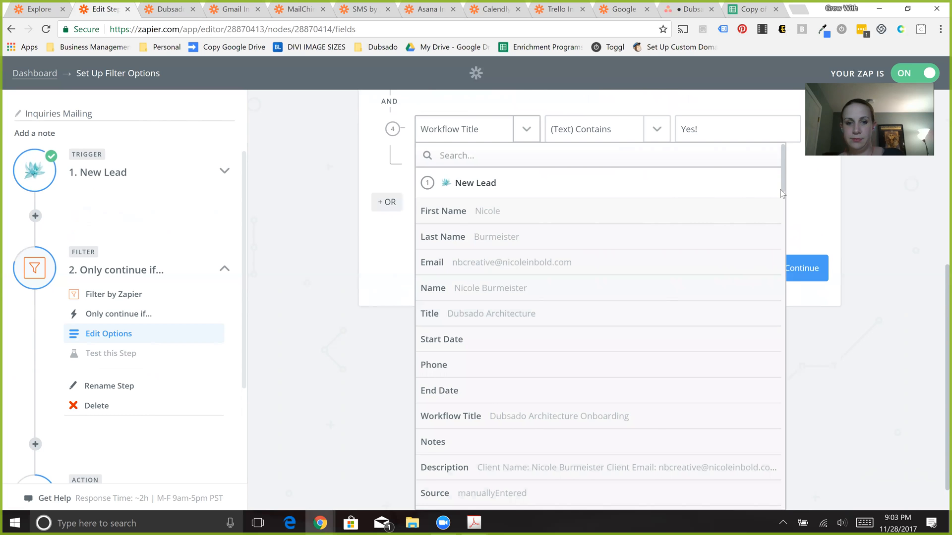
{"action": "scroll", "coordinate": [779, 208], "scroll_direction": "down", "scroll_amount": 7}
{"action": "scroll", "coordinate": [778, 260], "scroll_direction": "down", "scroll_amount": 4}
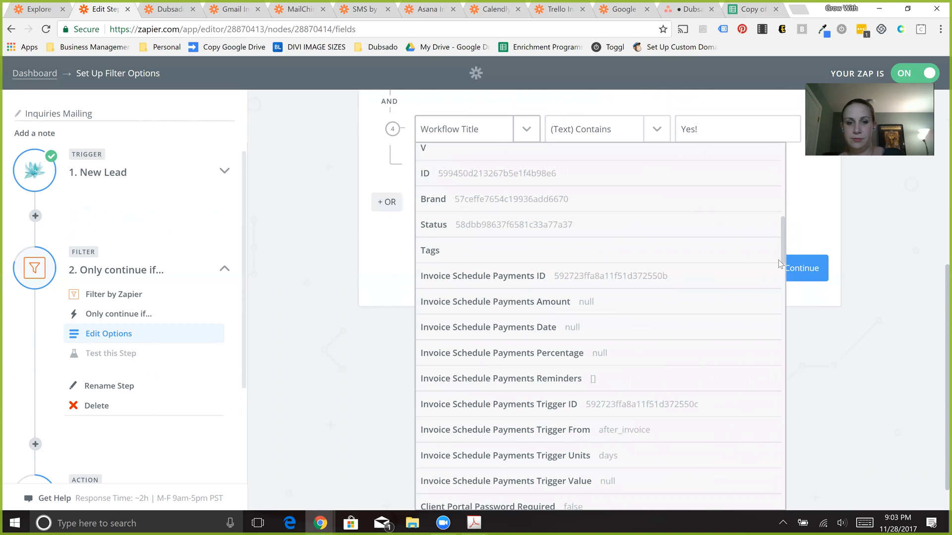
{"action": "scroll", "coordinate": [776, 303], "scroll_direction": "down", "scroll_amount": 4}
{"action": "scroll", "coordinate": [776, 309], "scroll_direction": "down", "scroll_amount": 8}
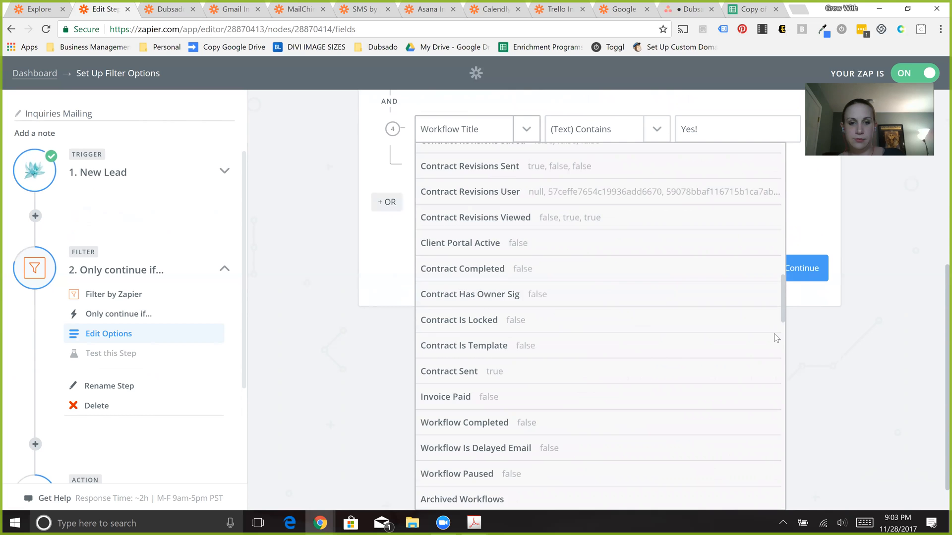
{"action": "scroll", "coordinate": [772, 359], "scroll_direction": "down", "scroll_amount": 4}
{"action": "scroll", "coordinate": [772, 381], "scroll_direction": "down", "scroll_amount": 7}
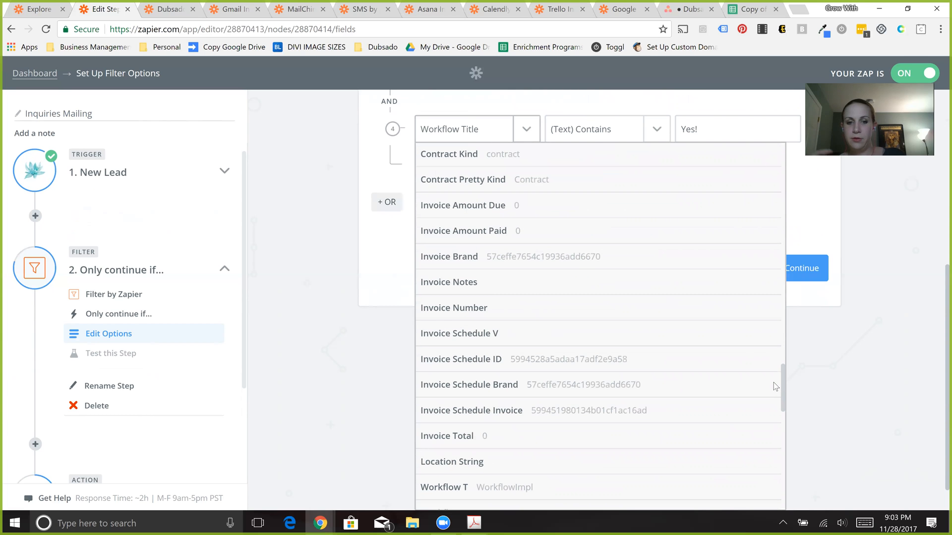
{"action": "scroll", "coordinate": [772, 427], "scroll_direction": "down", "scroll_amount": 1}
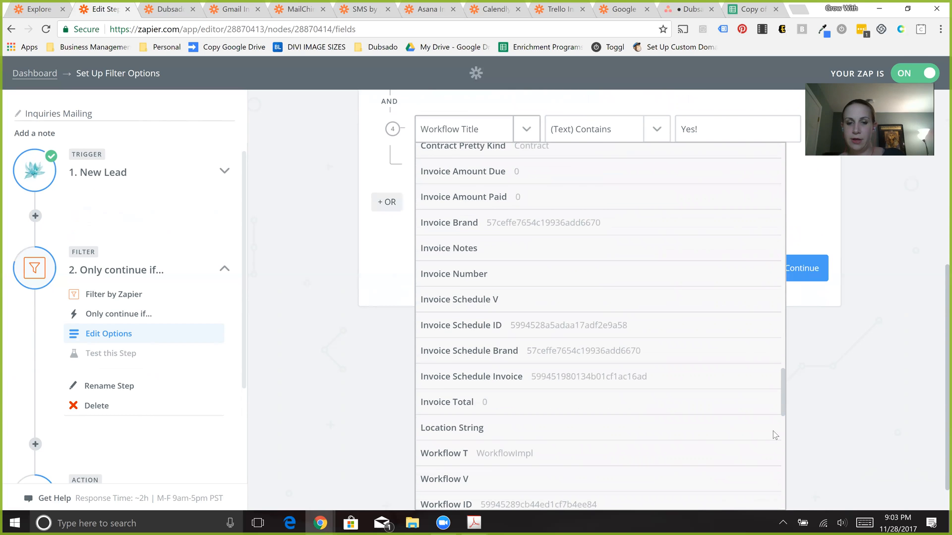
{"action": "scroll", "coordinate": [772, 430], "scroll_direction": "down", "scroll_amount": 8}
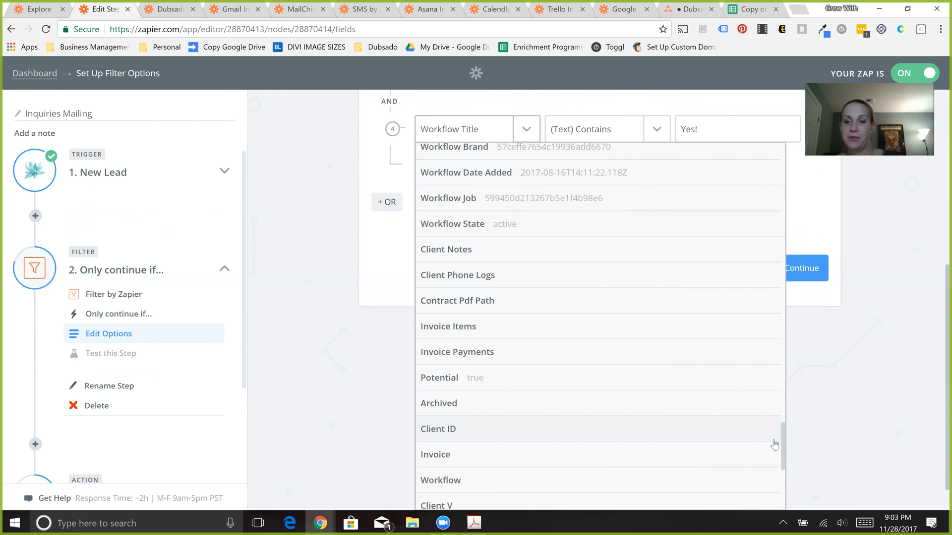
{"action": "scroll", "coordinate": [783, 473], "scroll_direction": "down", "scroll_amount": 6}
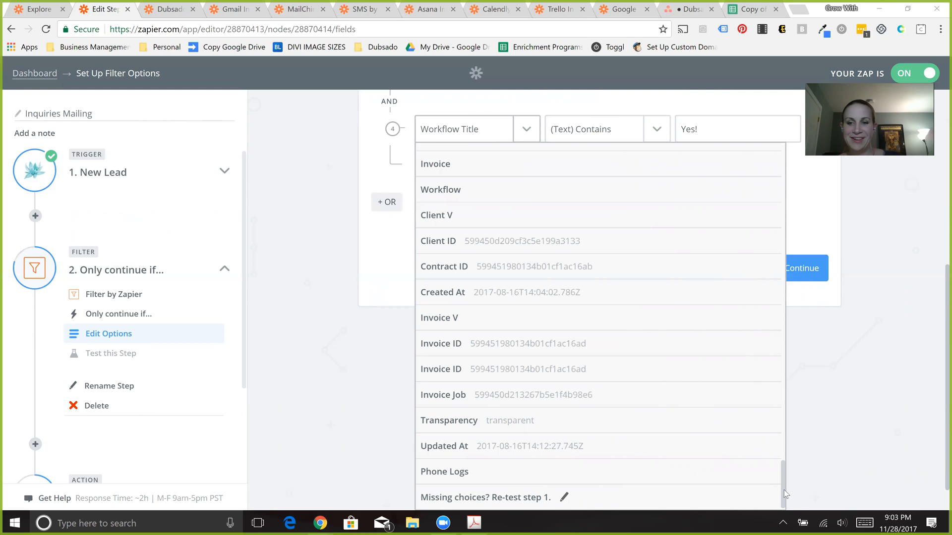
{"action": "scroll", "coordinate": [781, 421], "scroll_direction": "up", "scroll_amount": 10}
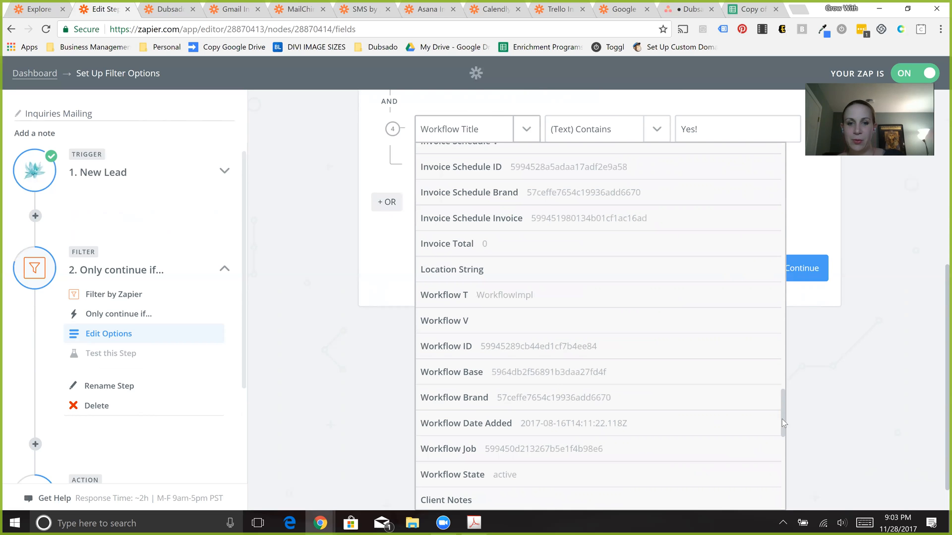
{"action": "scroll", "coordinate": [792, 317], "scroll_direction": "up", "scroll_amount": 10}
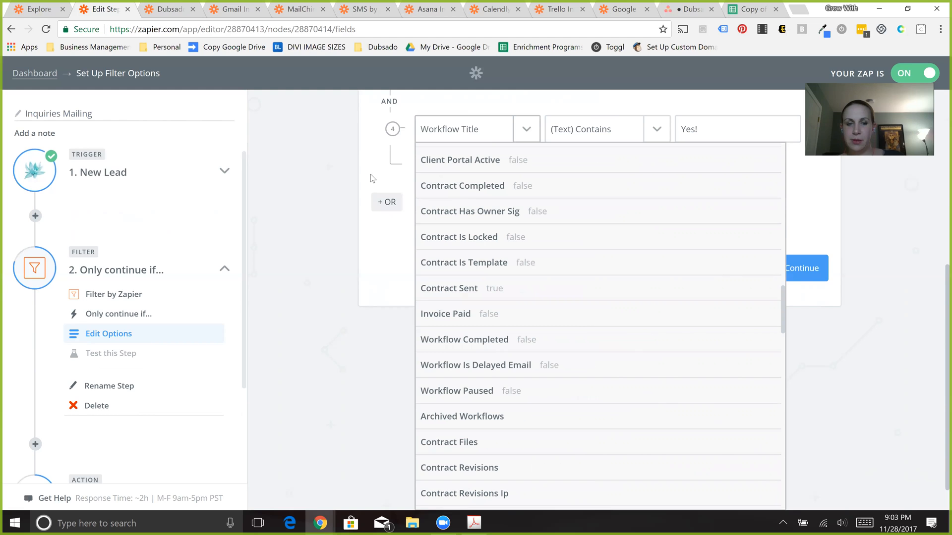
{"action": "left_click", "coordinate": [319, 156]}
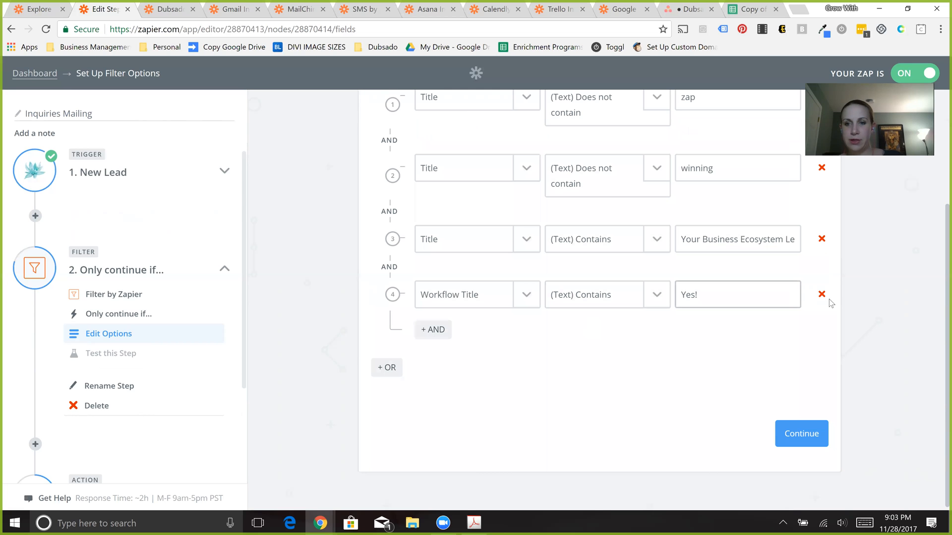
- Remove the fourth filter rule and continue to the filter's test with the three title rules
{"action": "left_click", "coordinate": [822, 297]}
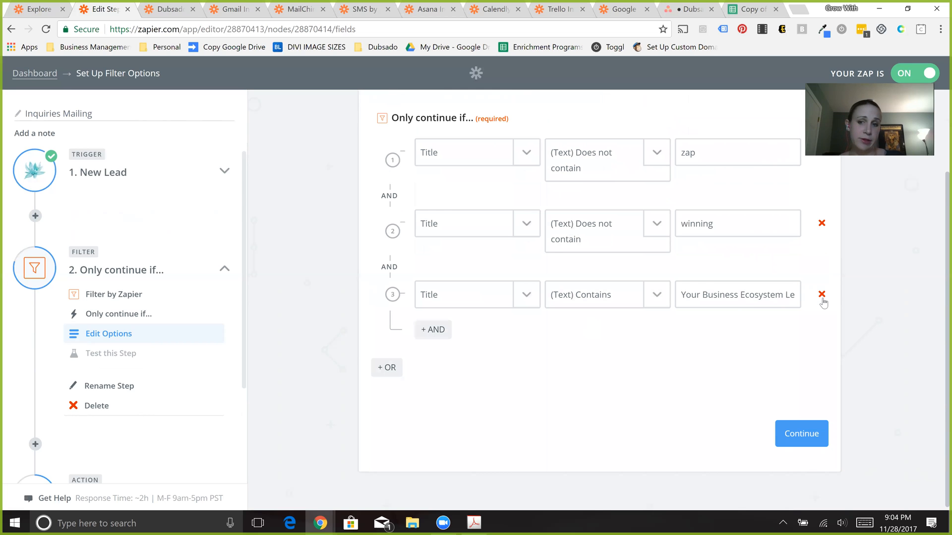
{"action": "left_click", "coordinate": [808, 446]}
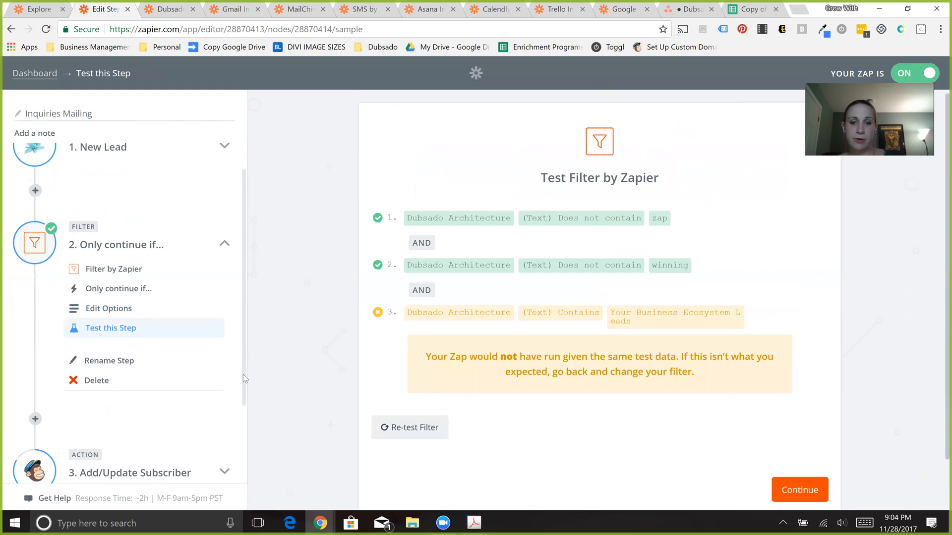
- Open the Add/Update Subscriber action and go through its setup with MailChimp, Add/Update Subscriber and the already selected account
{"action": "scroll", "coordinate": [243, 392], "scroll_direction": "down", "scroll_amount": 1}
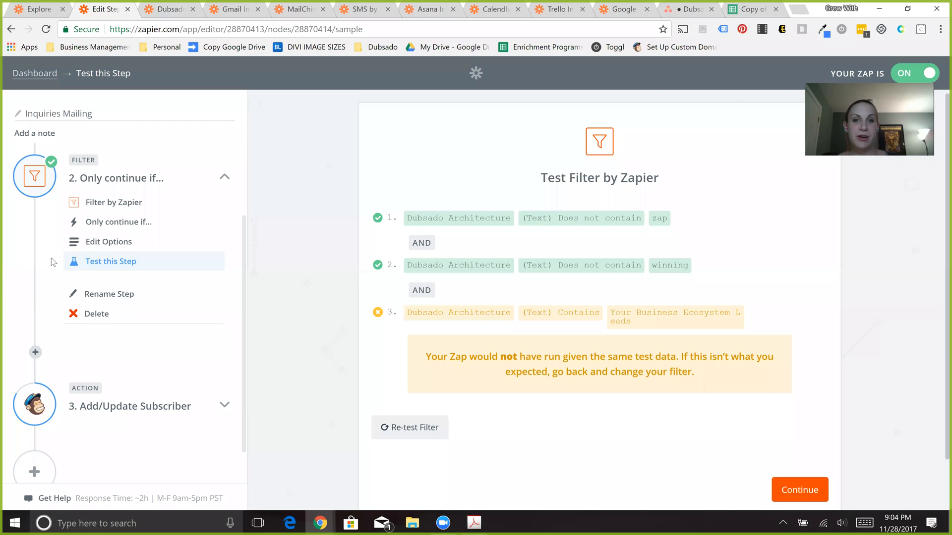
{"action": "left_click", "coordinate": [142, 410]}
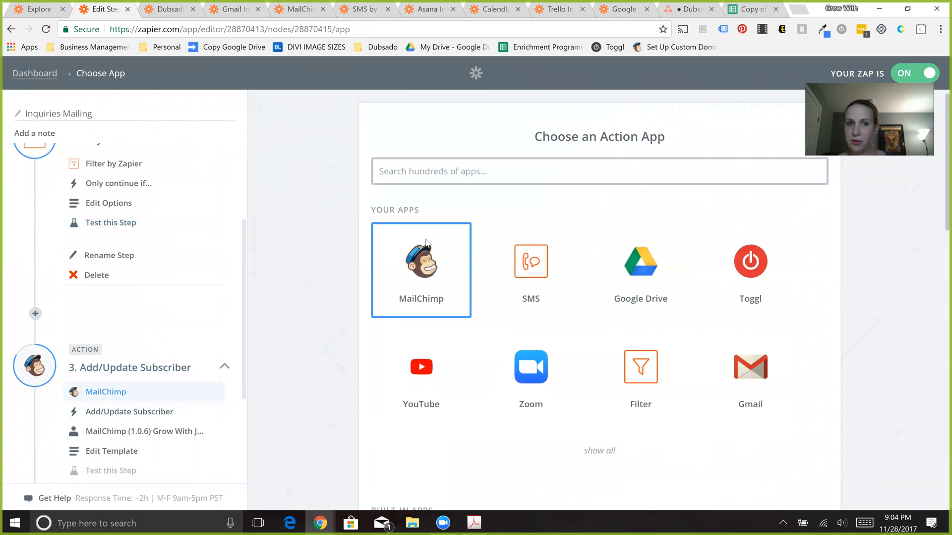
{"action": "left_click", "coordinate": [425, 243]}
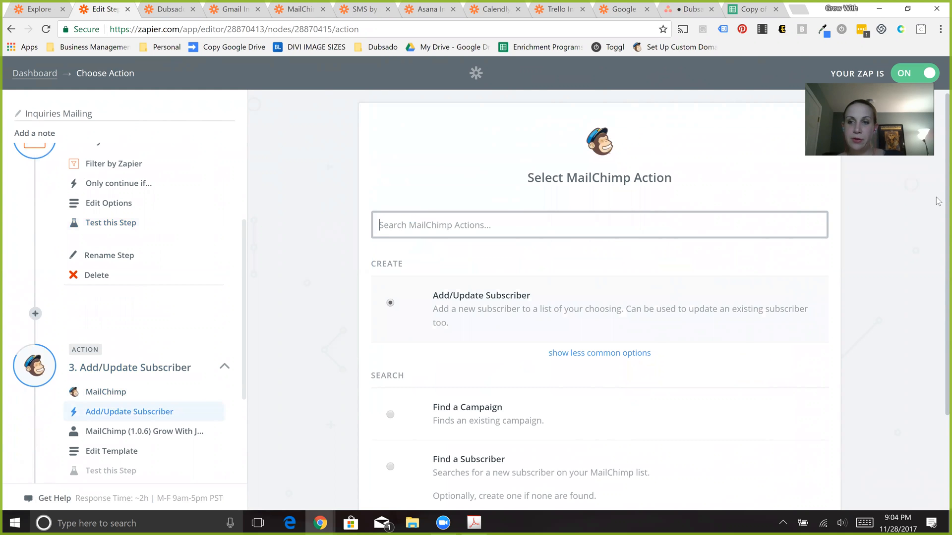
{"action": "key", "text": "ctrl+a"}
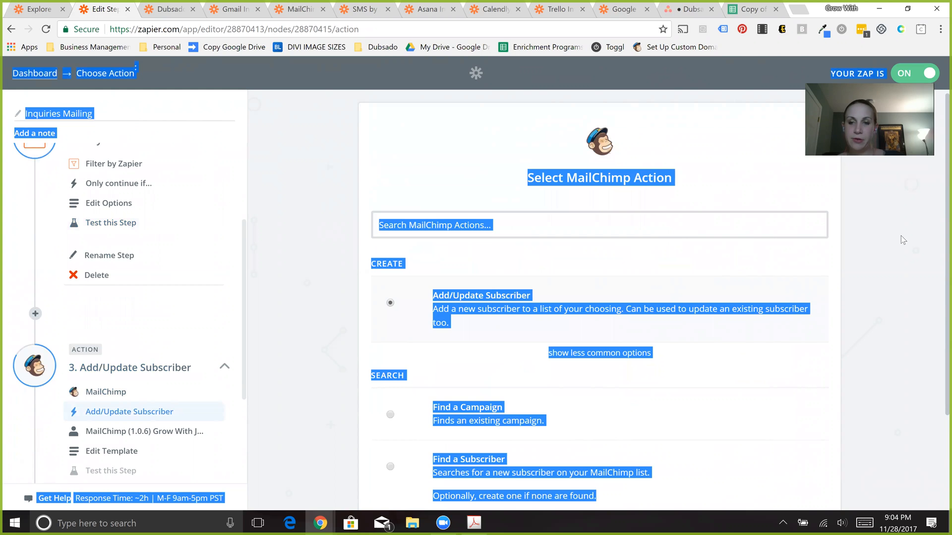
{"action": "left_click", "coordinate": [939, 281]}
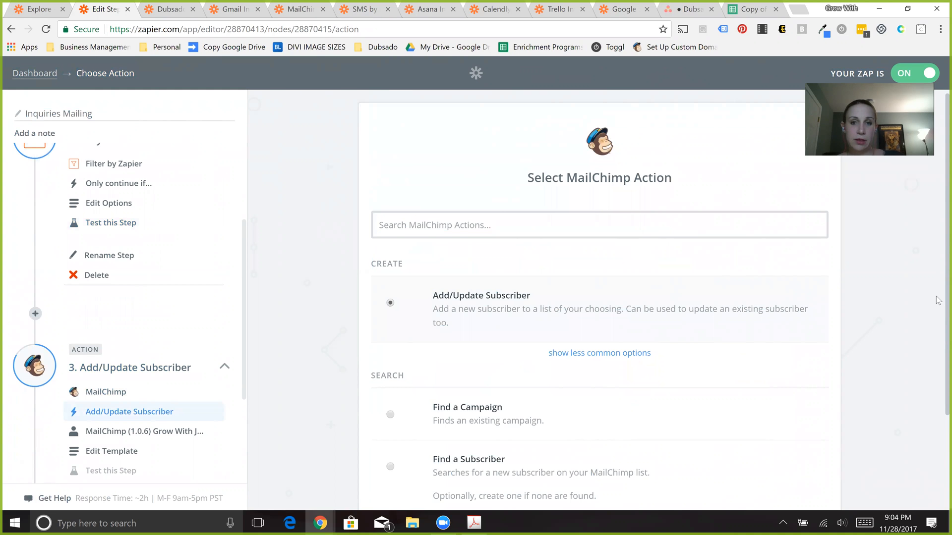
{"action": "scroll", "coordinate": [938, 299], "scroll_direction": "down", "scroll_amount": 2}
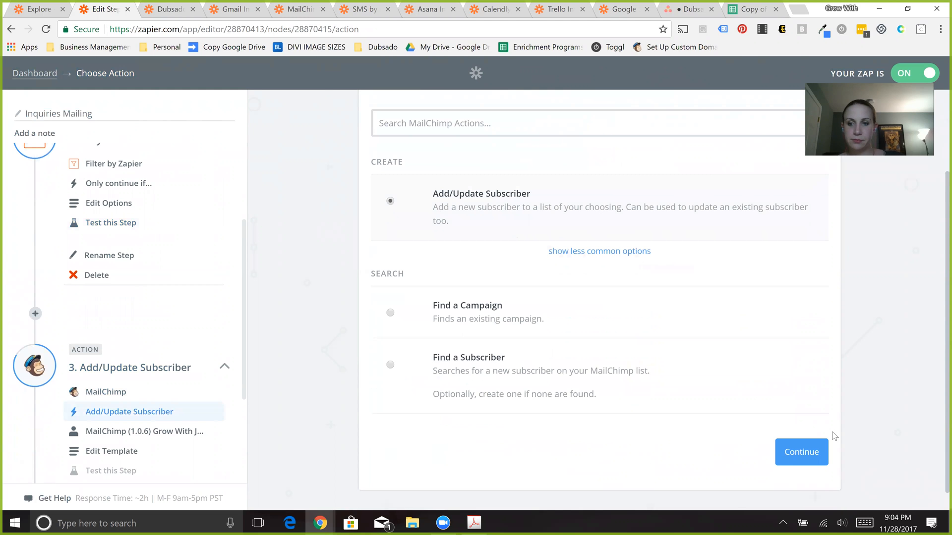
{"action": "left_click", "coordinate": [816, 451]}
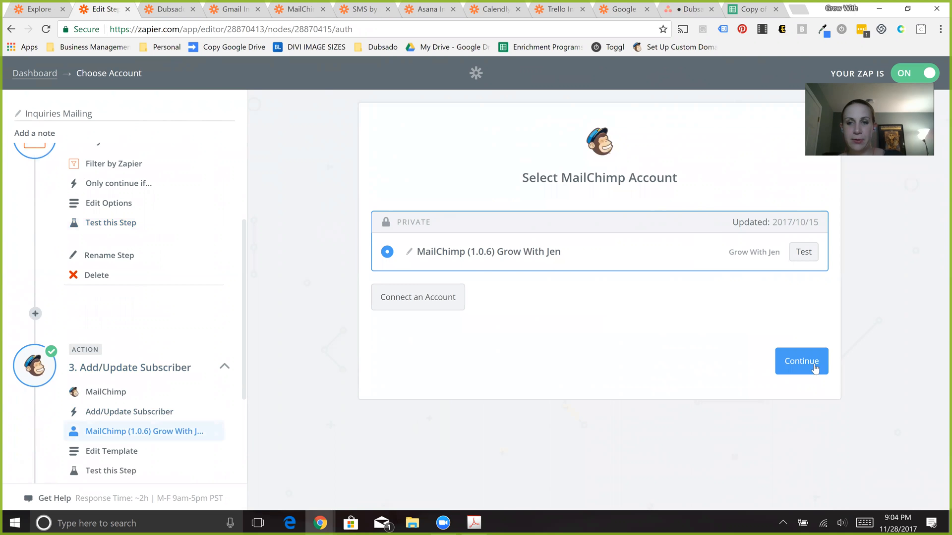
{"action": "left_click", "coordinate": [814, 363]}
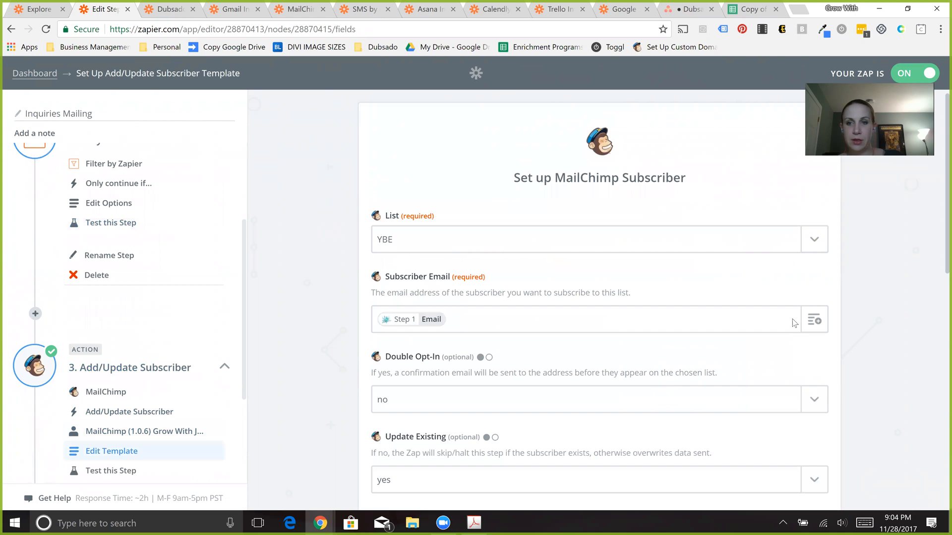
- Examine the MailChimp lists available for the subscriber and leave YBE selected
{"action": "left_click", "coordinate": [808, 242]}
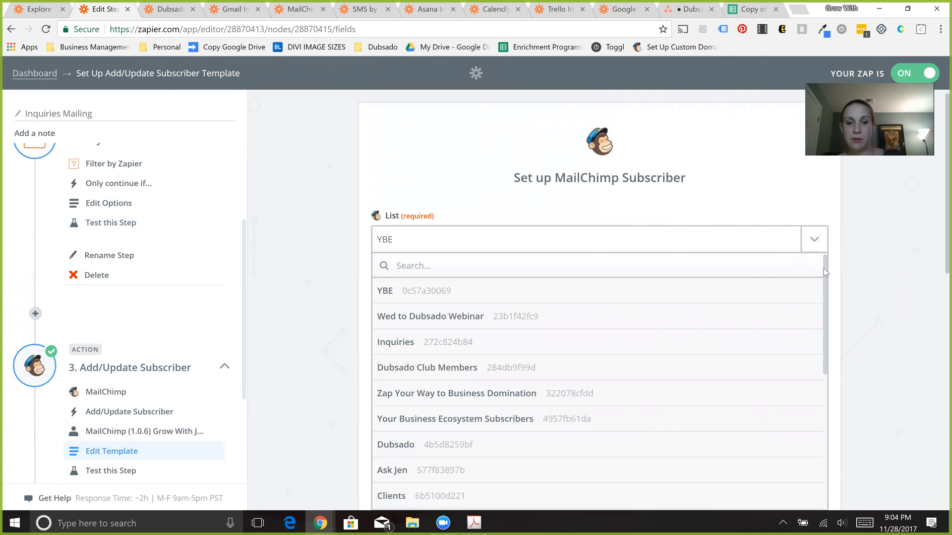
{"action": "left_click_drag", "start_coordinate": [823, 320], "coordinate": [864, 233]}
{"action": "left_click", "coordinate": [937, 204]}
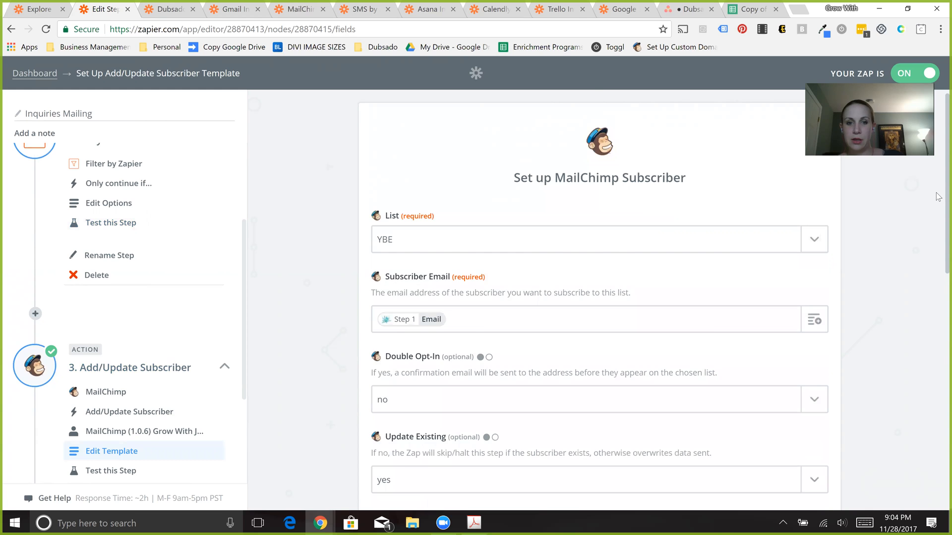
- Examine the New Lead and Only continue if... data offered for the Subscriber Email field
{"action": "scroll", "coordinate": [537, 272], "scroll_direction": "down", "scroll_amount": 1}
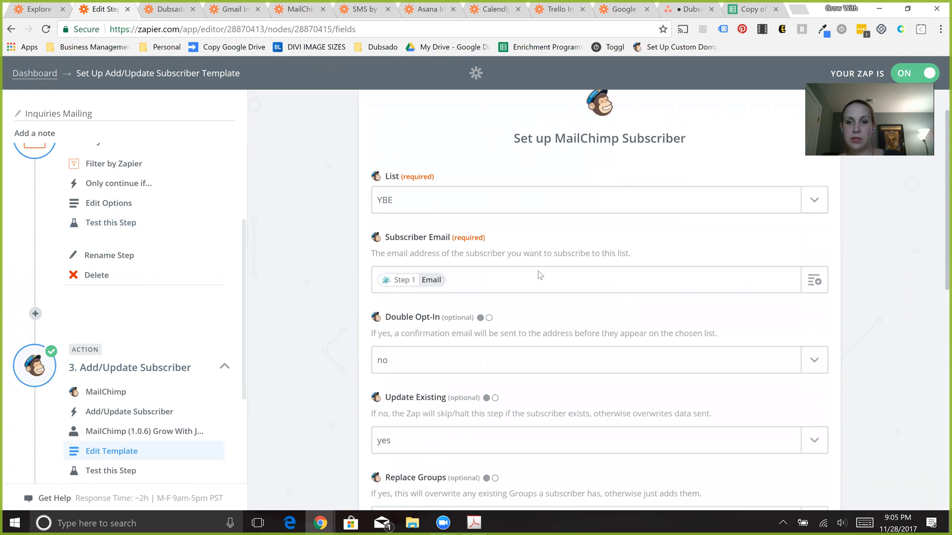
{"action": "left_click", "coordinate": [816, 278]}
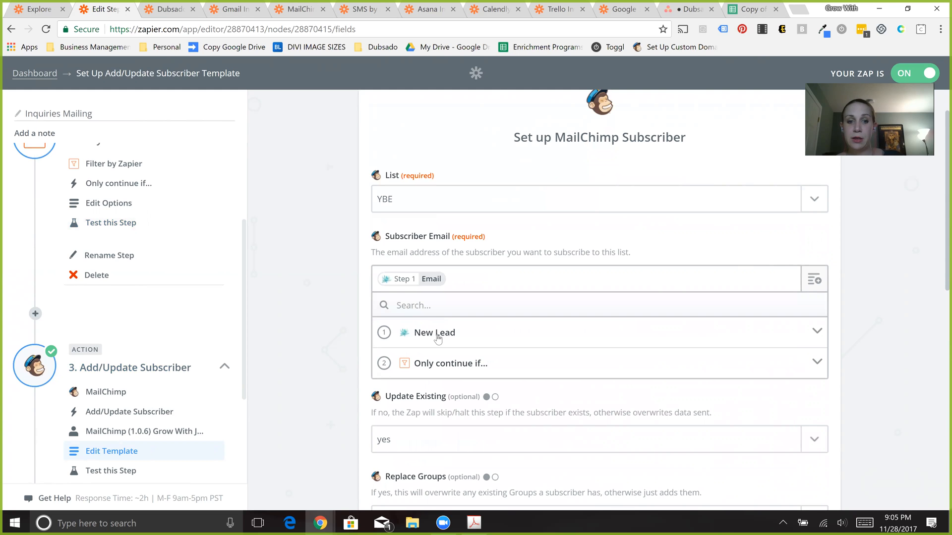
{"action": "left_click", "coordinate": [437, 337]}
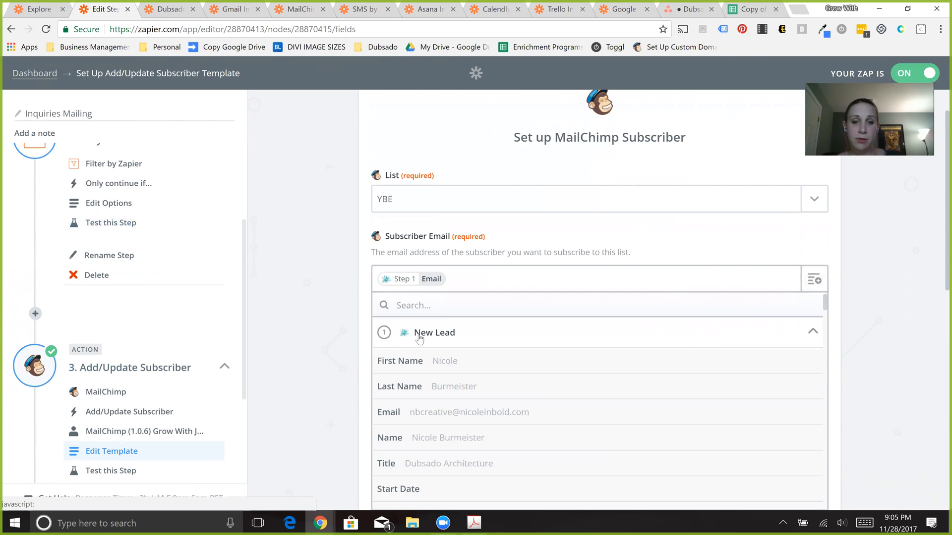
{"action": "left_click", "coordinate": [419, 338]}
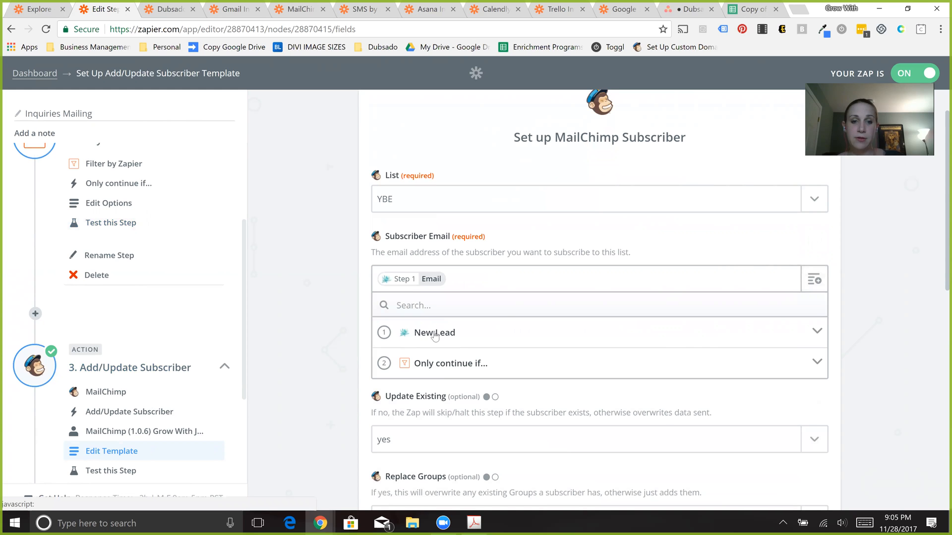
{"action": "left_click", "coordinate": [429, 367]}
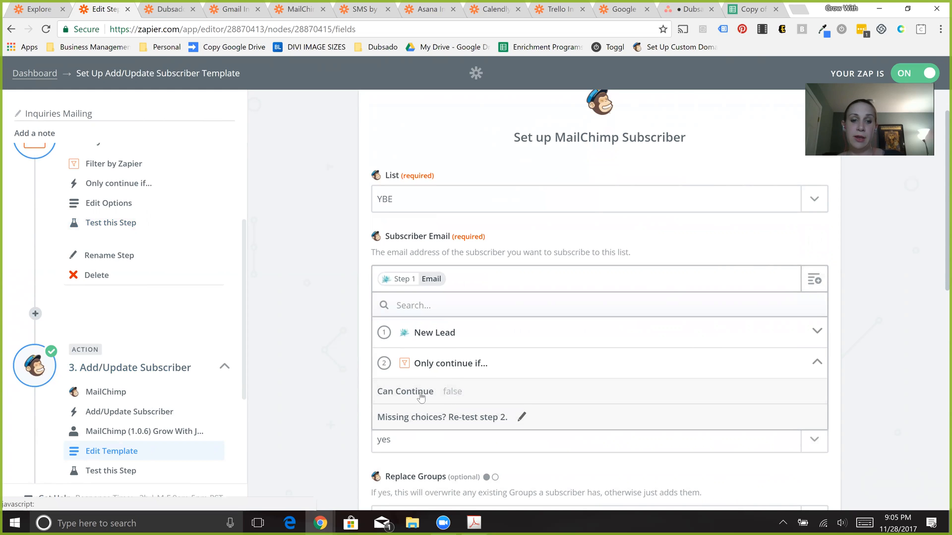
{"action": "left_click", "coordinate": [424, 339]}
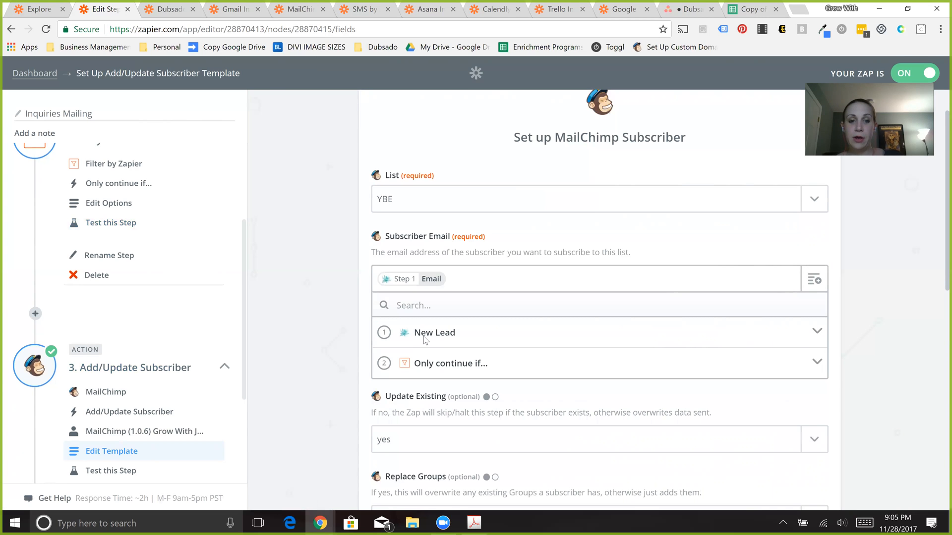
- Insert the New Lead's Email into Subscriber Email, then remove the duplicate entry
{"action": "left_click", "coordinate": [424, 339]}
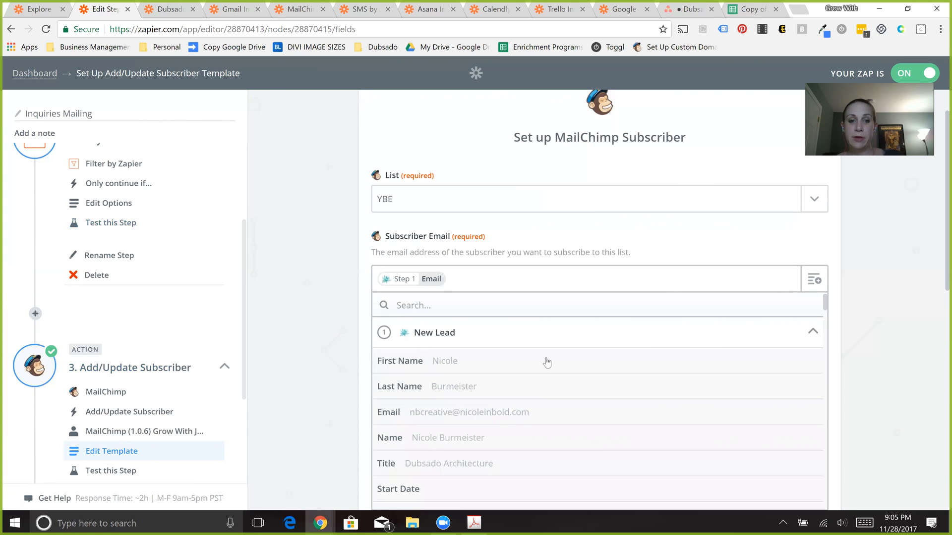
{"action": "left_click", "coordinate": [507, 419]}
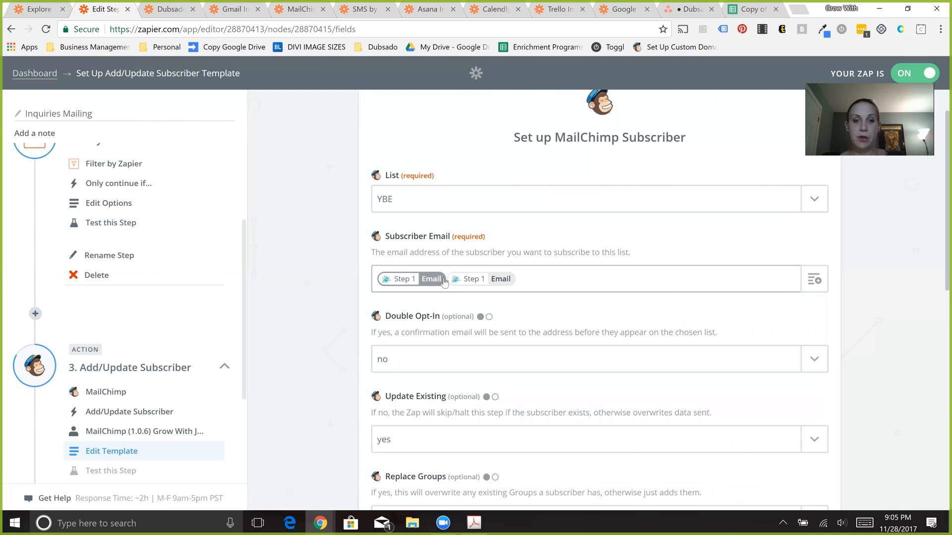
{"action": "key", "text": "BackSpace"}
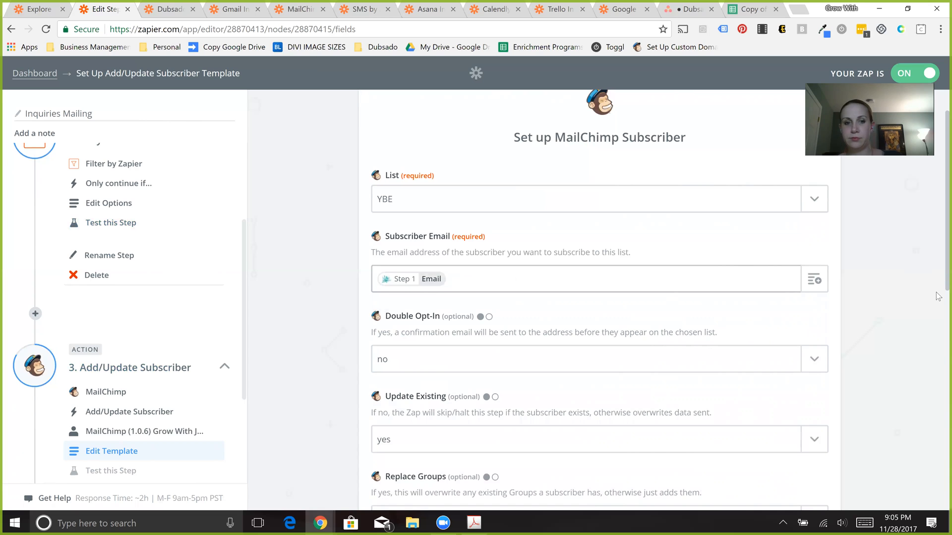
- Review the remaining subscriber fields, from Double Opt-In and Groups to the First Name, Last Name and industry merge fields
{"action": "scroll", "coordinate": [939, 296], "scroll_direction": "down", "scroll_amount": 3}
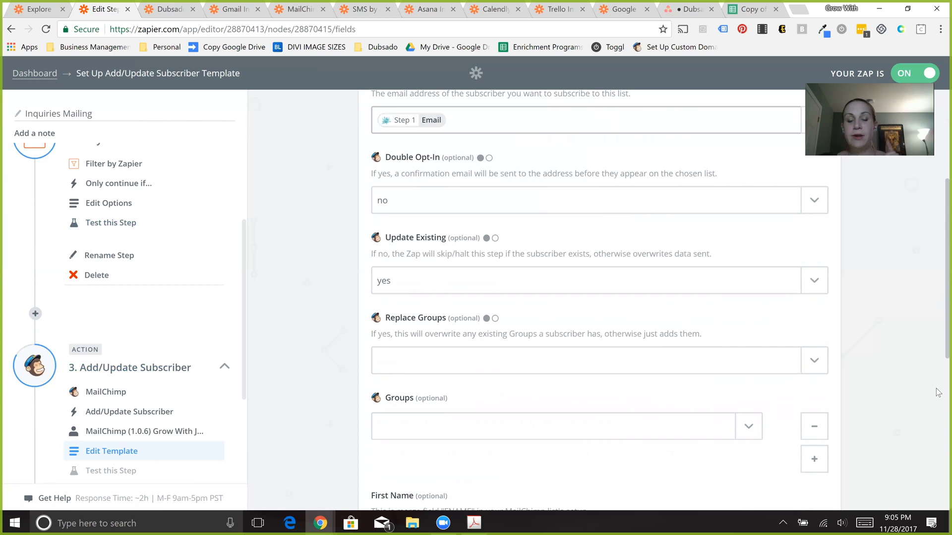
{"action": "scroll", "coordinate": [937, 392], "scroll_direction": "down", "scroll_amount": 5}
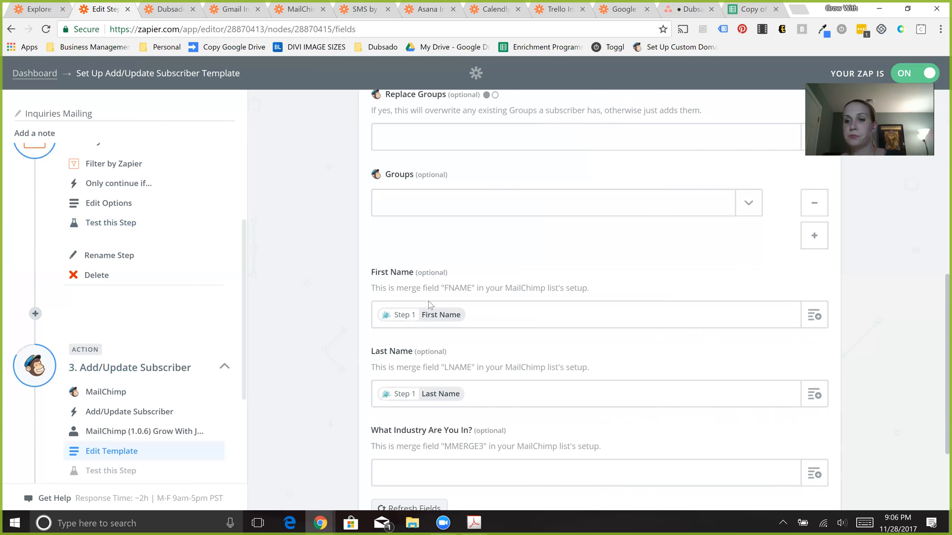
{"action": "right_click", "coordinate": [939, 343]}
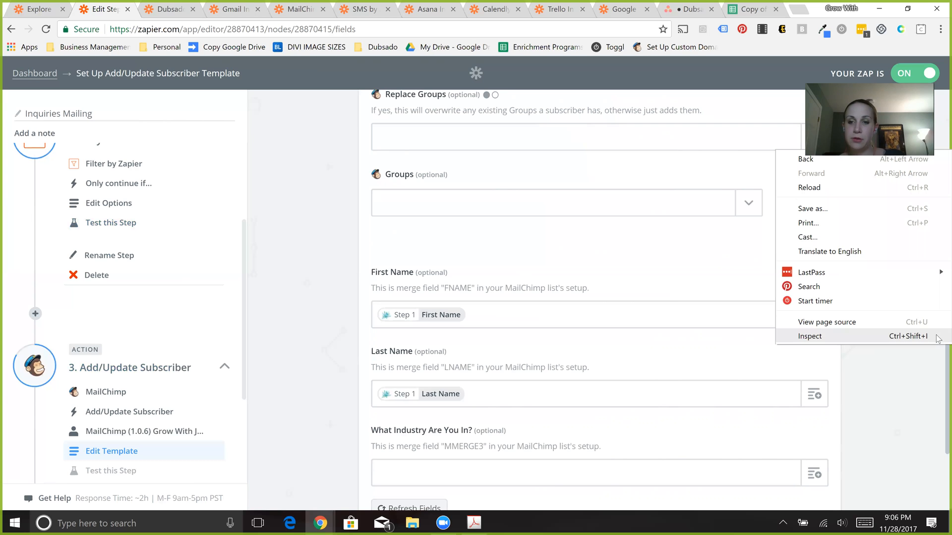
{"action": "left_click", "coordinate": [903, 396]}
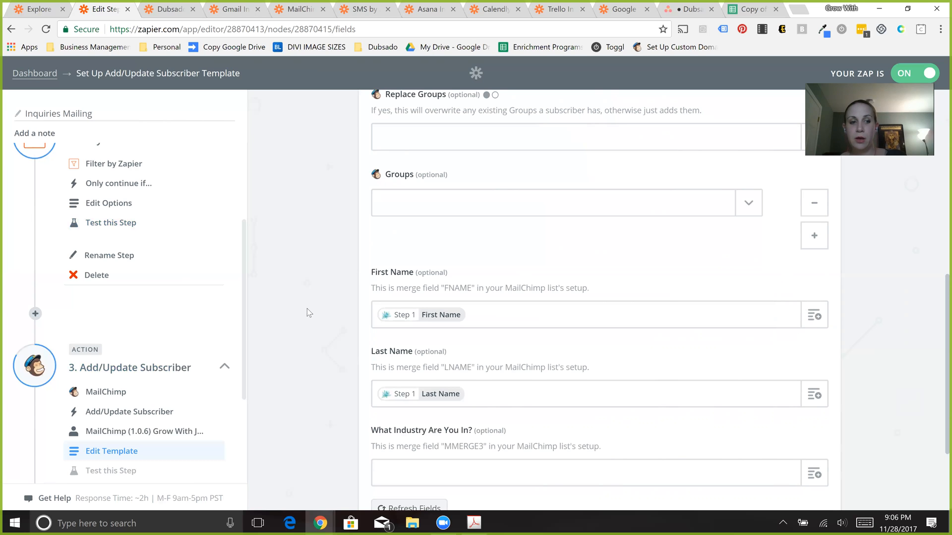
{"action": "scroll", "coordinate": [307, 312], "scroll_direction": "down", "scroll_amount": 3}
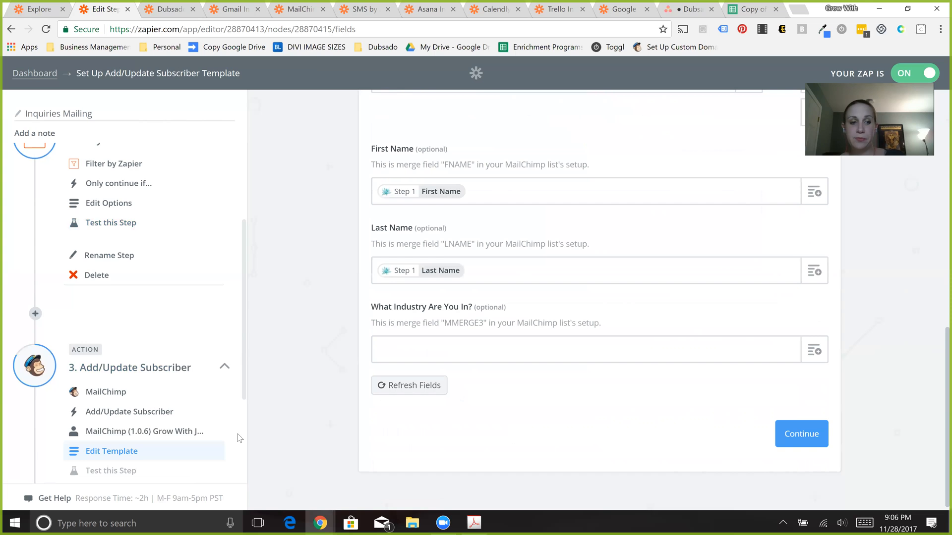
- Add an empty fourth action step after Add/Update Subscriber and delete it again
{"action": "scroll", "coordinate": [239, 441], "scroll_direction": "down", "scroll_amount": 3}
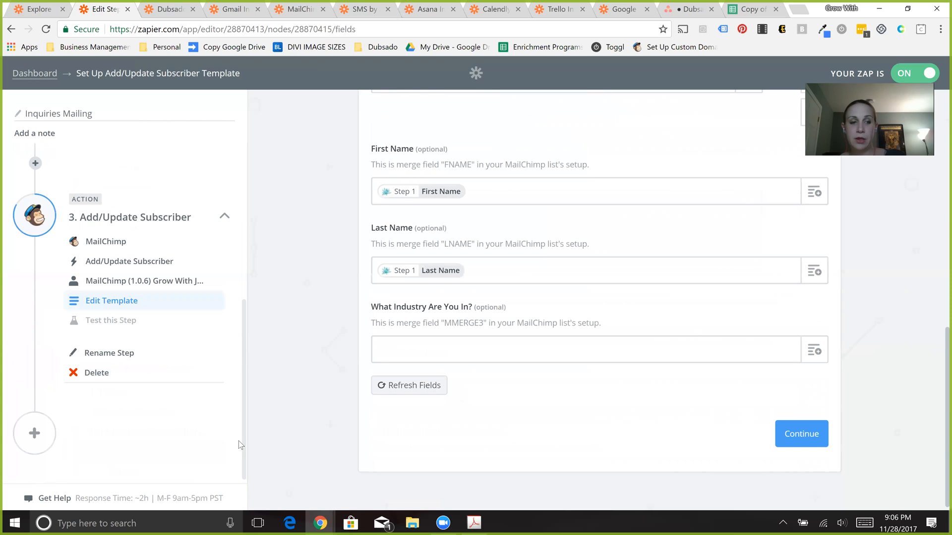
{"action": "left_click", "coordinate": [33, 434]}
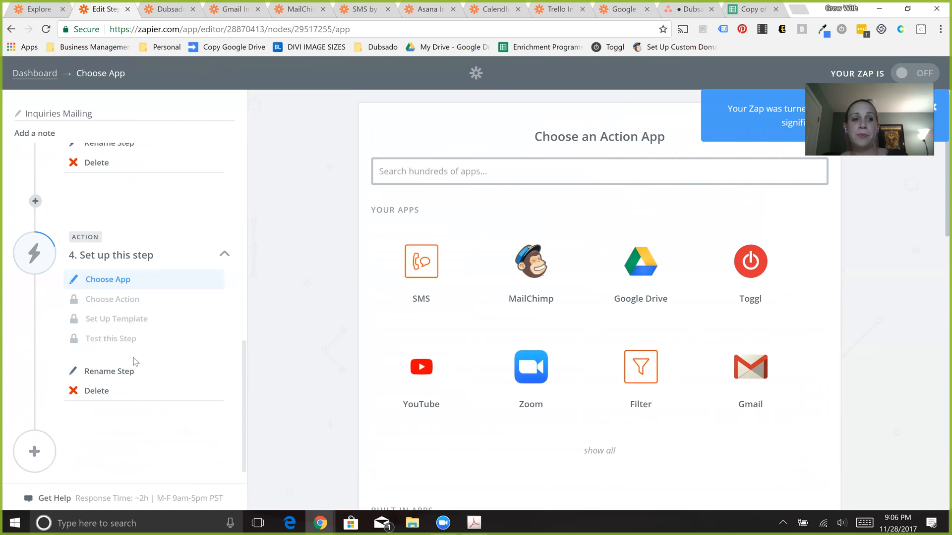
{"action": "left_click", "coordinate": [92, 391]}
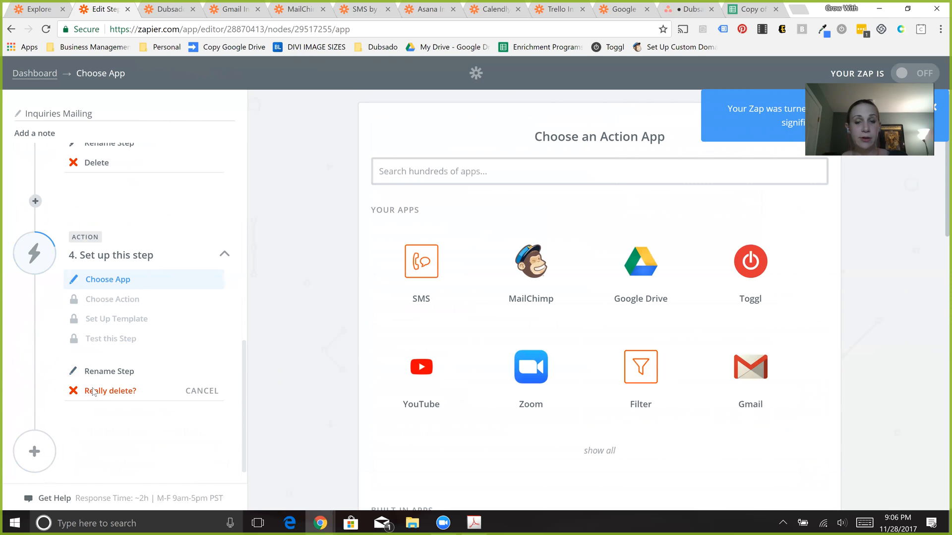
{"action": "left_click", "coordinate": [93, 392]}
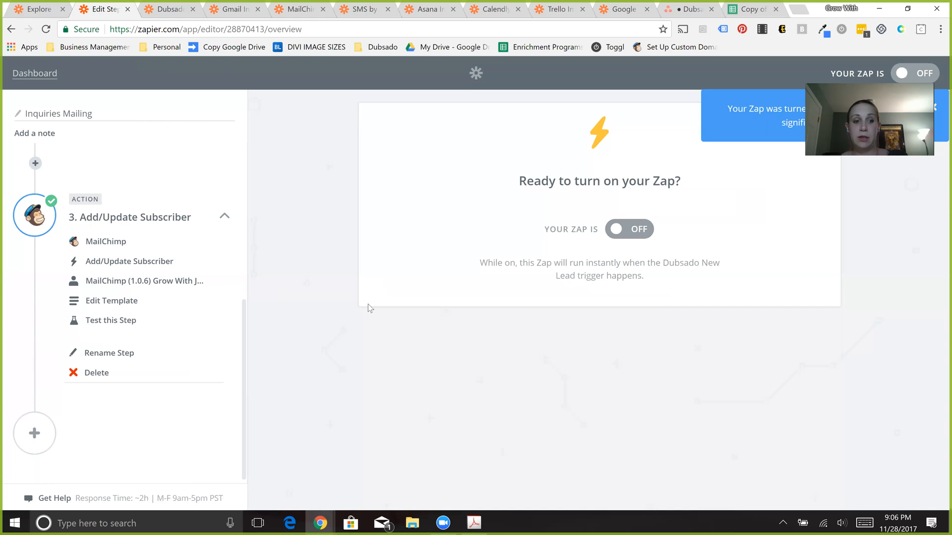
- Turn the Inquiries Mailing zap back on and open the New Client Onboarding zap from the dashboard
{"action": "left_click", "coordinate": [636, 228]}
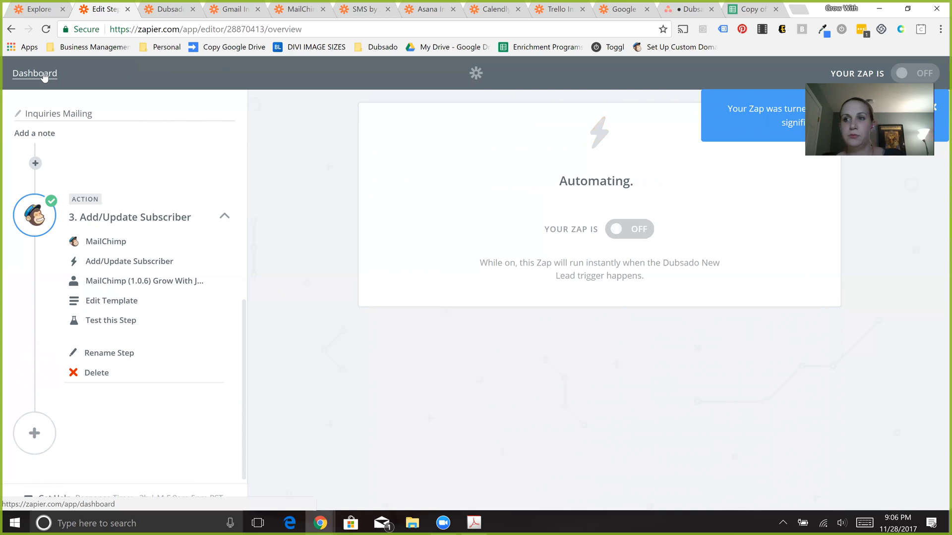
{"action": "left_click", "coordinate": [43, 75]}
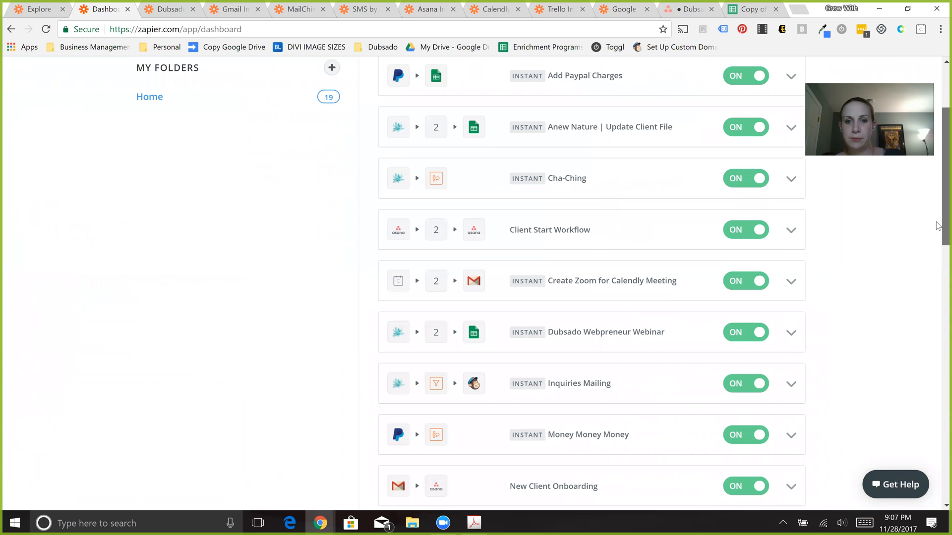
{"action": "scroll", "coordinate": [500, 396], "scroll_direction": "down", "scroll_amount": 4}
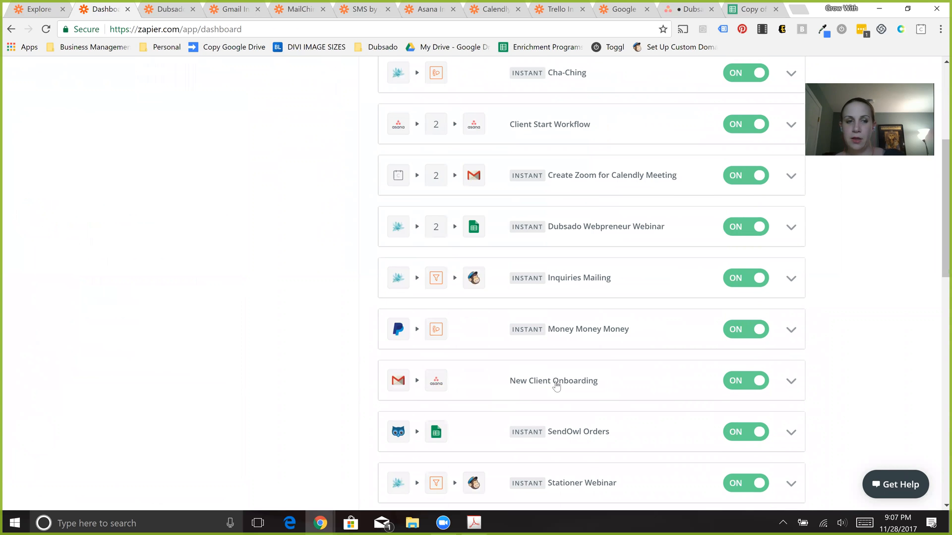
{"action": "left_click", "coordinate": [556, 386]}
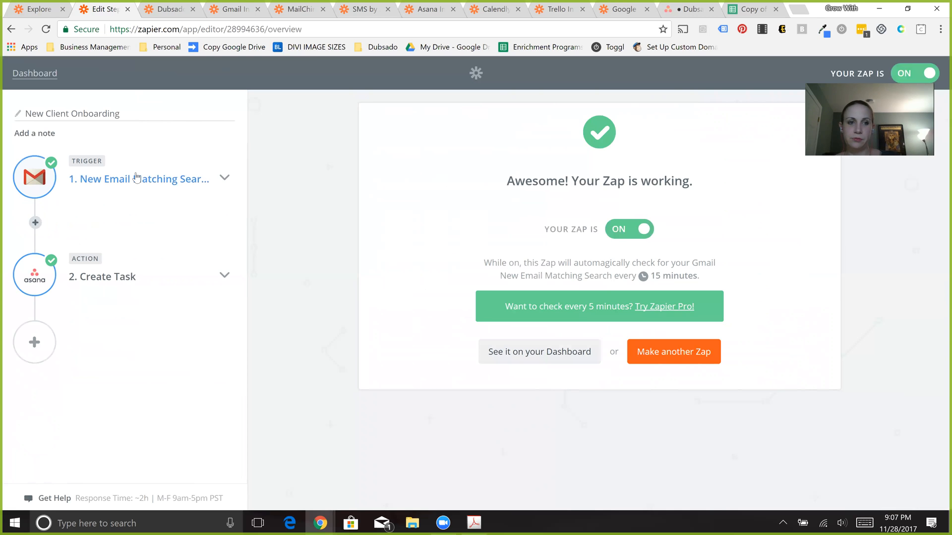
- Go through the Gmail trigger's setup: the app, New Email Matching Search, the connected account and the search string
{"action": "left_click", "coordinate": [137, 178]}
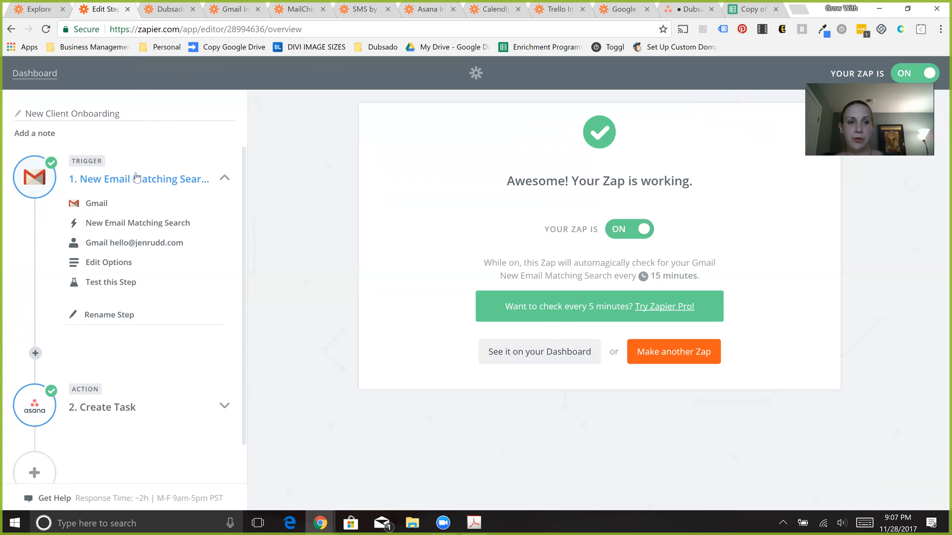
{"action": "left_click", "coordinate": [97, 204]}
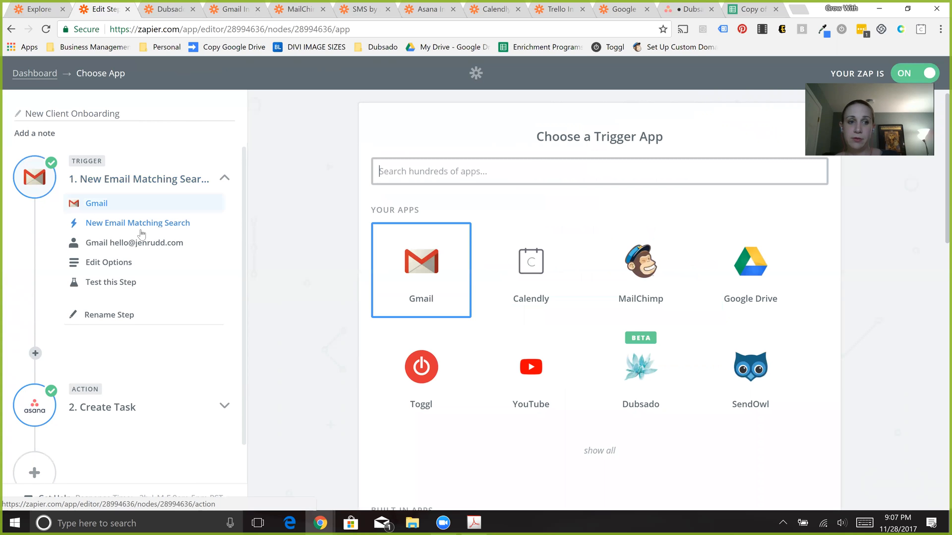
{"action": "left_click", "coordinate": [147, 224]}
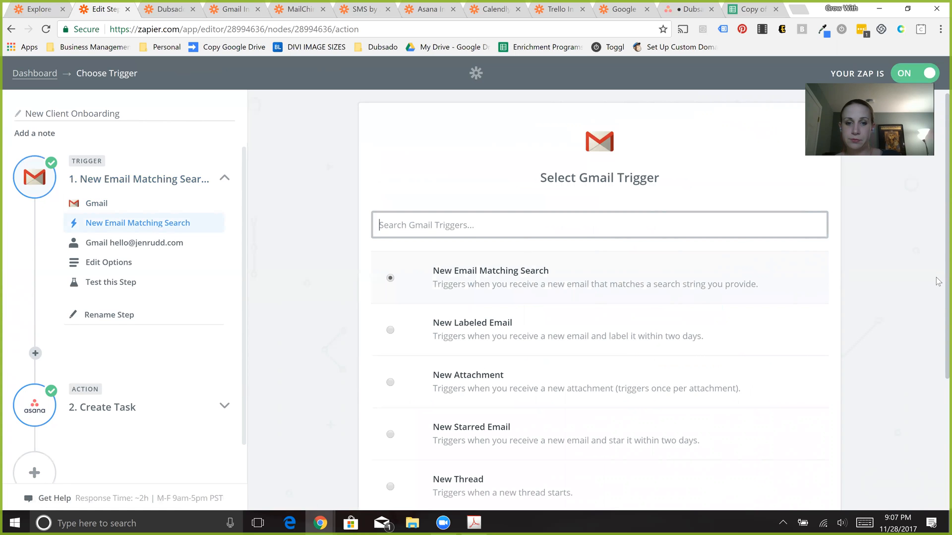
{"action": "scroll", "coordinate": [516, 148], "scroll_direction": "down", "scroll_amount": 4}
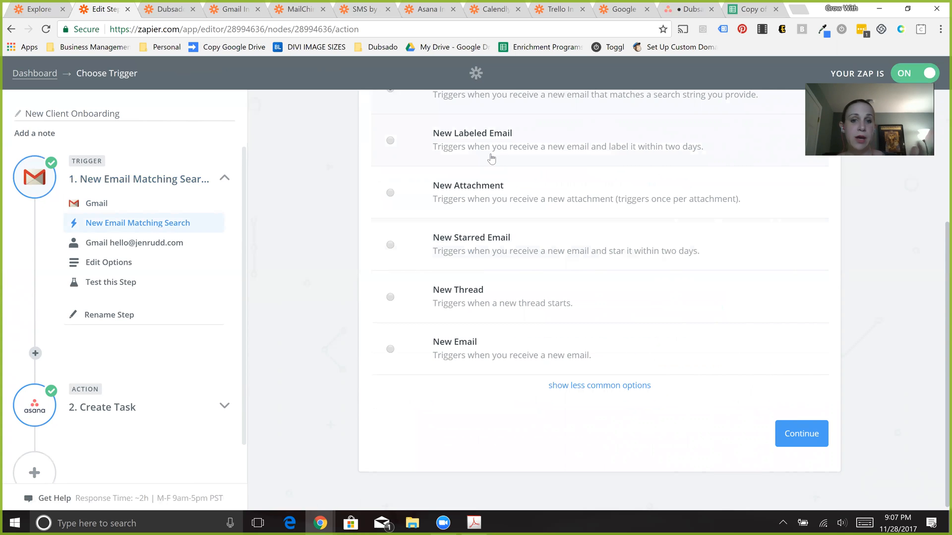
{"action": "left_click", "coordinate": [810, 438]}
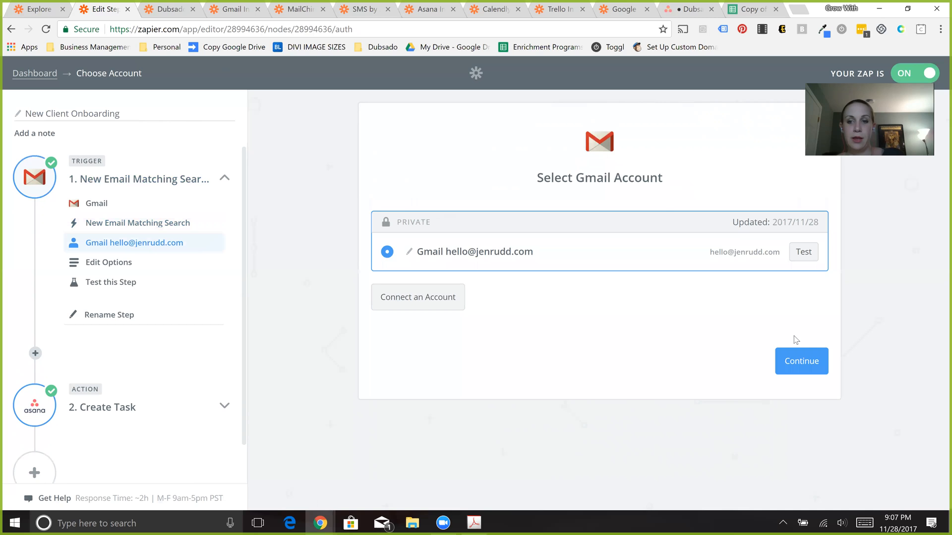
{"action": "left_click", "coordinate": [810, 369]}
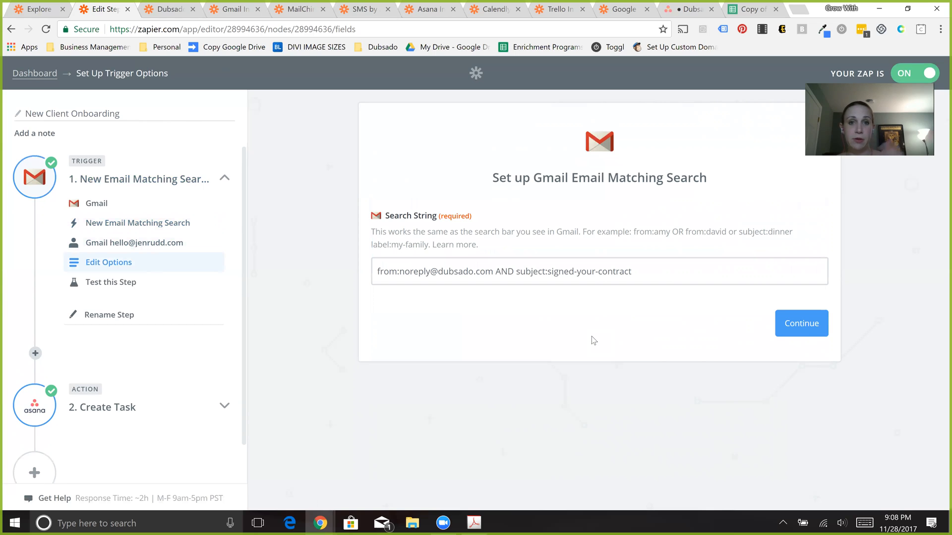
{"action": "left_click", "coordinate": [375, 276]}
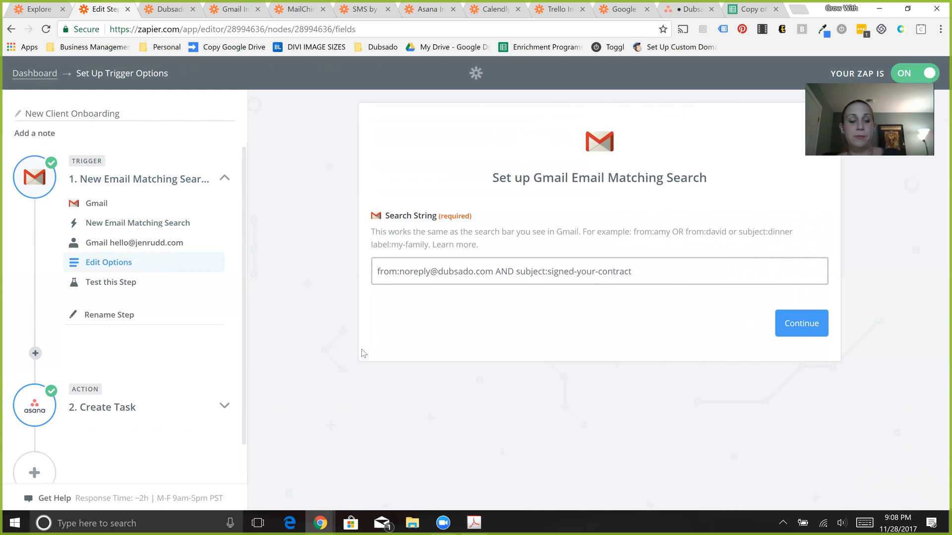
- Review the Create Task action's Asana app and action choices, then switch to the Dubsado Architecture project in Asana
{"action": "left_click", "coordinate": [117, 414]}
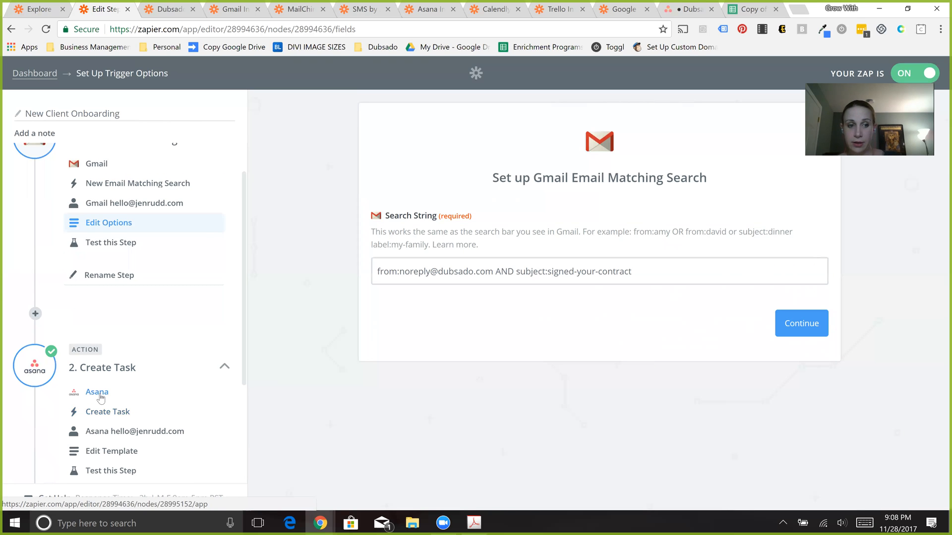
{"action": "left_click", "coordinate": [97, 392]}
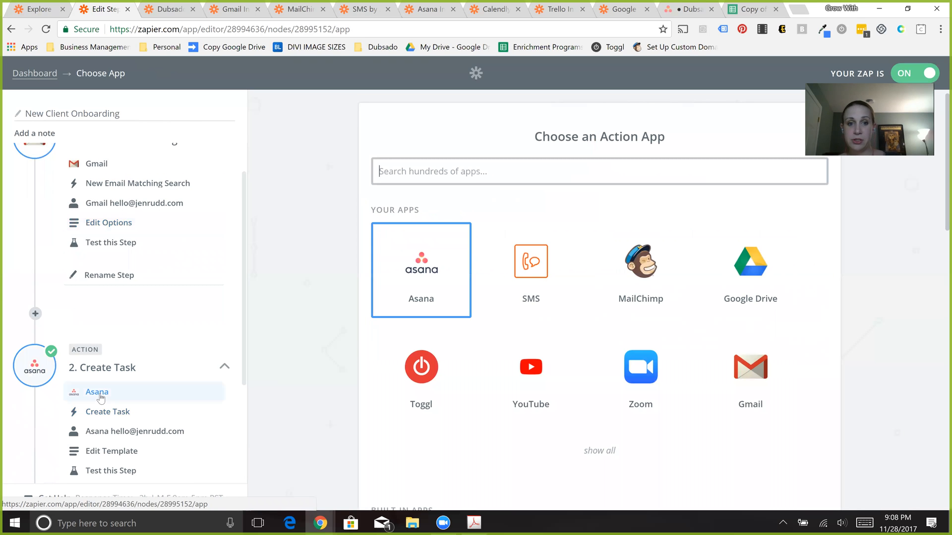
{"action": "left_click", "coordinate": [150, 413]}
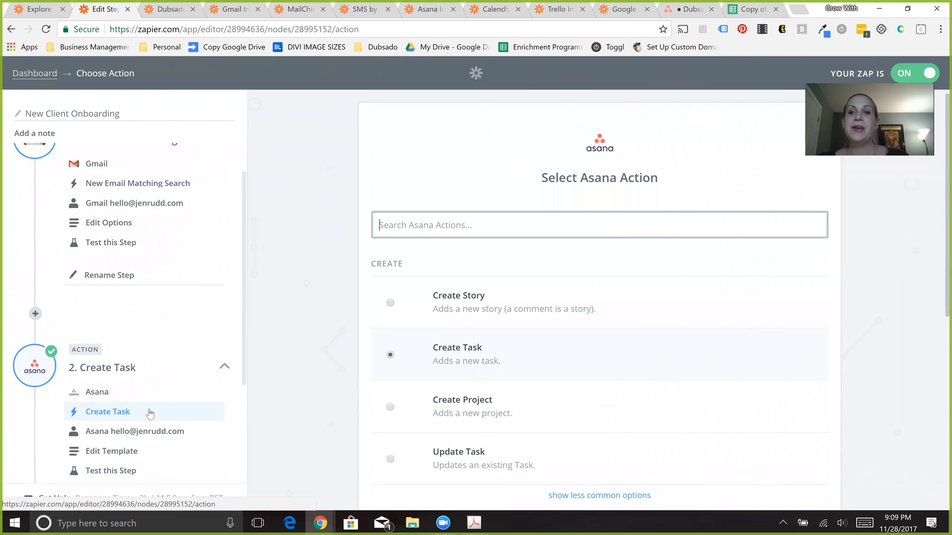
{"action": "left_click", "coordinate": [693, 15]}
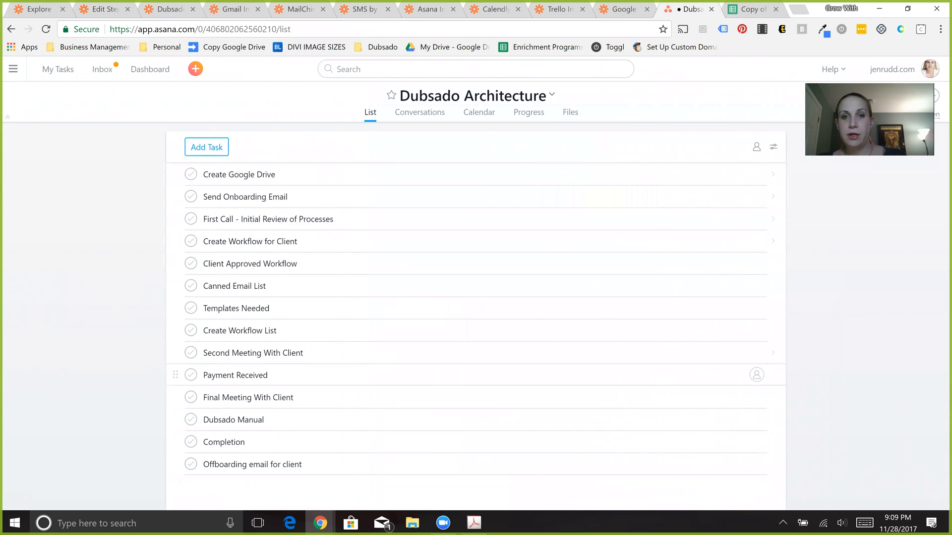
- Bring up the Copy Project options for the Dubsado Architecture project and close them without creating a copy
{"action": "left_click", "coordinate": [551, 96]}
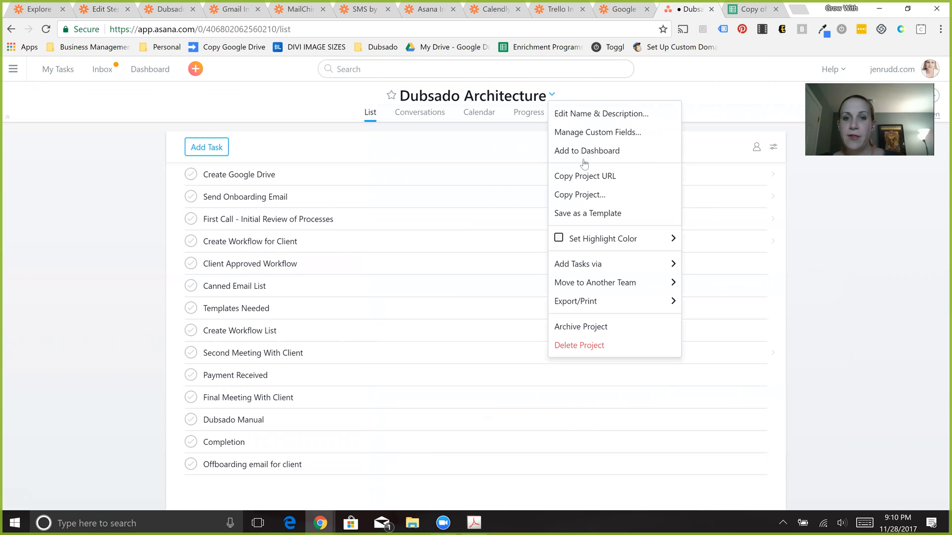
{"action": "left_click", "coordinate": [634, 202]}
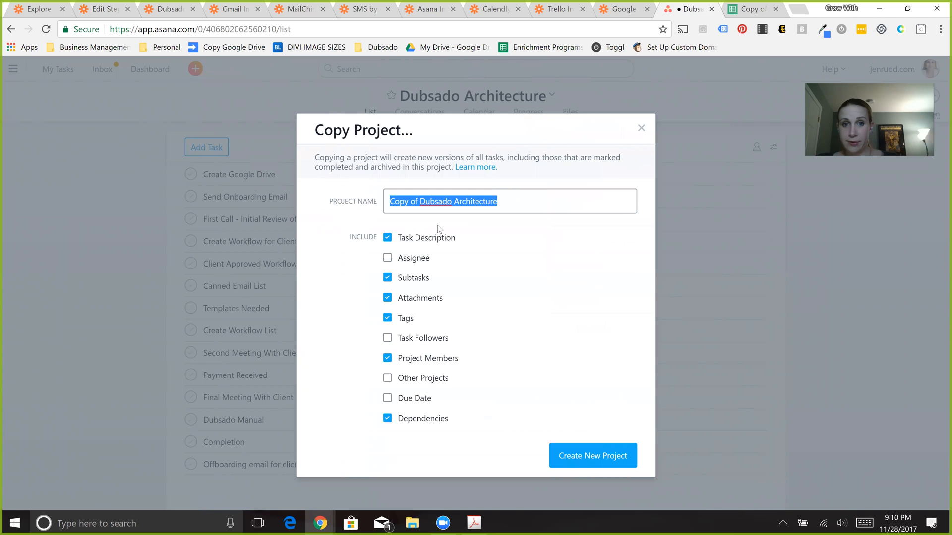
{"action": "left_click", "coordinate": [641, 129]}
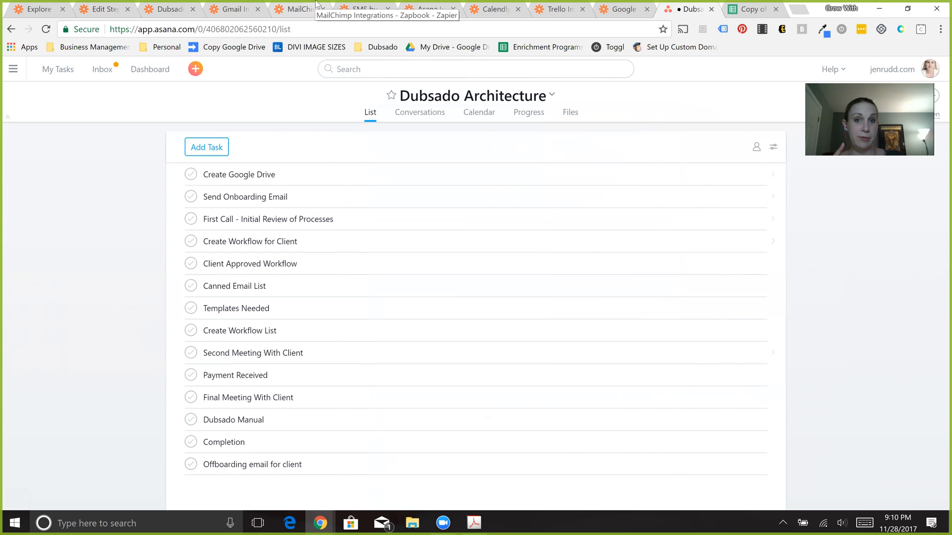
- Switch back to the New Client Onboarding zap in Zapier, return to the dashboard and open the Client Start Workflow zap
{"action": "left_click", "coordinate": [95, 11]}
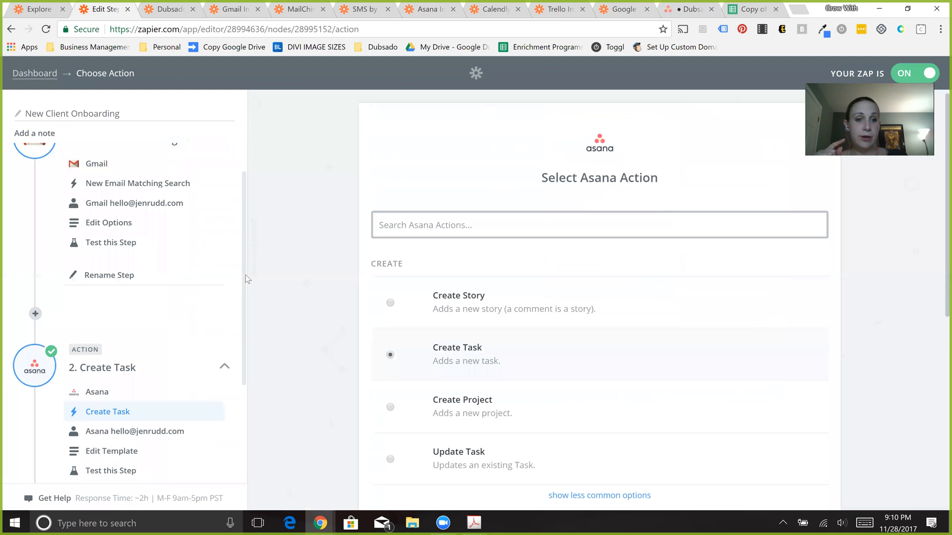
{"action": "left_click", "coordinate": [244, 314]}
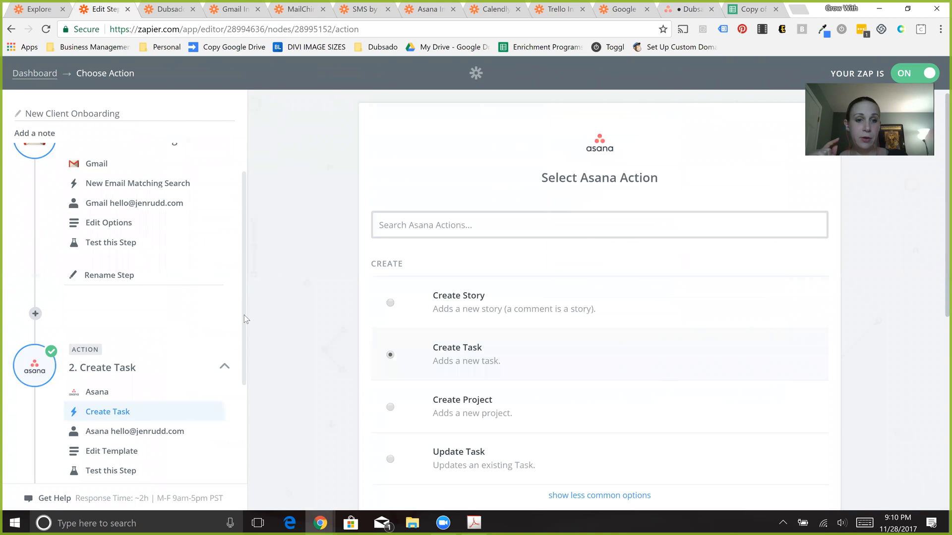
{"action": "left_click_drag", "start_coordinate": [243, 342], "coordinate": [251, 436]}
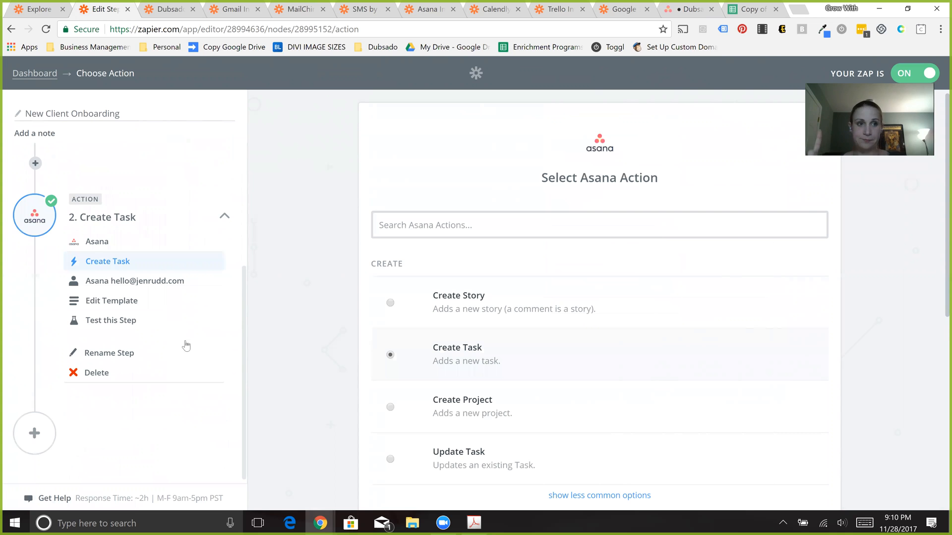
{"action": "left_click", "coordinate": [38, 73]}
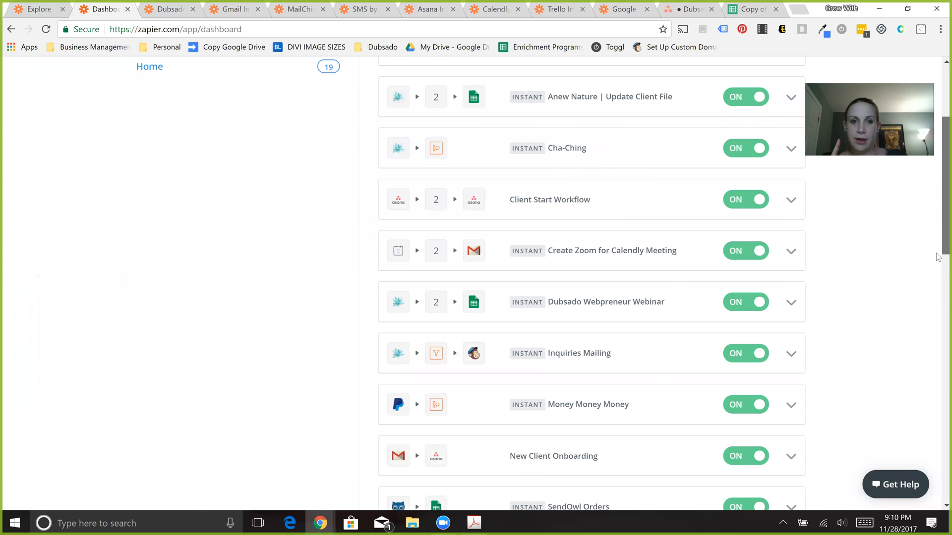
{"action": "scroll", "coordinate": [655, 255], "scroll_direction": "down", "scroll_amount": 3}
{"action": "scroll", "coordinate": [510, 190], "scroll_direction": "up", "scroll_amount": 3}
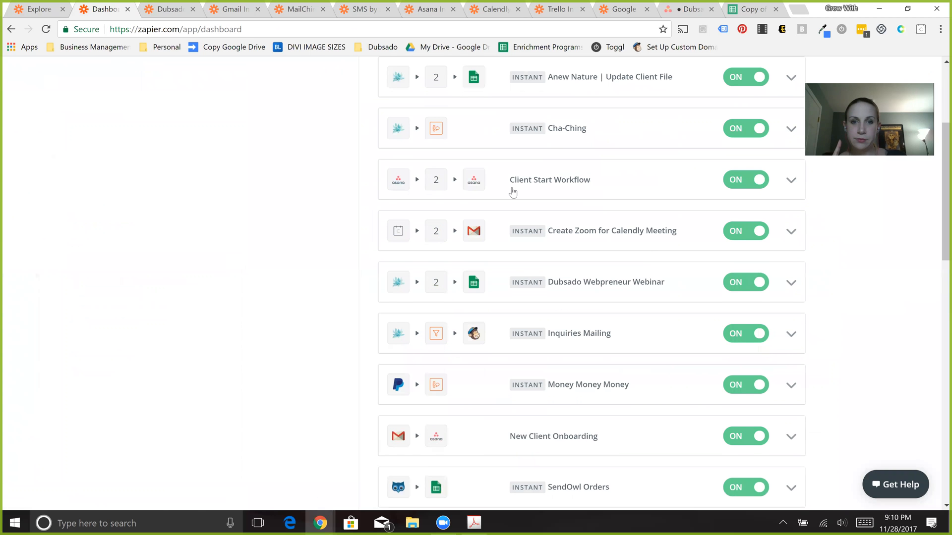
{"action": "left_click", "coordinate": [548, 183]}
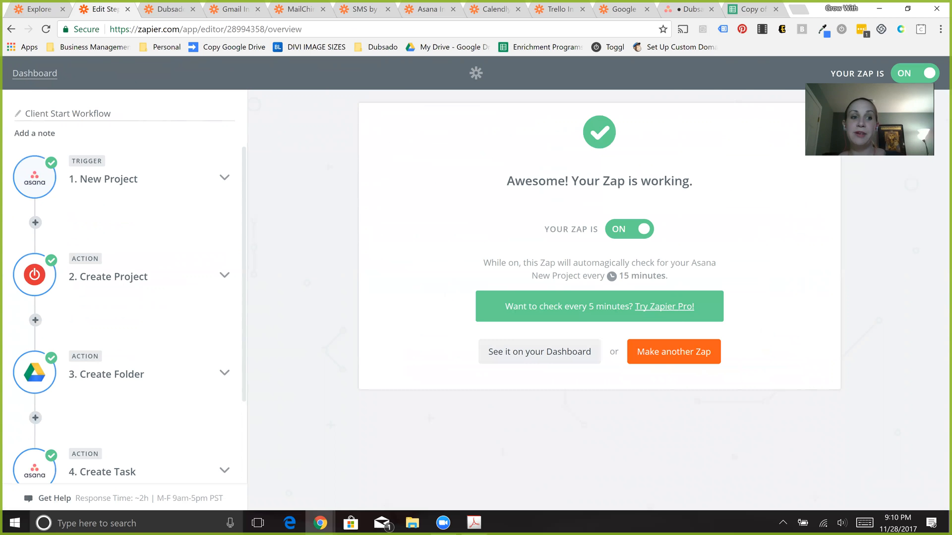
- Go through the New Project trigger's setup: the Asana app, the trigger choice and the connected account
{"action": "left_click", "coordinate": [103, 180]}
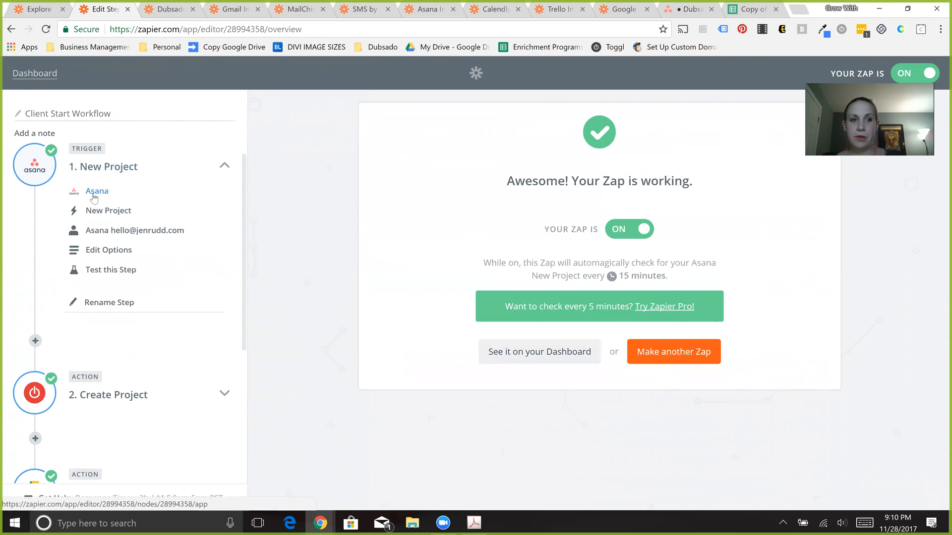
{"action": "left_click", "coordinate": [94, 198]}
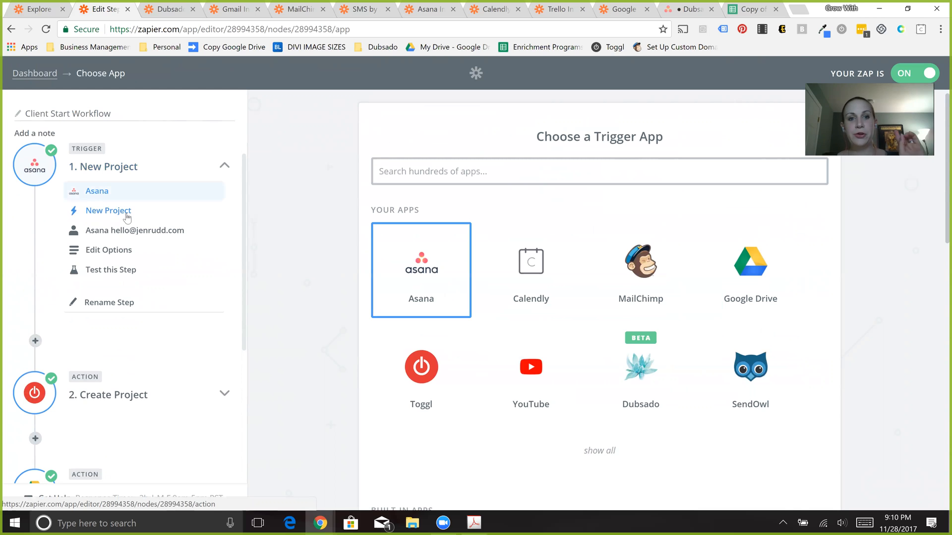
{"action": "left_click", "coordinate": [127, 216]}
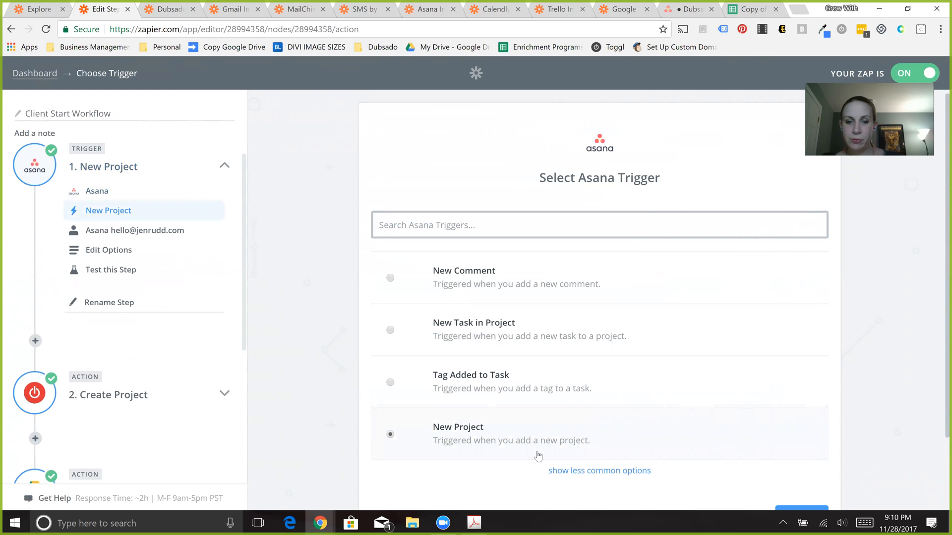
{"action": "left_click", "coordinate": [137, 232]}
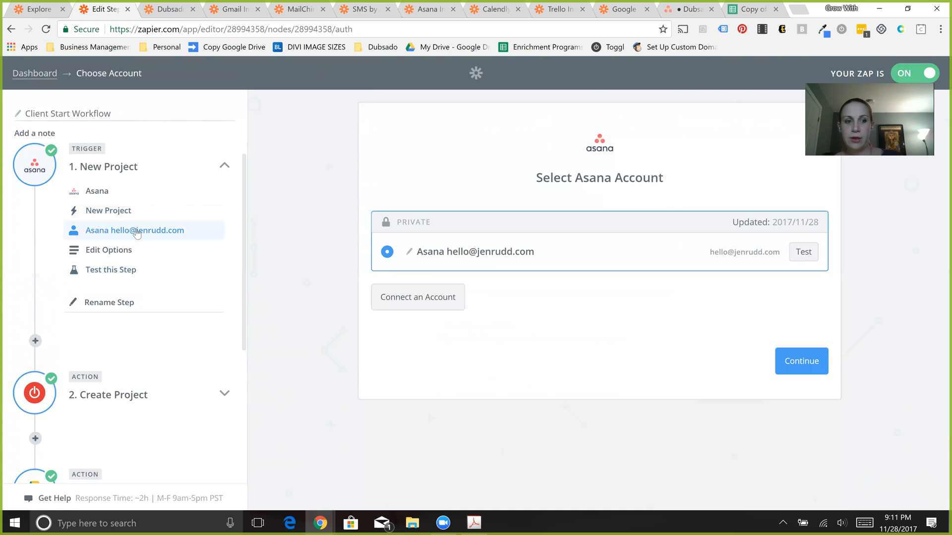
- Review the Create Project action's Toggl app, connected account and template fields, down to the private and billable options
{"action": "left_click", "coordinate": [136, 399]}
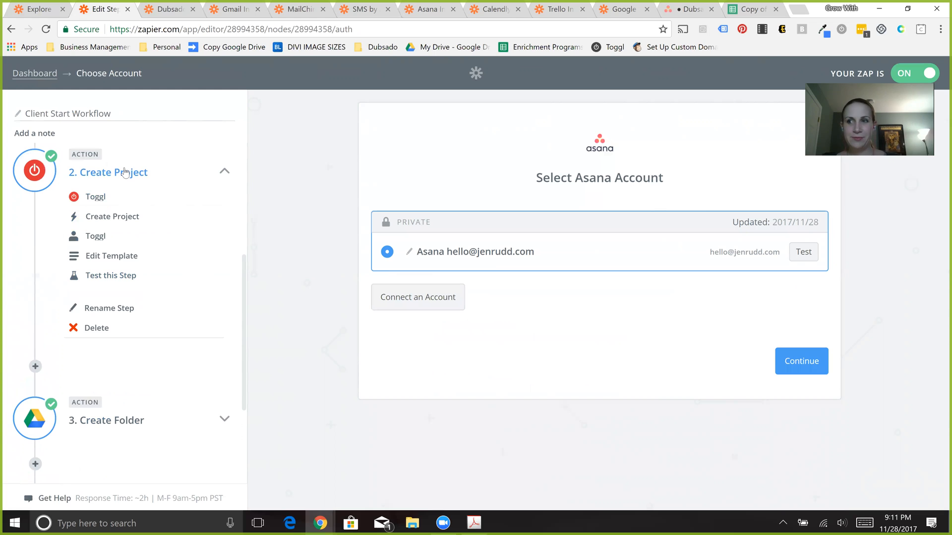
{"action": "left_click", "coordinate": [105, 197]}
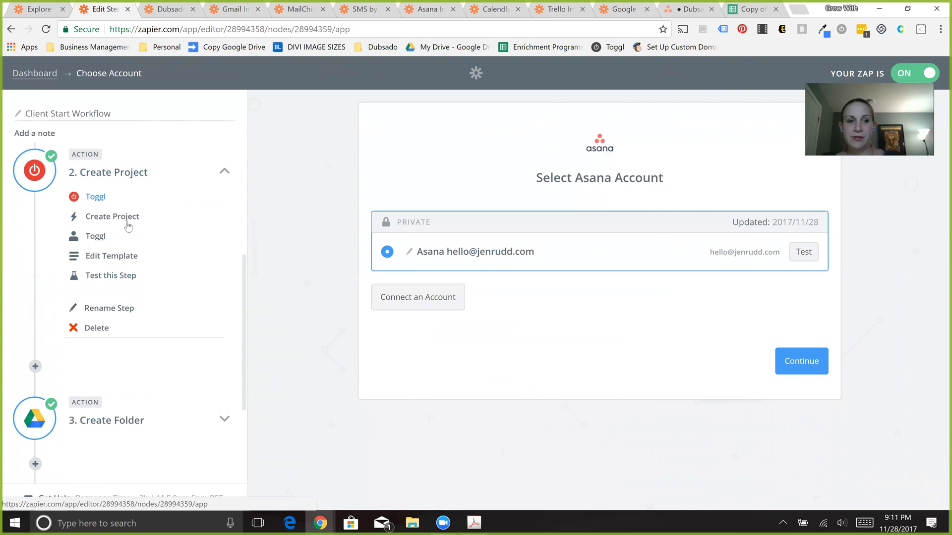
{"action": "left_click", "coordinate": [97, 240]}
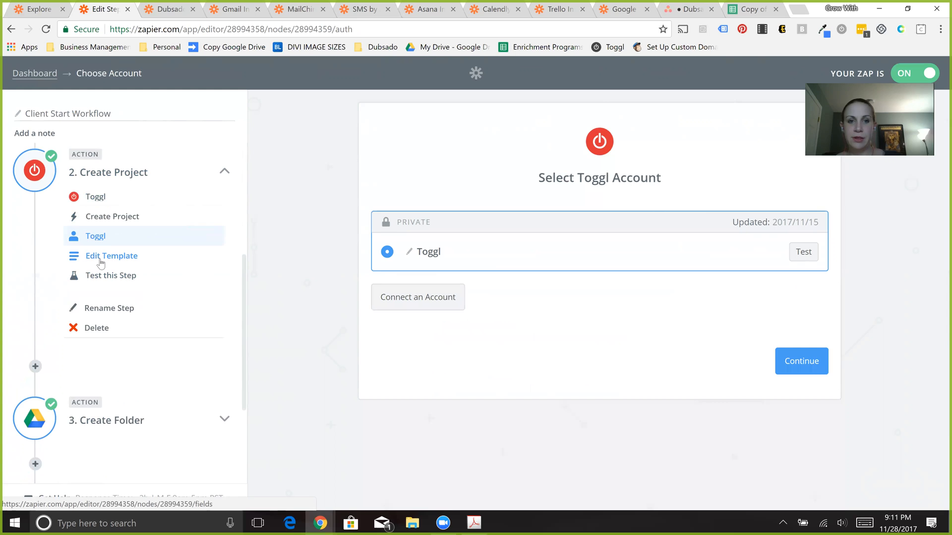
{"action": "left_click", "coordinate": [101, 261]}
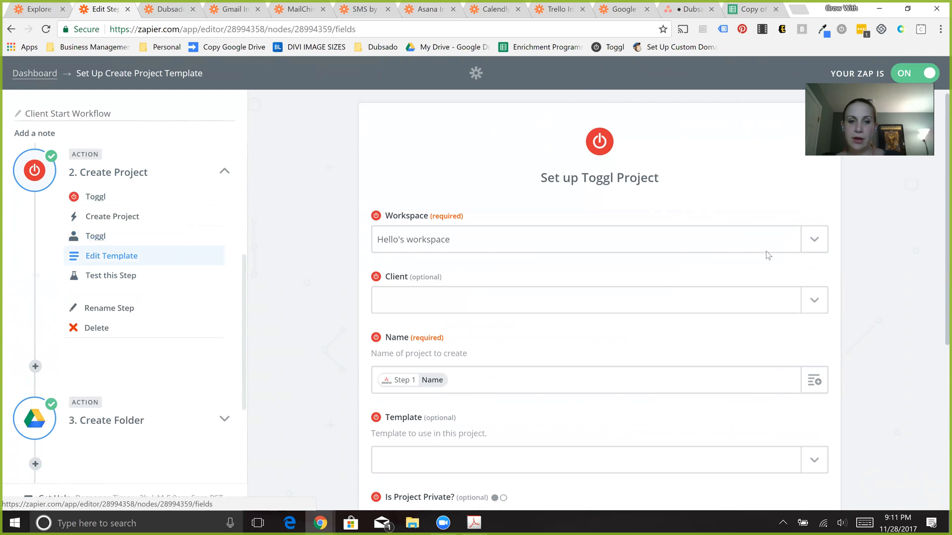
{"action": "scroll", "coordinate": [527, 287], "scroll_direction": "down", "scroll_amount": 2}
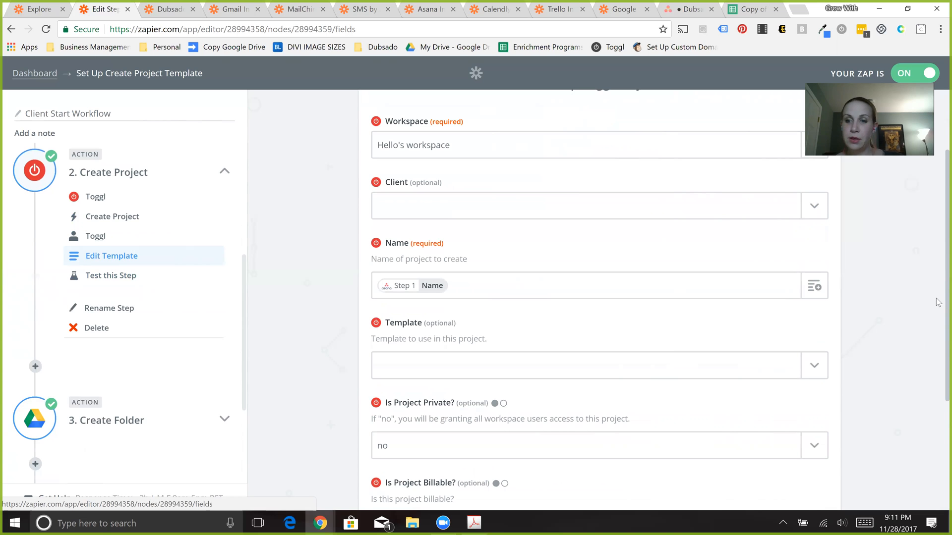
{"action": "scroll", "coordinate": [938, 360], "scroll_direction": "down", "scroll_amount": 2}
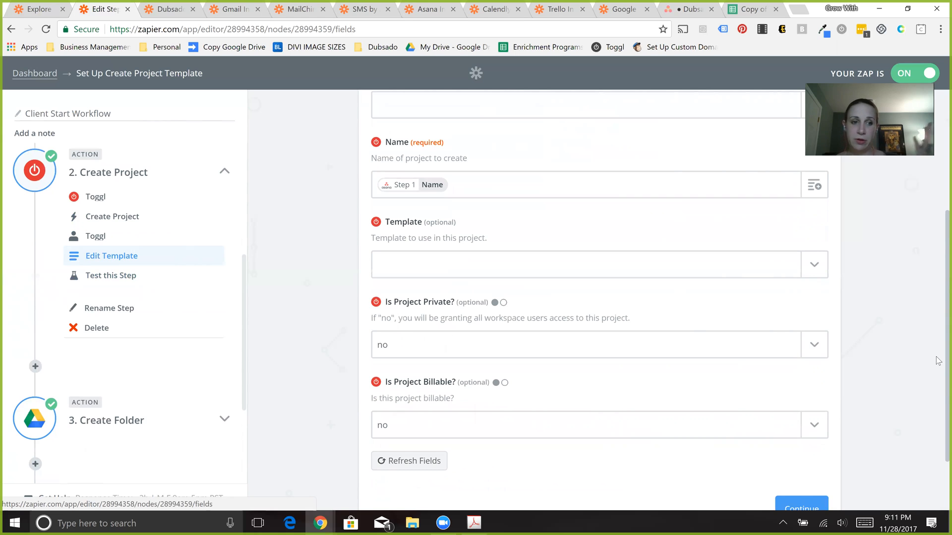
- Review the Create Folder action's Google Drive app, action choice and template, including the drive, parent folder and folder name
{"action": "left_click", "coordinate": [103, 429]}
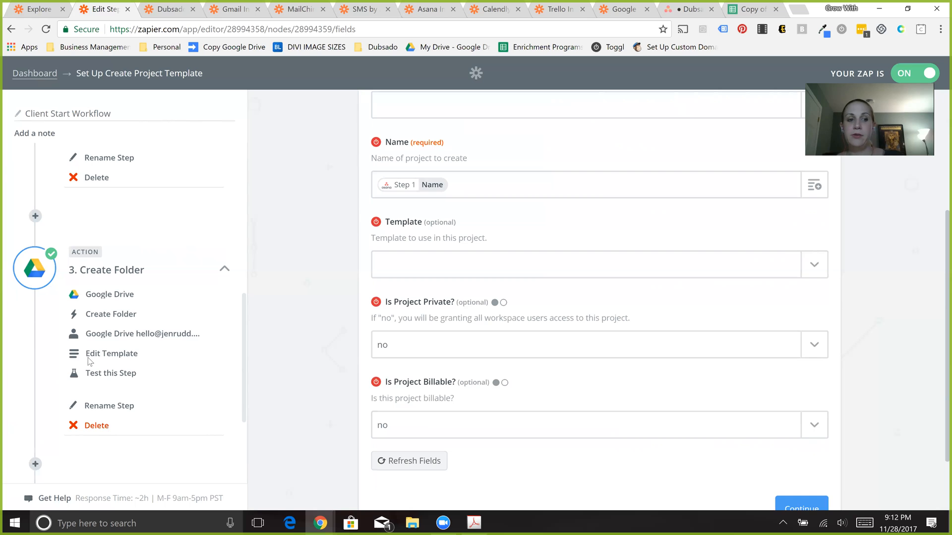
{"action": "left_click", "coordinate": [95, 295]}
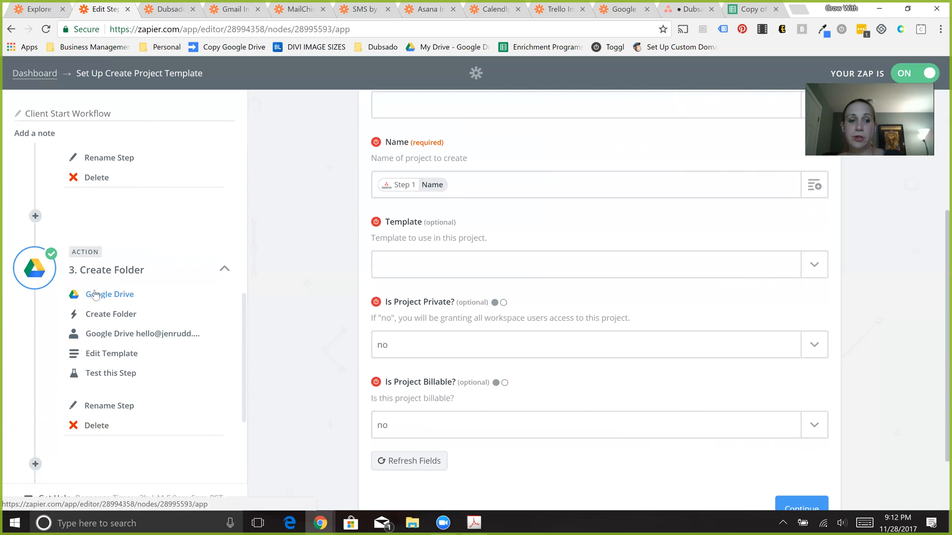
{"action": "left_click", "coordinate": [124, 324]}
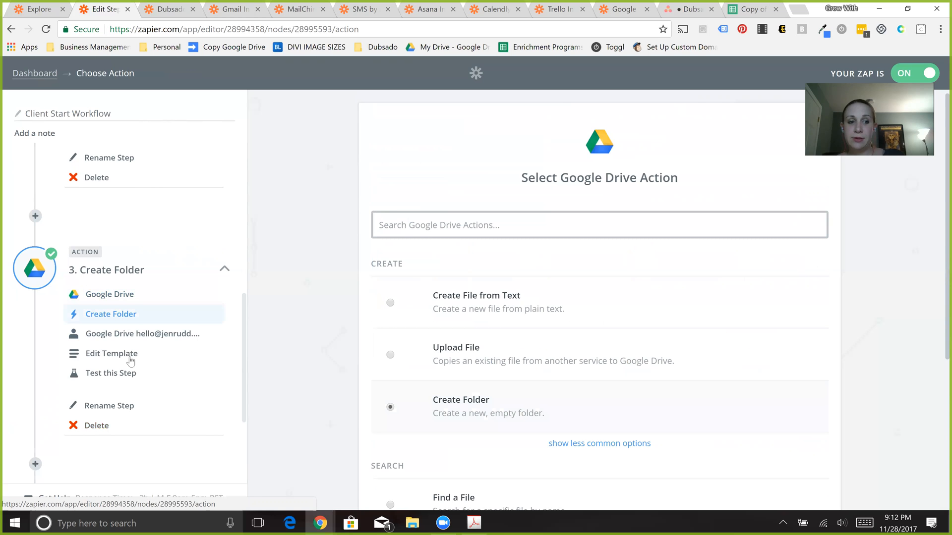
{"action": "left_click", "coordinate": [130, 357]}
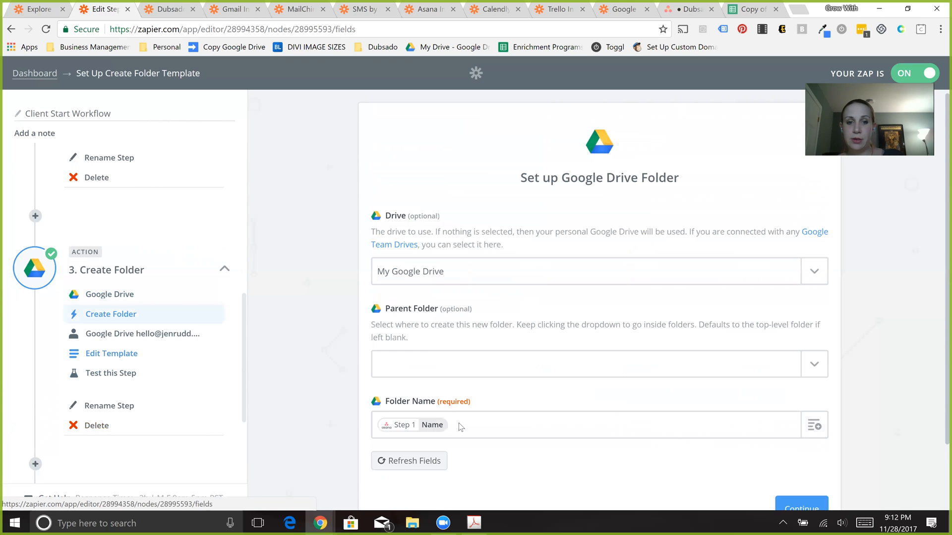
{"action": "left_click", "coordinate": [433, 427]}
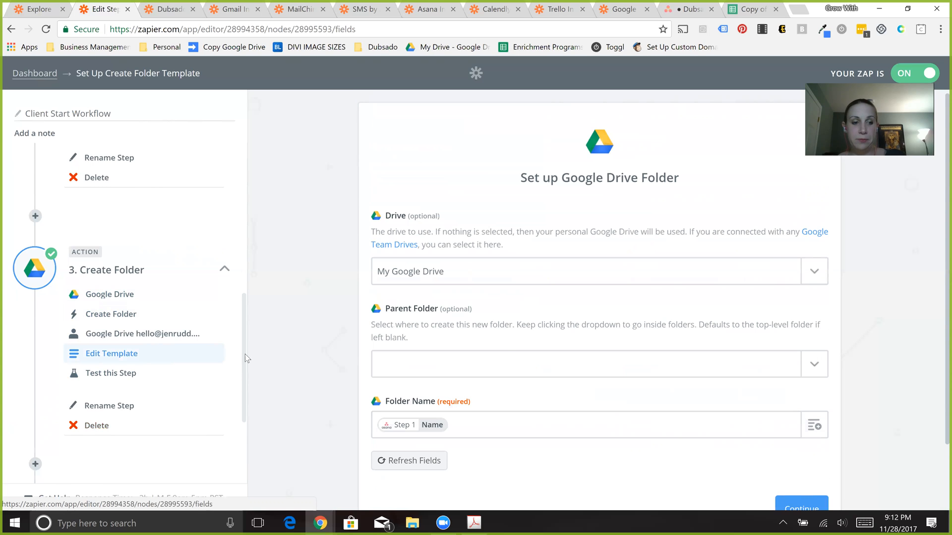
- Review the final Create Task action's Asana app and template fields, including the task name, due date, assignee and assignee status
{"action": "scroll", "coordinate": [237, 403], "scroll_direction": "down", "scroll_amount": 3}
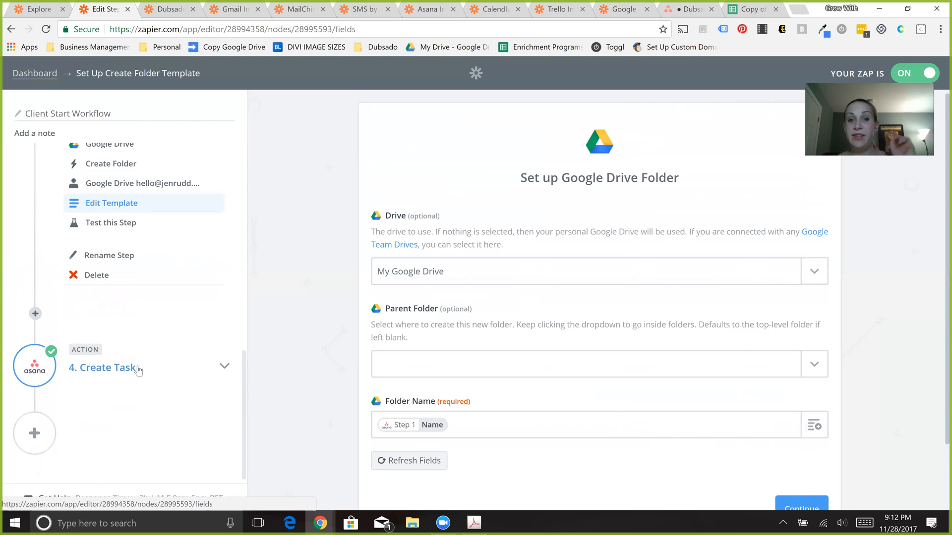
{"action": "left_click", "coordinate": [138, 370]}
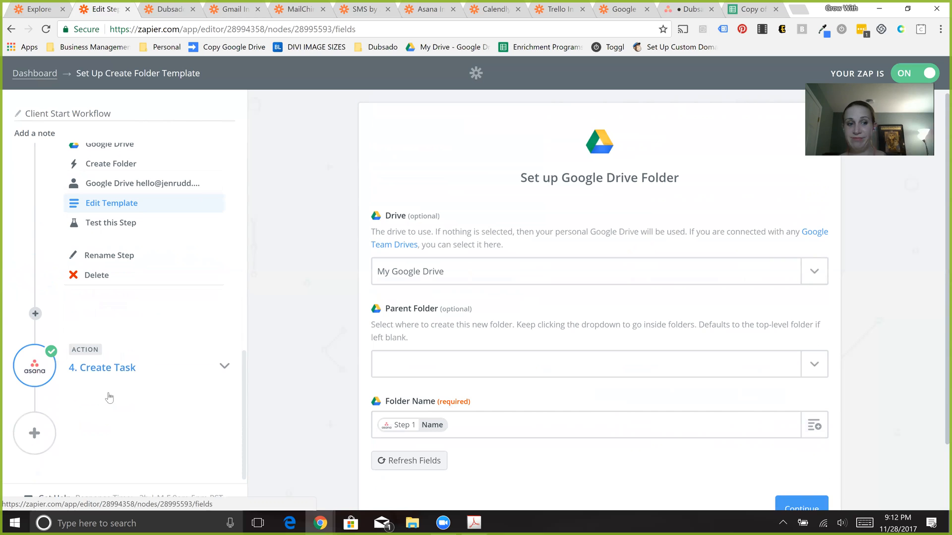
{"action": "left_click", "coordinate": [97, 392]}
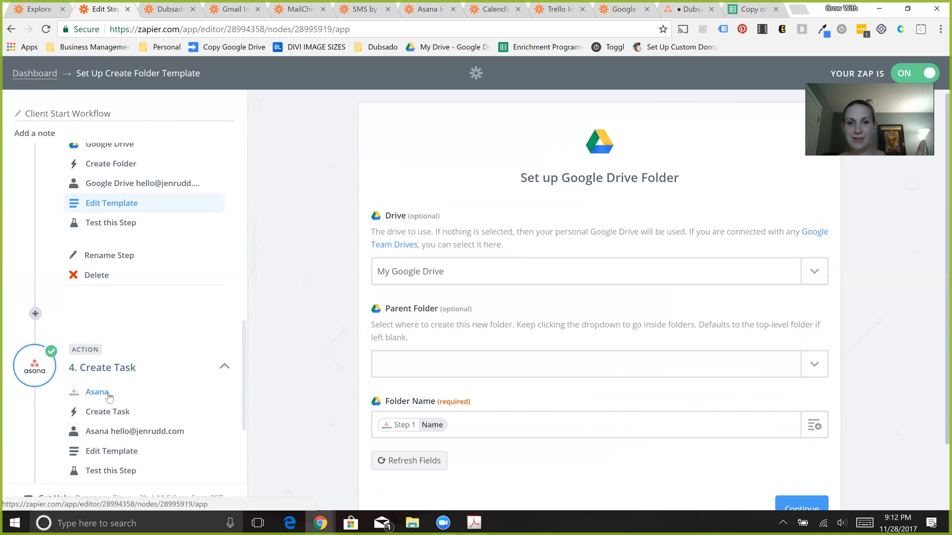
{"action": "left_click", "coordinate": [109, 395]}
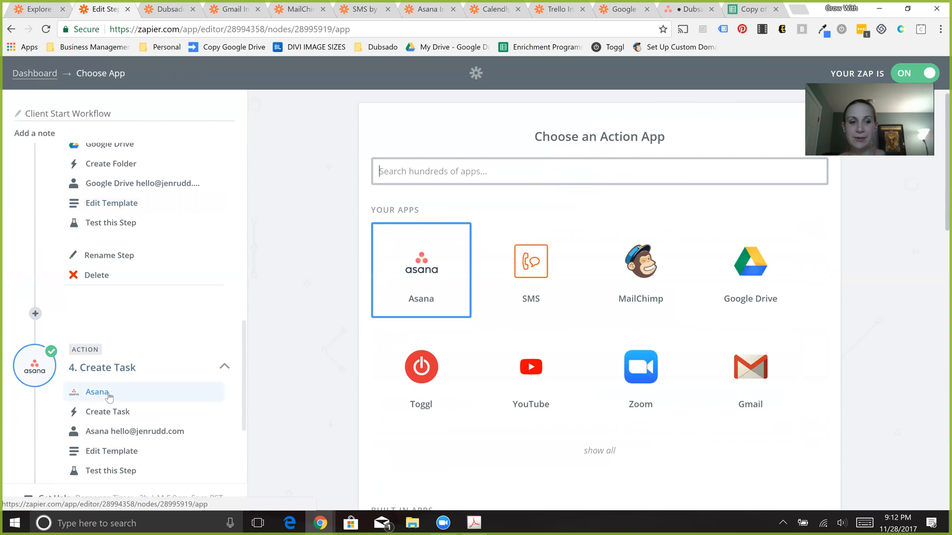
{"action": "left_click", "coordinate": [109, 448]}
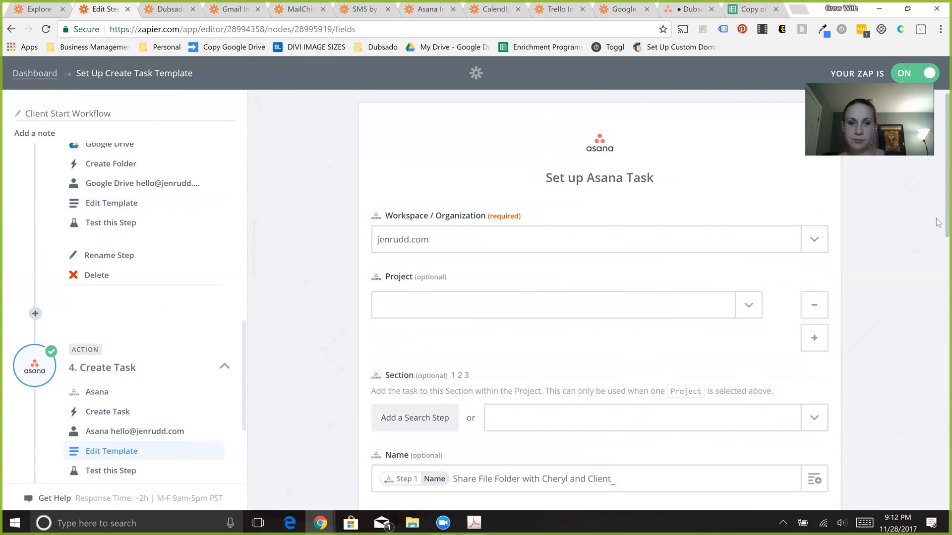
{"action": "scroll", "coordinate": [505, 402], "scroll_direction": "down", "scroll_amount": 2}
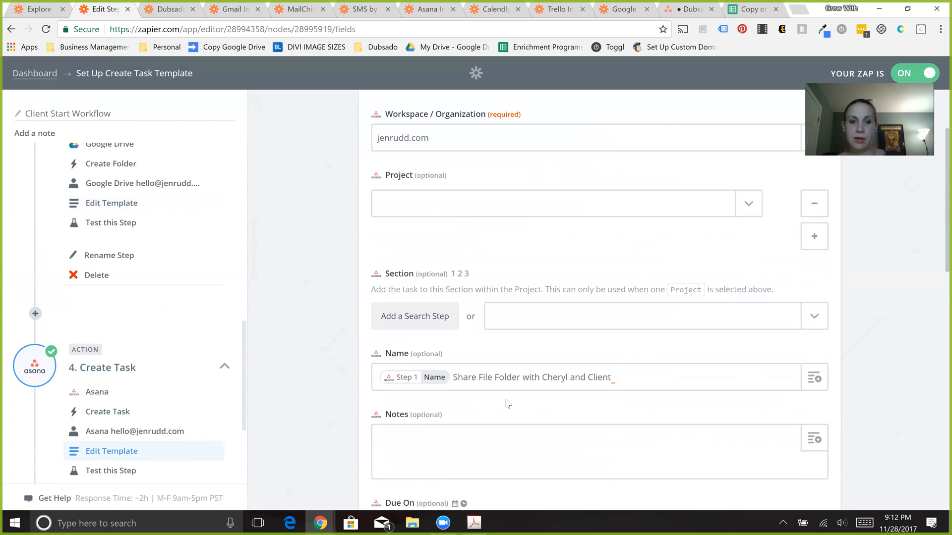
{"action": "scroll", "coordinate": [411, 296], "scroll_direction": "down", "scroll_amount": 2}
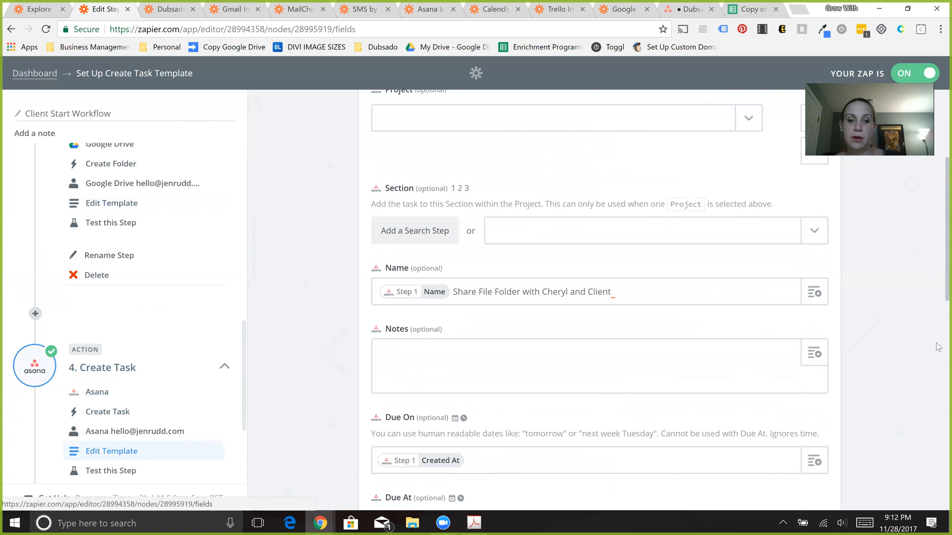
{"action": "scroll", "coordinate": [938, 300], "scroll_direction": "down", "scroll_amount": 4}
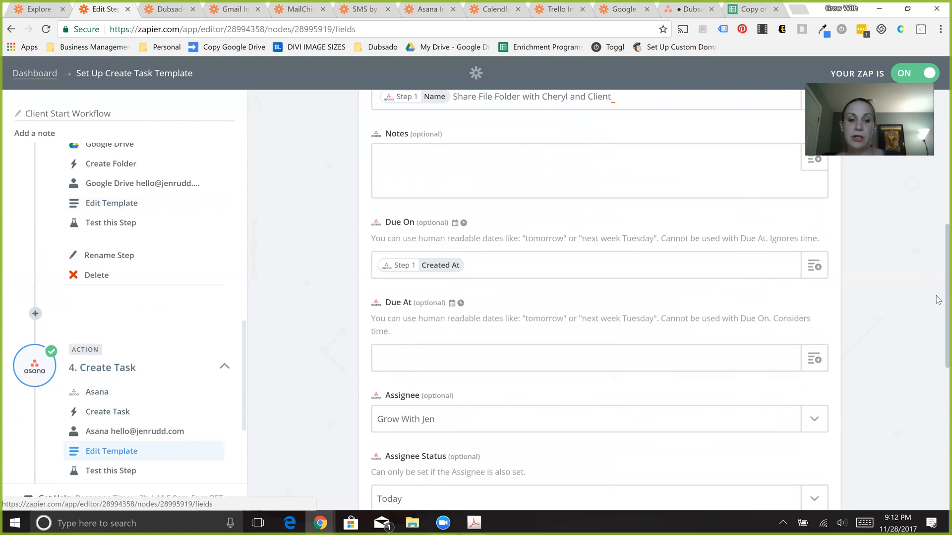
{"action": "scroll", "coordinate": [938, 299], "scroll_direction": "down", "scroll_amount": 4}
{"action": "scroll", "coordinate": [938, 300], "scroll_direction": "up", "scroll_amount": 5}
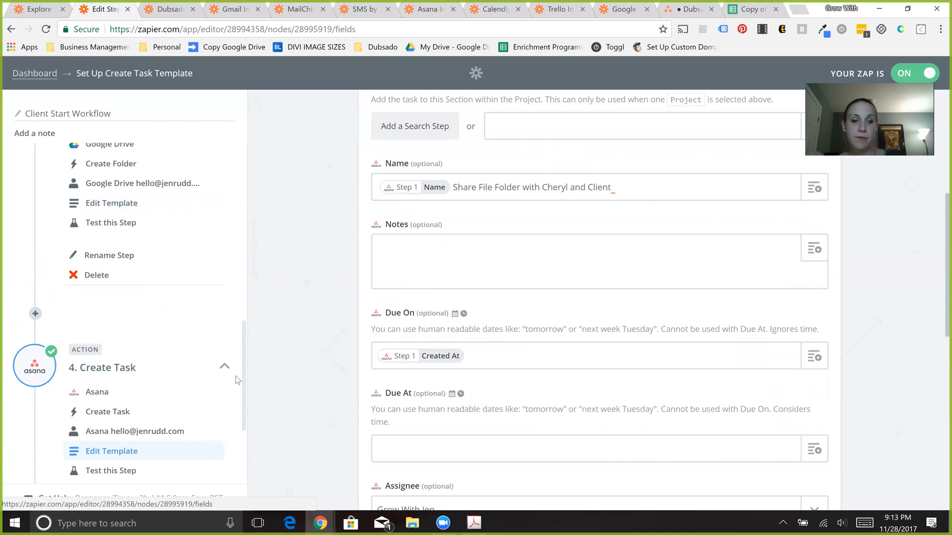
{"action": "scroll", "coordinate": [241, 433], "scroll_direction": "down", "scroll_amount": 3}
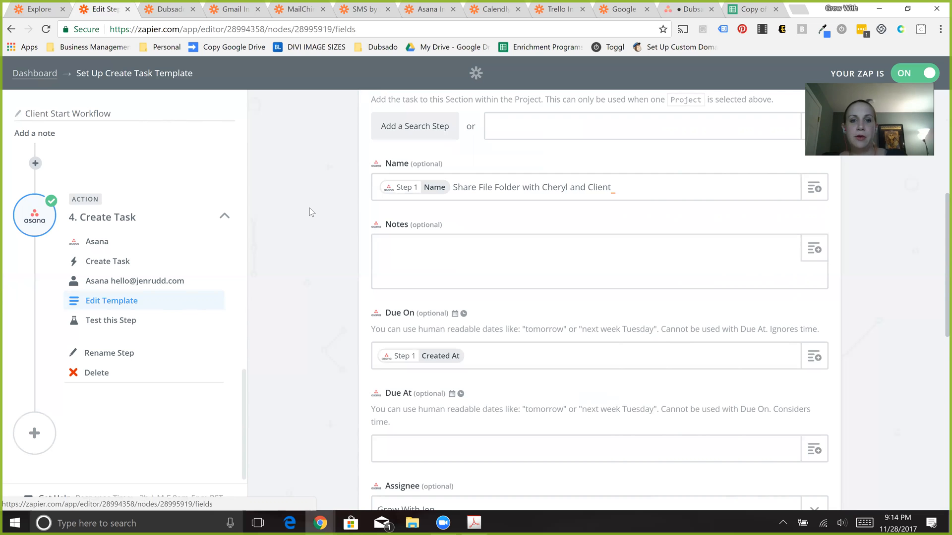
{"action": "scroll", "coordinate": [309, 208], "scroll_direction": "up", "scroll_amount": 6}
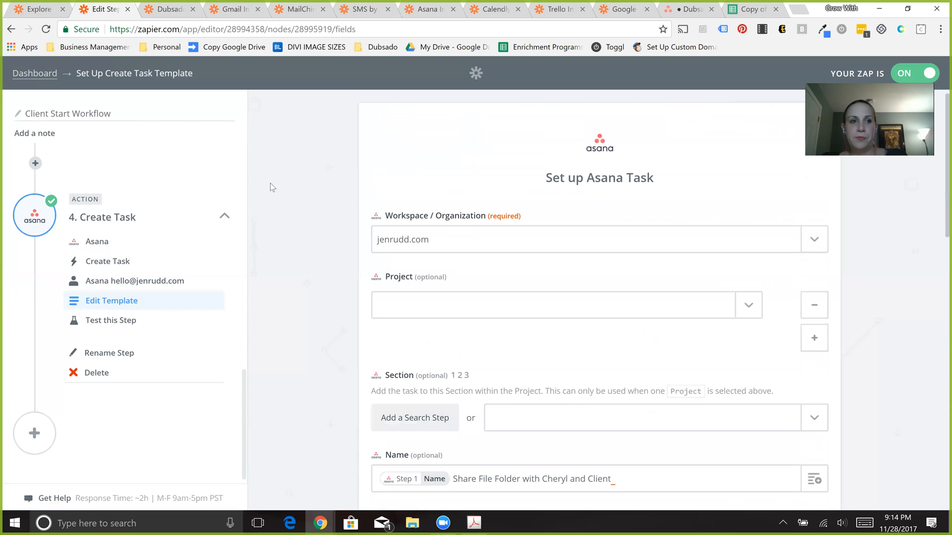
- Leave the Client Start Workflow zap and open the New Client Onboarding zap from the dashboard
{"action": "left_click", "coordinate": [35, 79]}
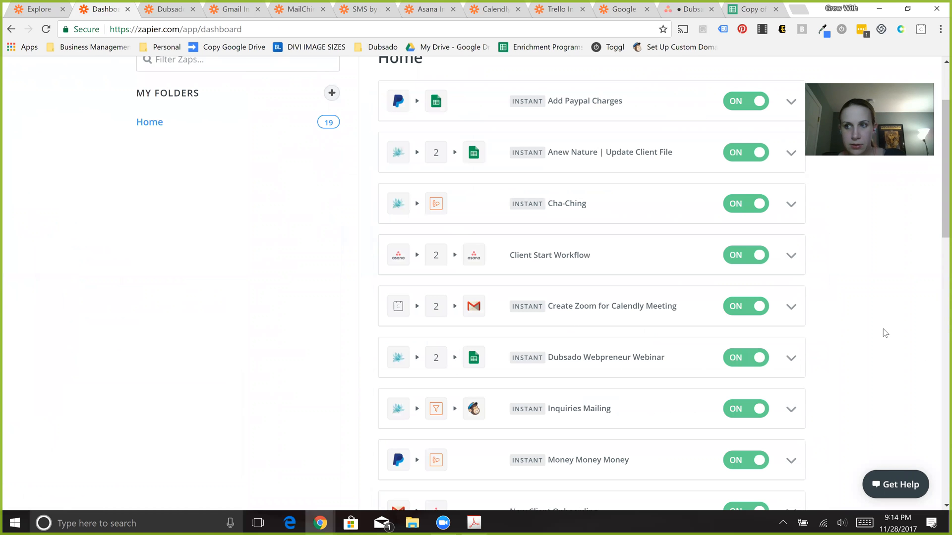
{"action": "scroll", "coordinate": [885, 333], "scroll_direction": "down", "scroll_amount": 3}
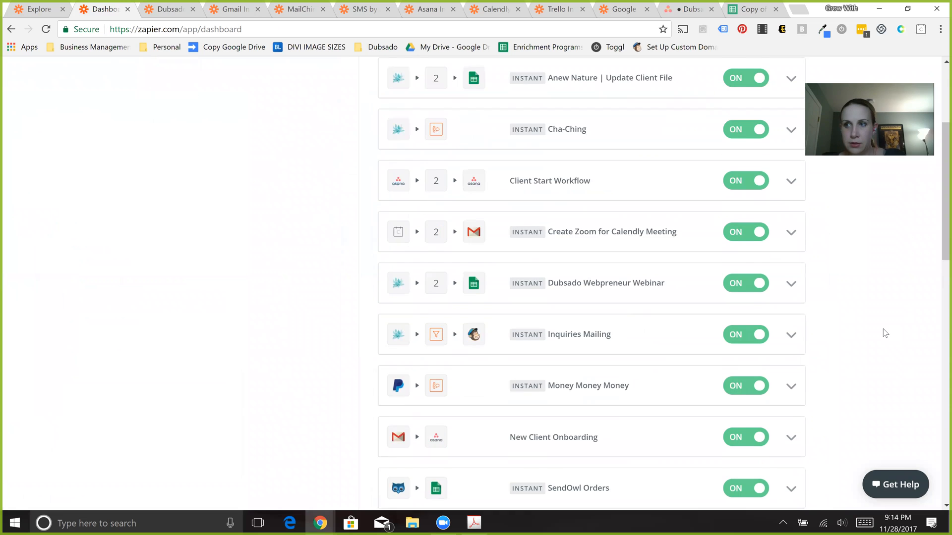
{"action": "scroll", "coordinate": [885, 334], "scroll_direction": "down", "scroll_amount": 1}
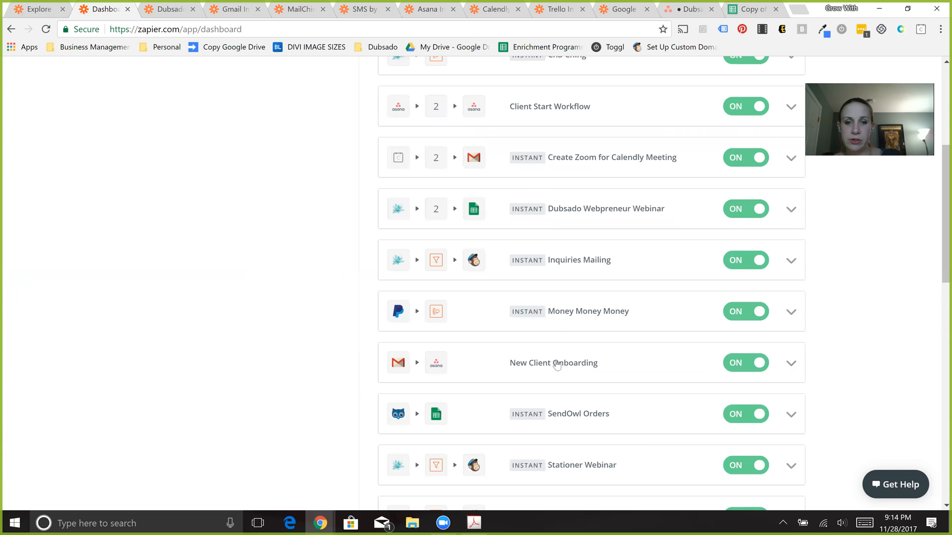
{"action": "left_click", "coordinate": [555, 366]}
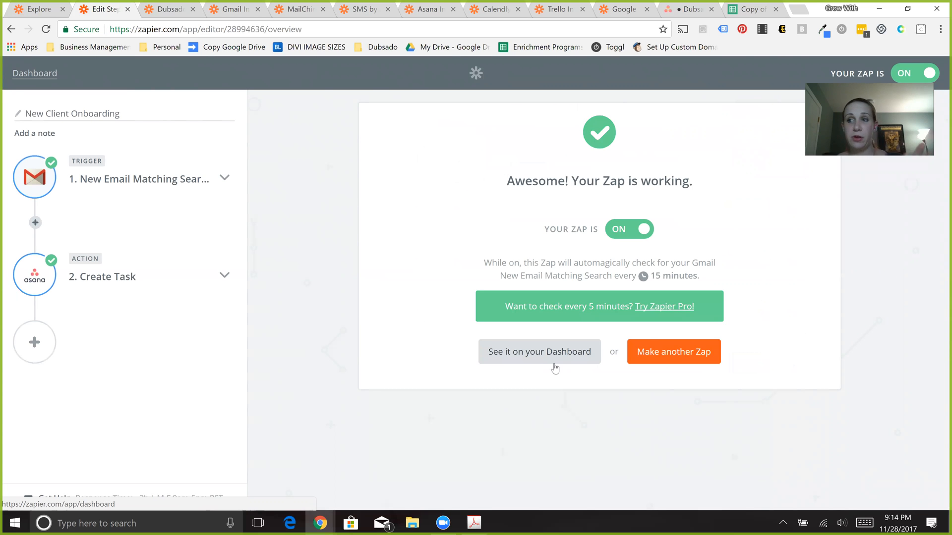
- Go through the New Email Matching Search trigger's setup: the Gmail app, the available trigger choices and the connected account
{"action": "left_click", "coordinate": [152, 185]}
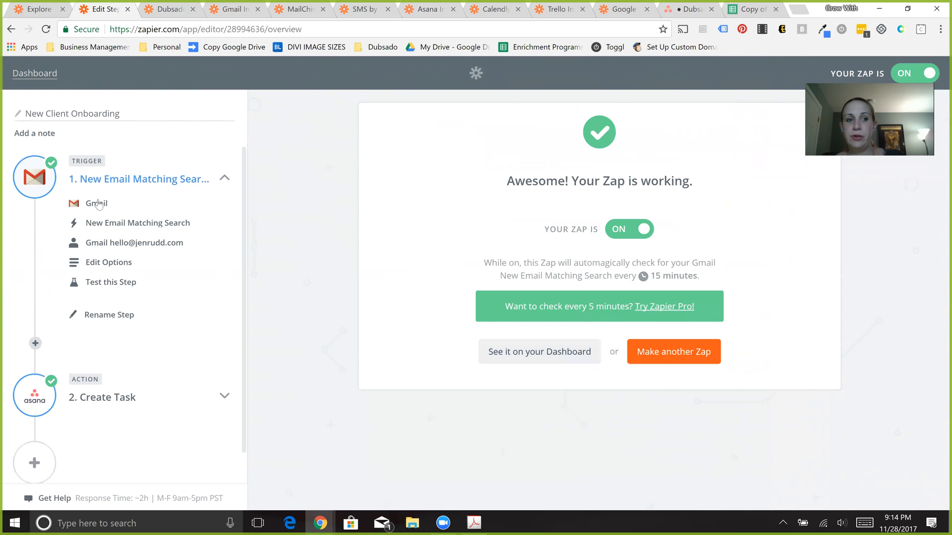
{"action": "left_click", "coordinate": [98, 204]}
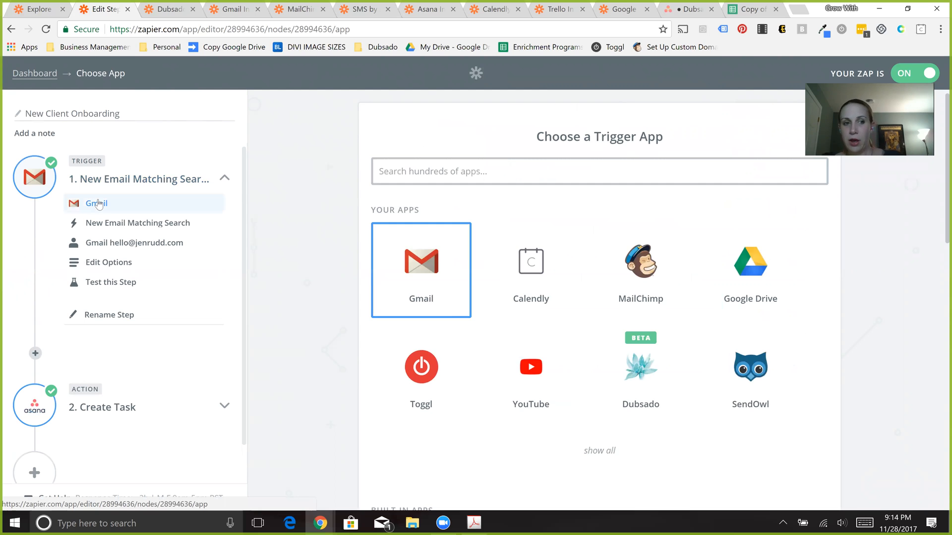
{"action": "left_click", "coordinate": [447, 303]}
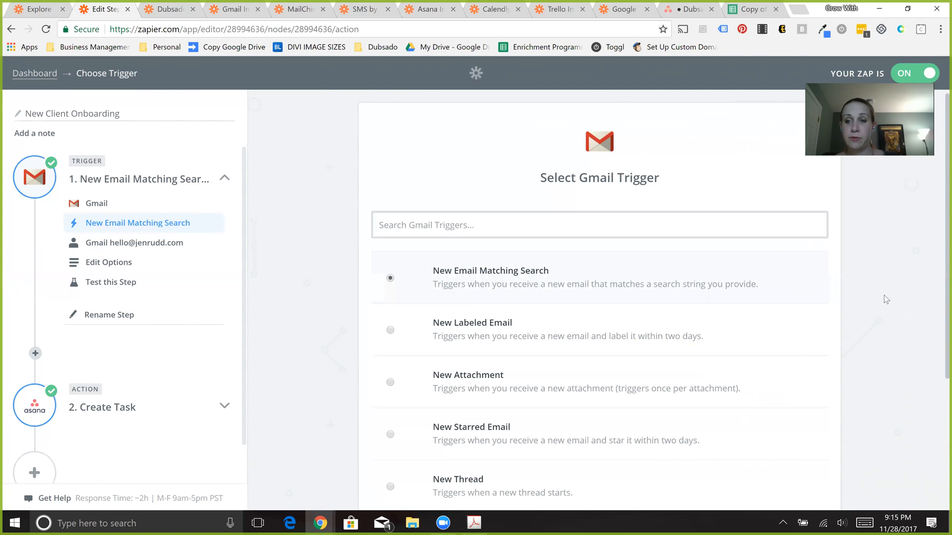
{"action": "triple_click", "coordinate": [939, 341]}
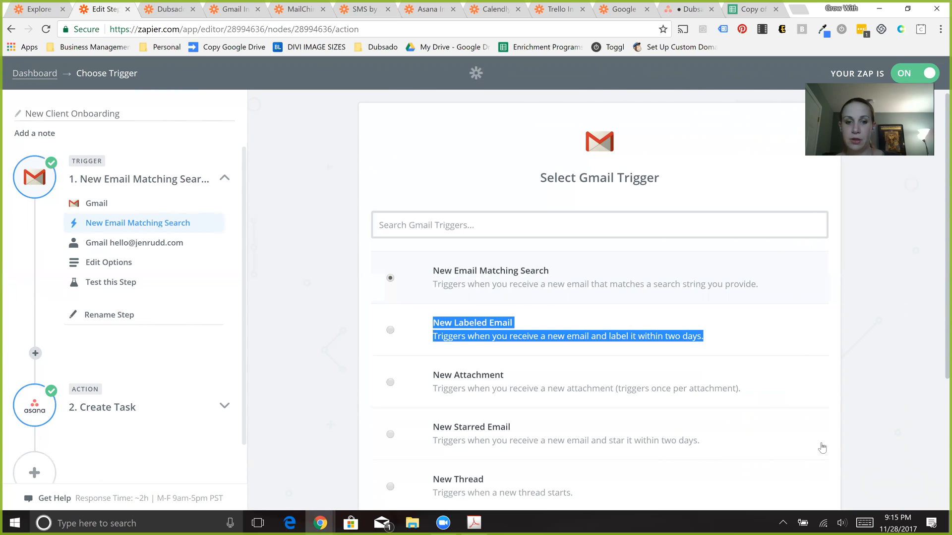
{"action": "scroll", "coordinate": [822, 448], "scroll_direction": "down", "scroll_amount": 4}
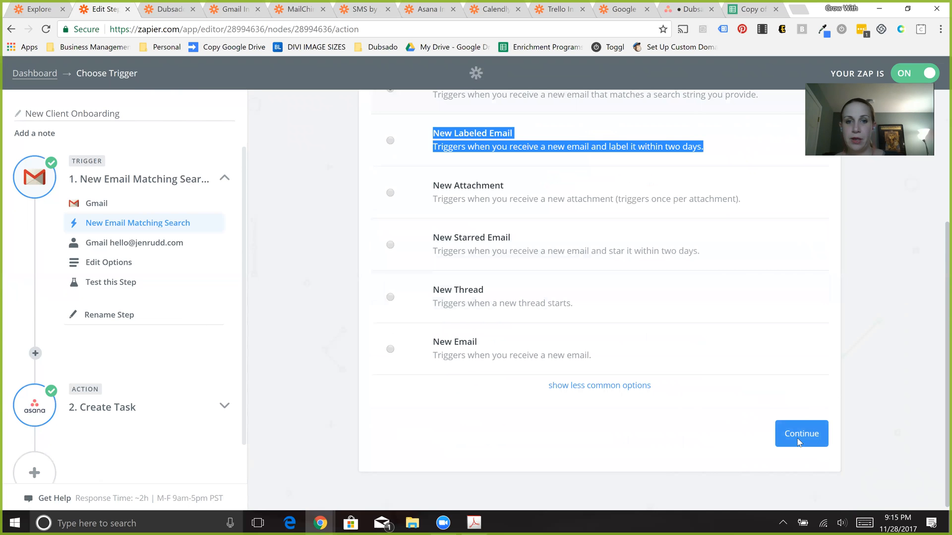
{"action": "left_click", "coordinate": [799, 442]}
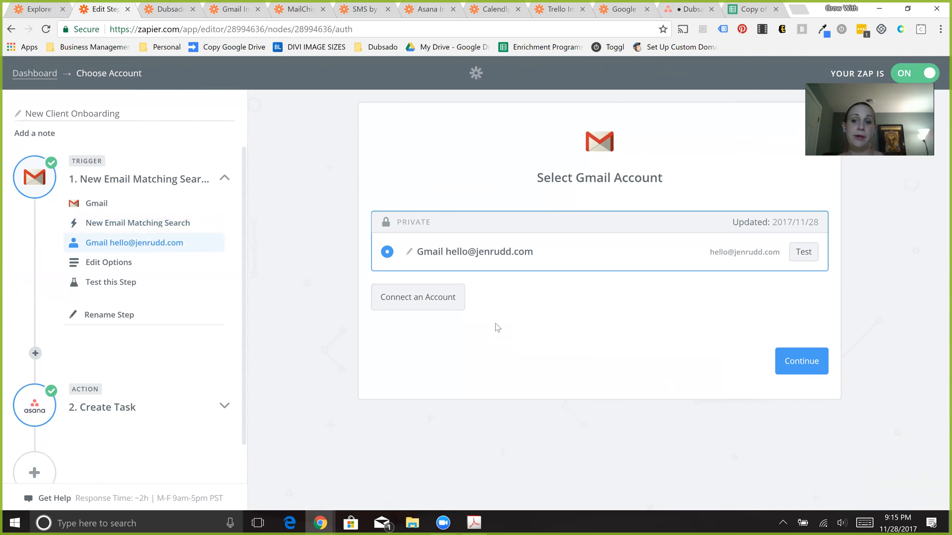
{"action": "left_click", "coordinate": [798, 365]}
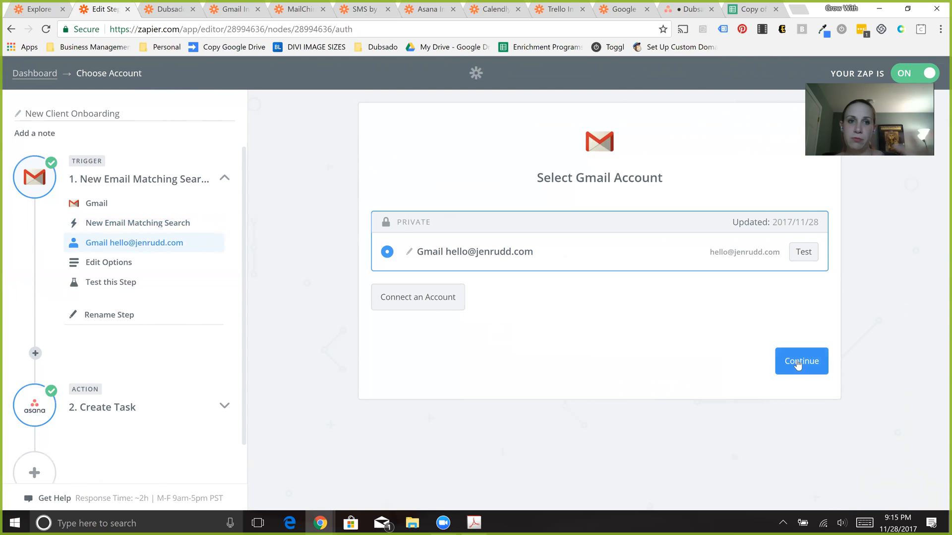
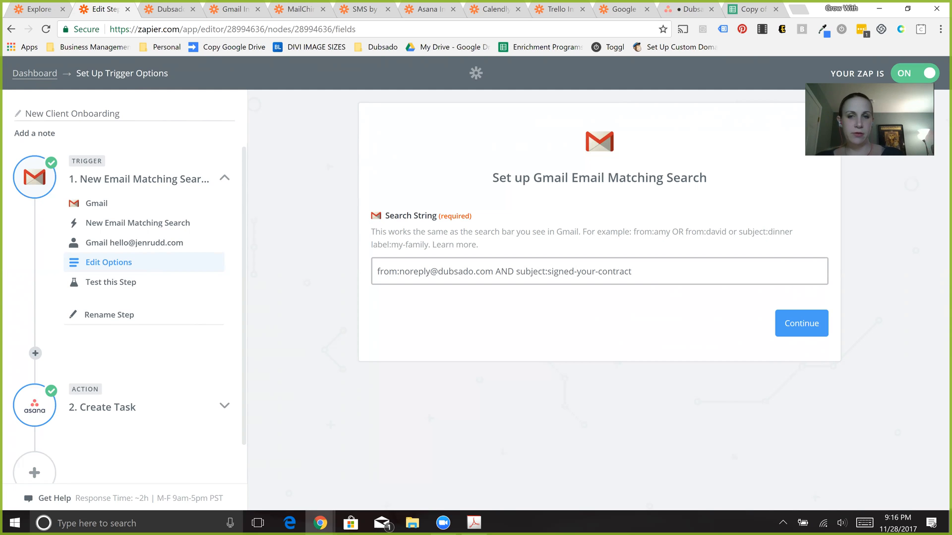
- Review the Gmail trigger's search string and test page, and go through the Create Task action's Asana app choice
{"action": "left_click", "coordinate": [782, 334]}
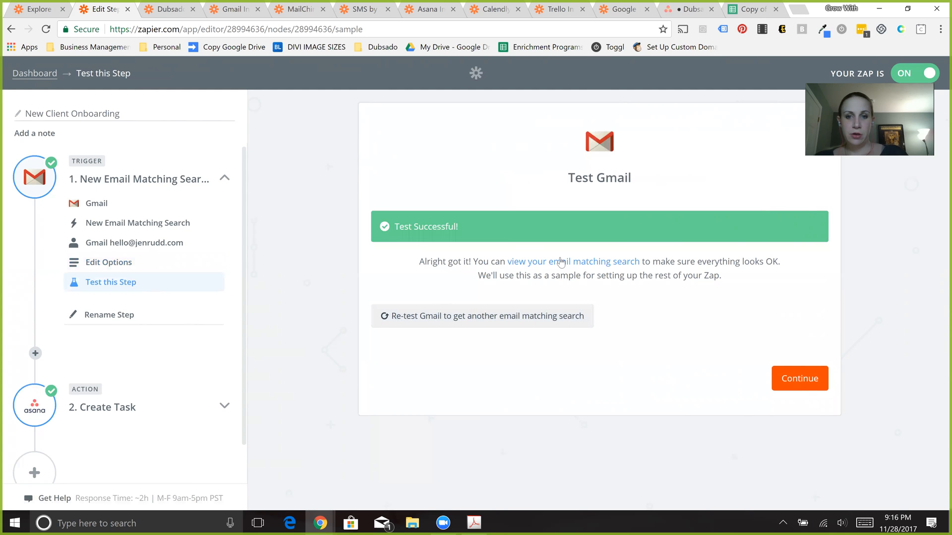
{"action": "left_click", "coordinate": [111, 413]}
{"action": "left_click", "coordinate": [94, 393]}
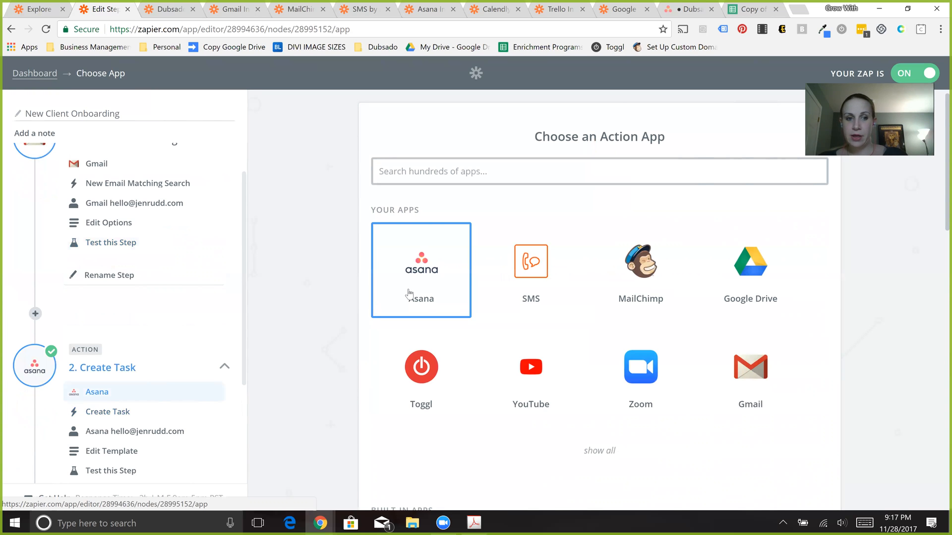
{"action": "left_click", "coordinate": [415, 282]}
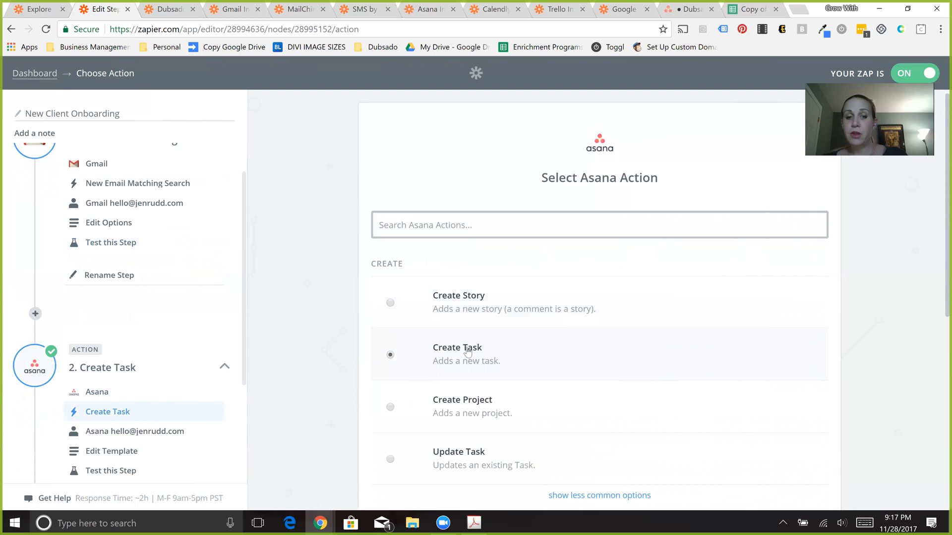
- Look over the available Asana actions, keep Create Task selected, and continue past the connected Asana account to the task template
{"action": "double_click", "coordinate": [936, 289]}
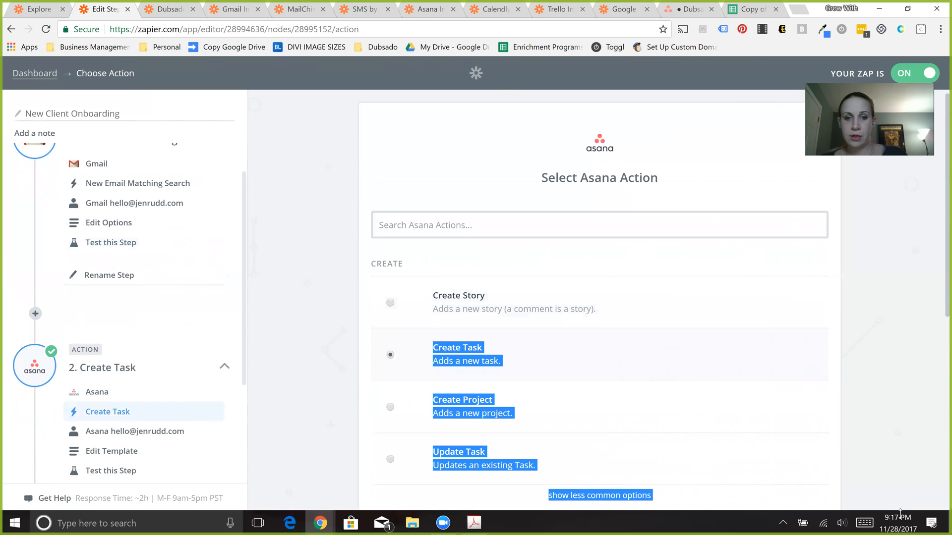
{"action": "scroll", "coordinate": [847, 404], "scroll_direction": "down", "scroll_amount": 4}
{"action": "scroll", "coordinate": [848, 404], "scroll_direction": "up", "scroll_amount": 4}
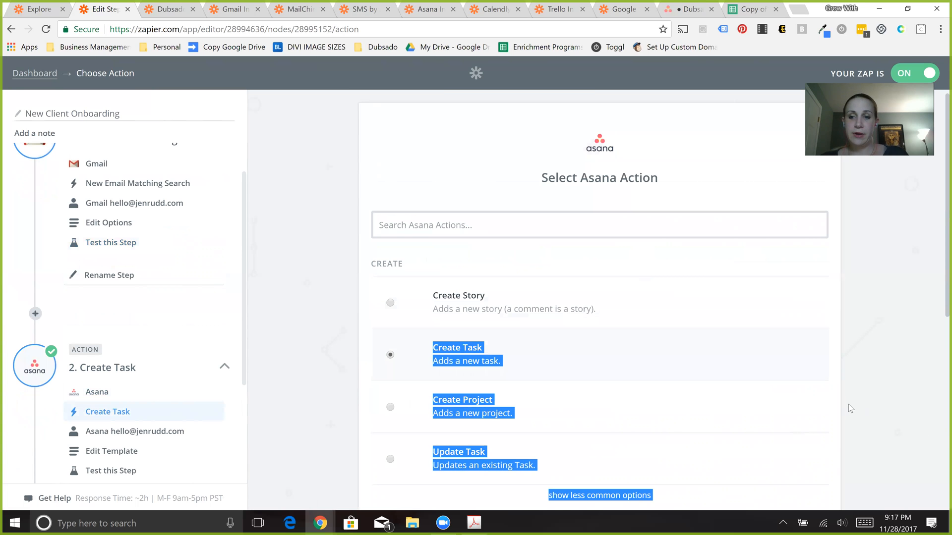
{"action": "left_click", "coordinate": [848, 403]}
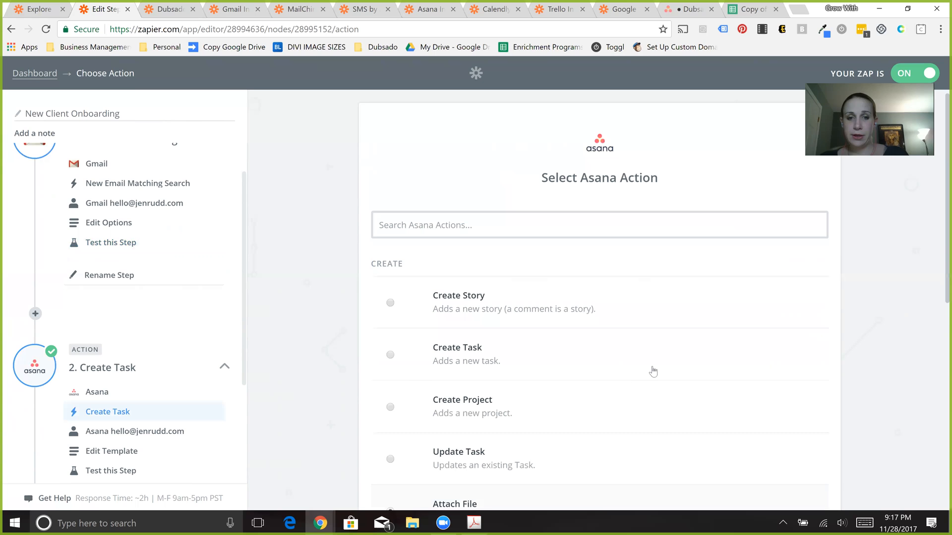
{"action": "left_click", "coordinate": [476, 361]}
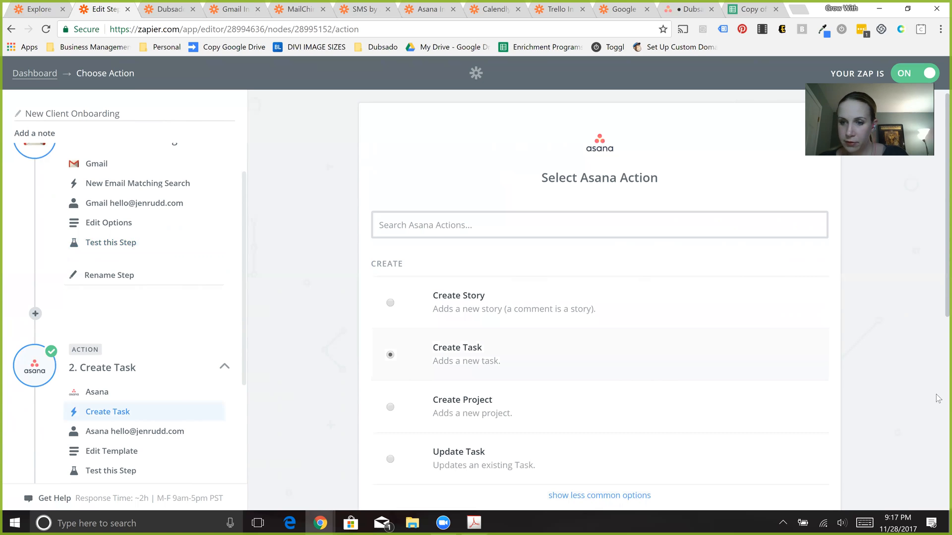
{"action": "scroll", "coordinate": [937, 399], "scroll_direction": "down", "scroll_amount": 7}
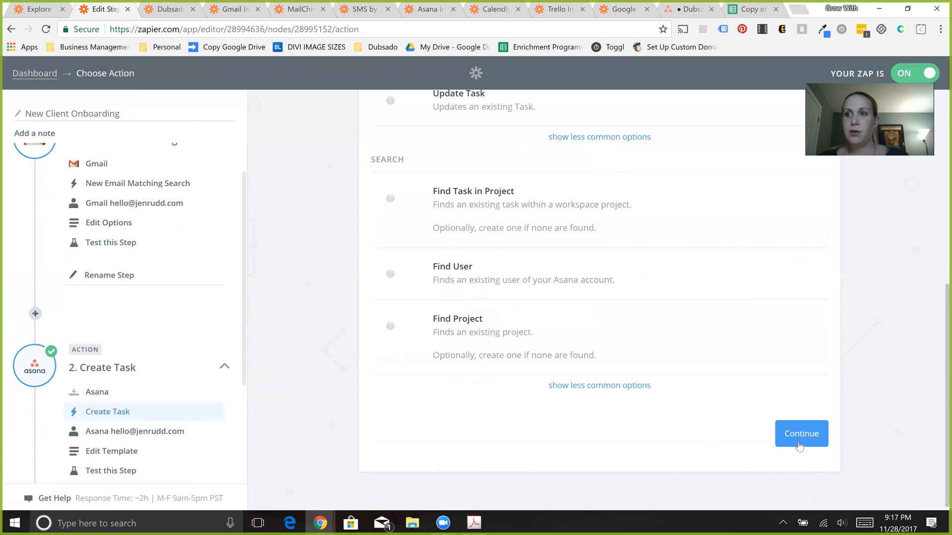
{"action": "left_click", "coordinate": [799, 444]}
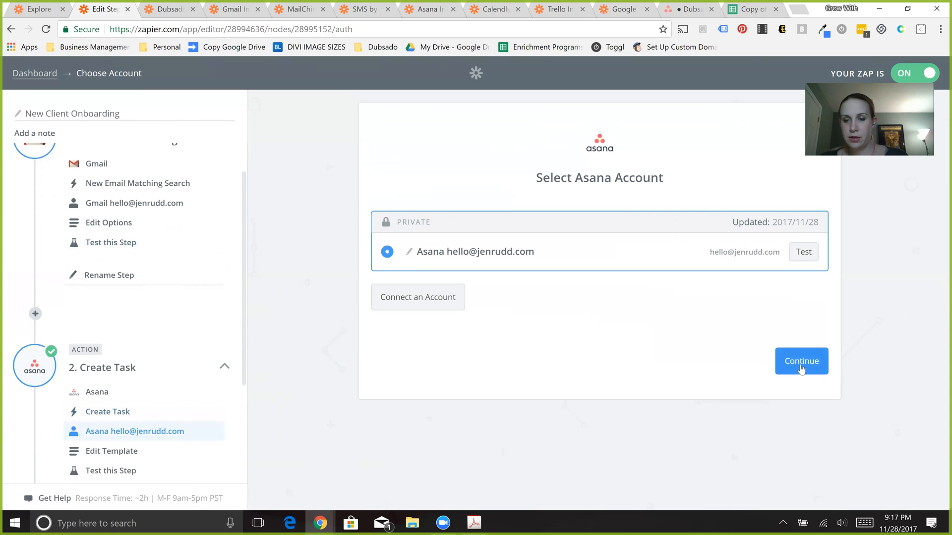
{"action": "left_click", "coordinate": [801, 369]}
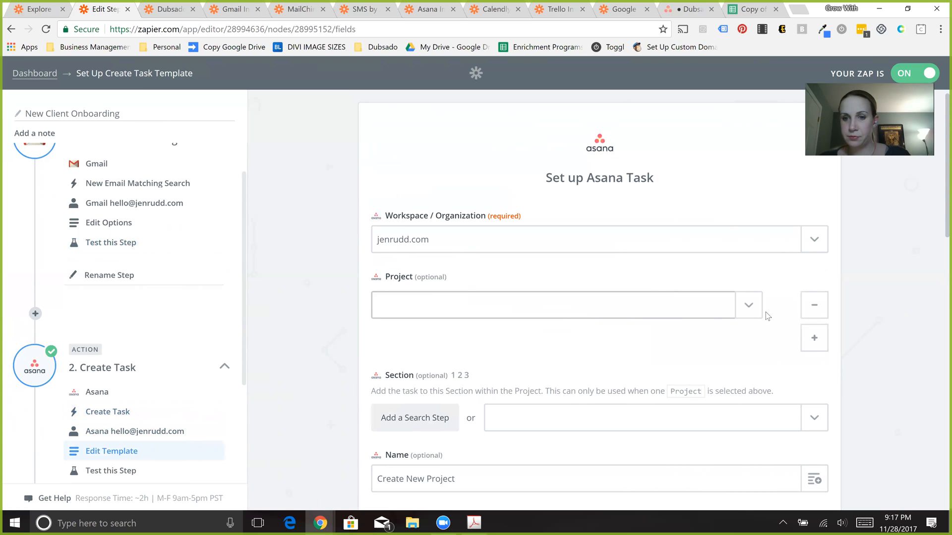
- Look through the Project choices in the Asana task template without picking one
{"action": "left_click", "coordinate": [524, 308]}
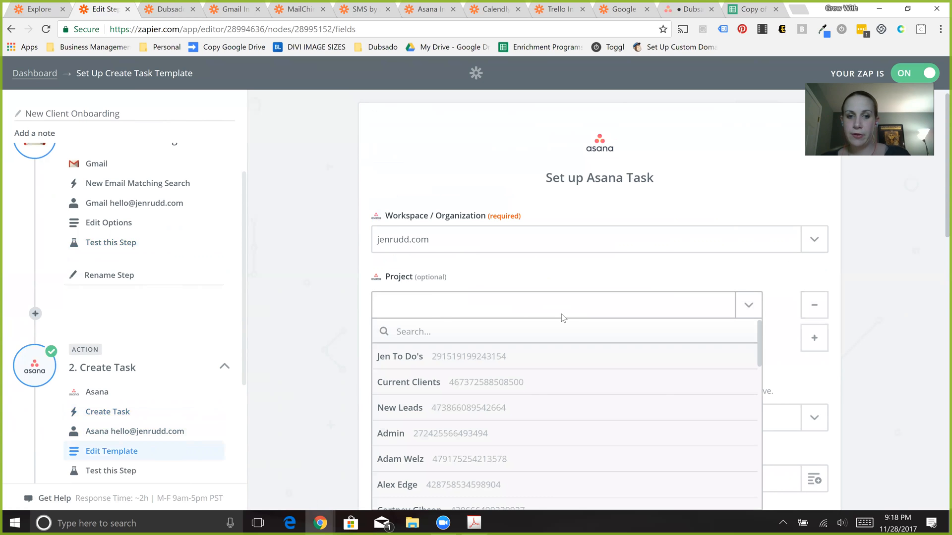
{"action": "left_click", "coordinate": [882, 315]}
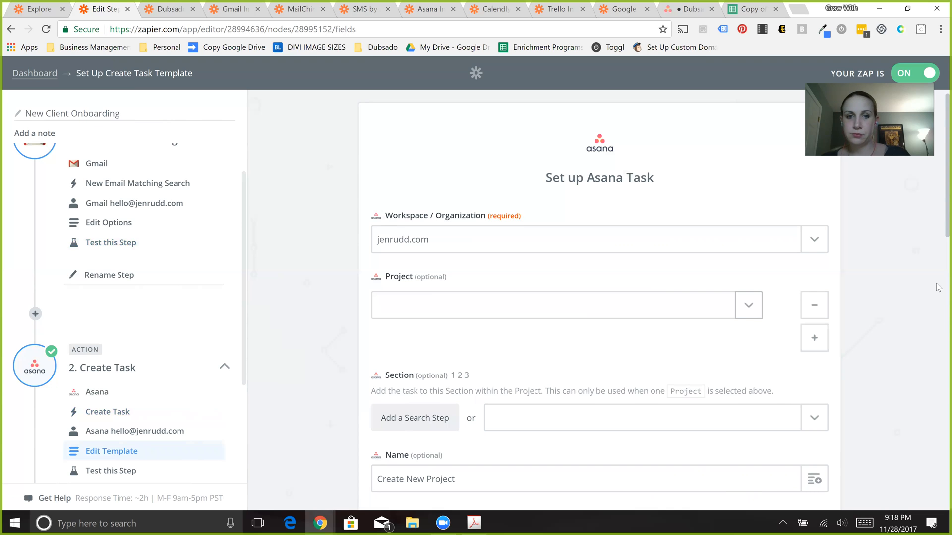
{"action": "scroll", "coordinate": [938, 288], "scroll_direction": "down", "scroll_amount": 4}
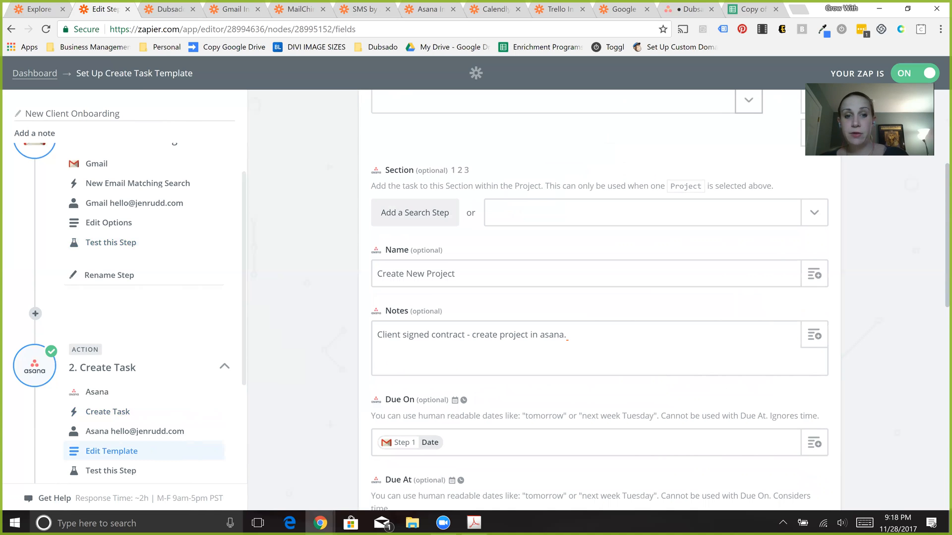
- Try adding a hyphen after the task name Create New Project, view the email fields available to insert, and remove the hyphen
{"action": "left_click", "coordinate": [633, 267]}
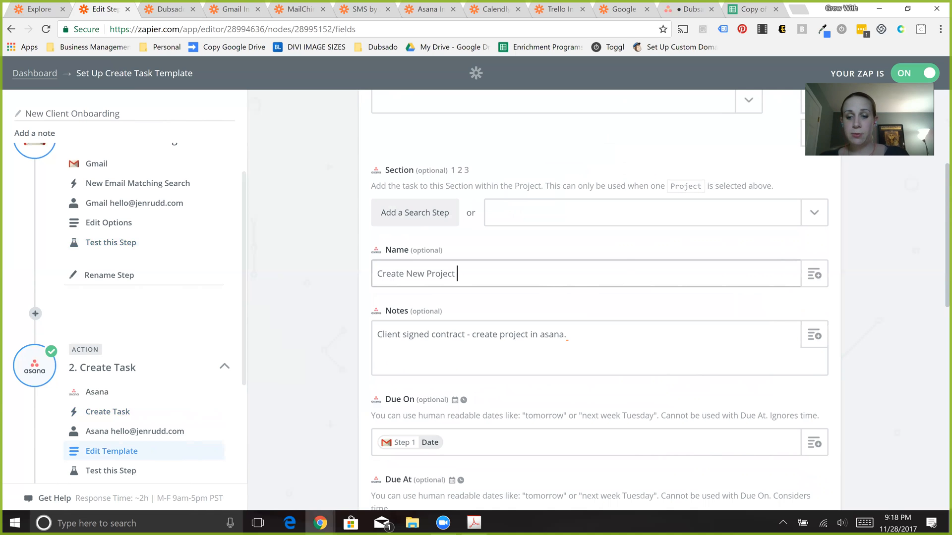
{"action": "type", "text": "-"}
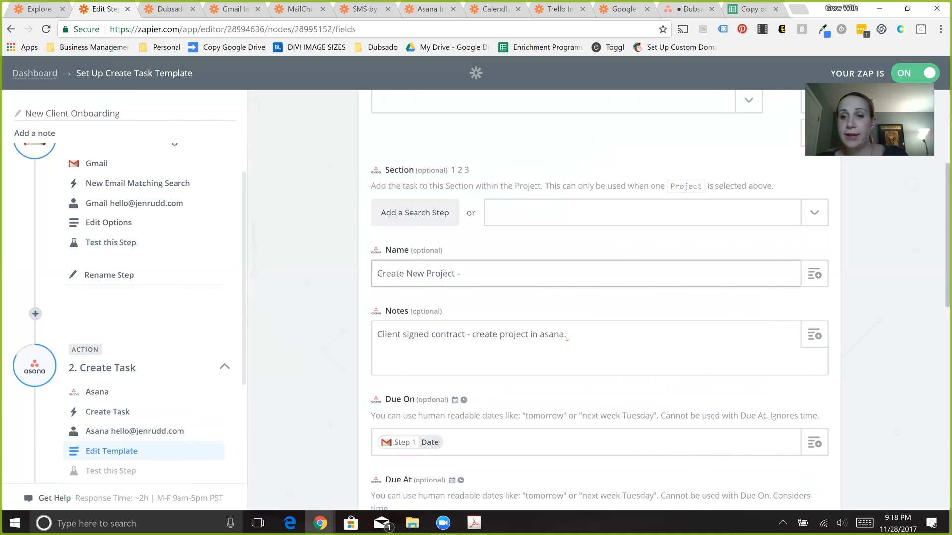
{"action": "left_click", "coordinate": [814, 274]}
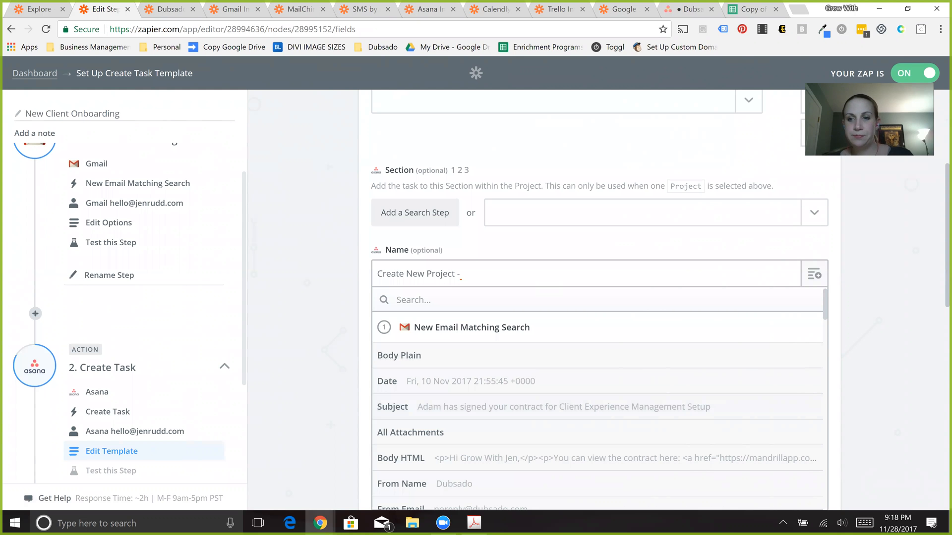
{"action": "left_click", "coordinate": [896, 252]}
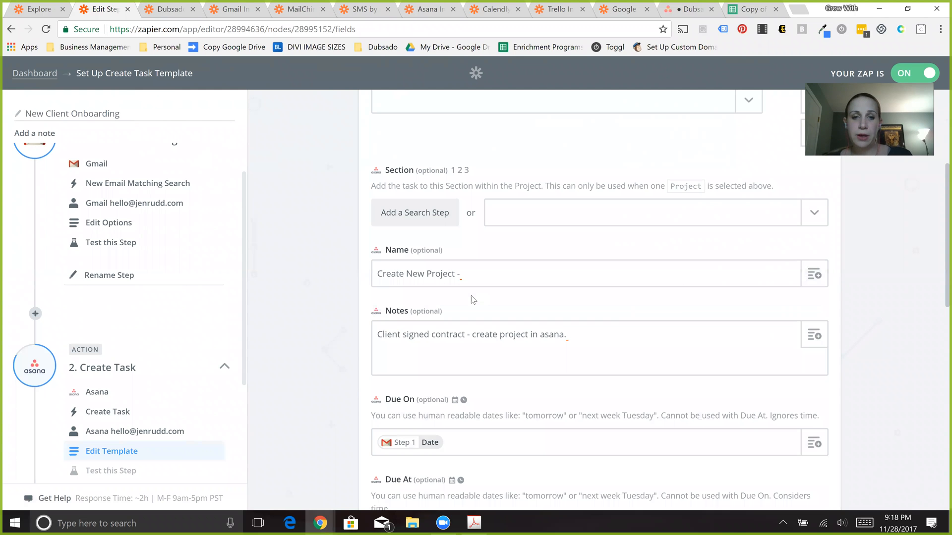
{"action": "left_click", "coordinate": [471, 274]}
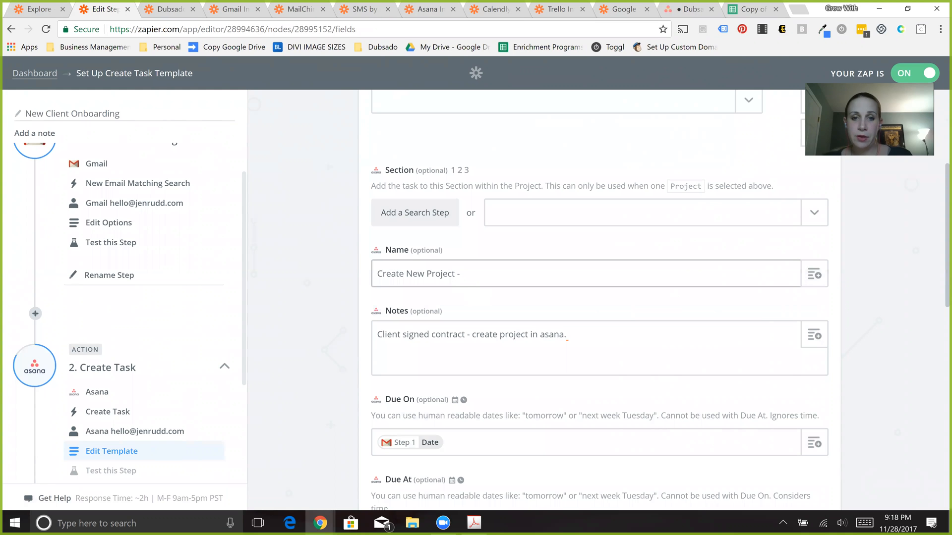
{"action": "key", "text": "BackSpace"}
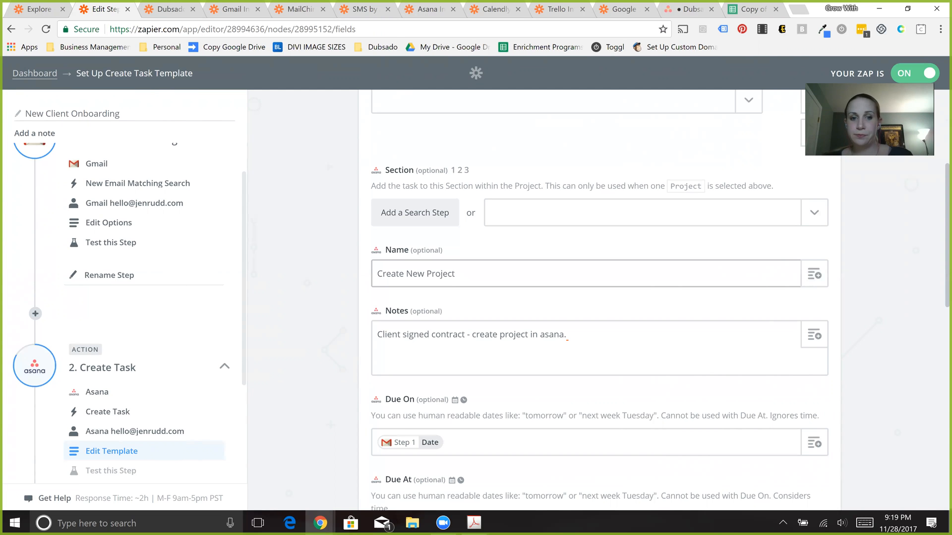
- Review the Notes text of the Asana task template
{"action": "left_click", "coordinate": [602, 357]}
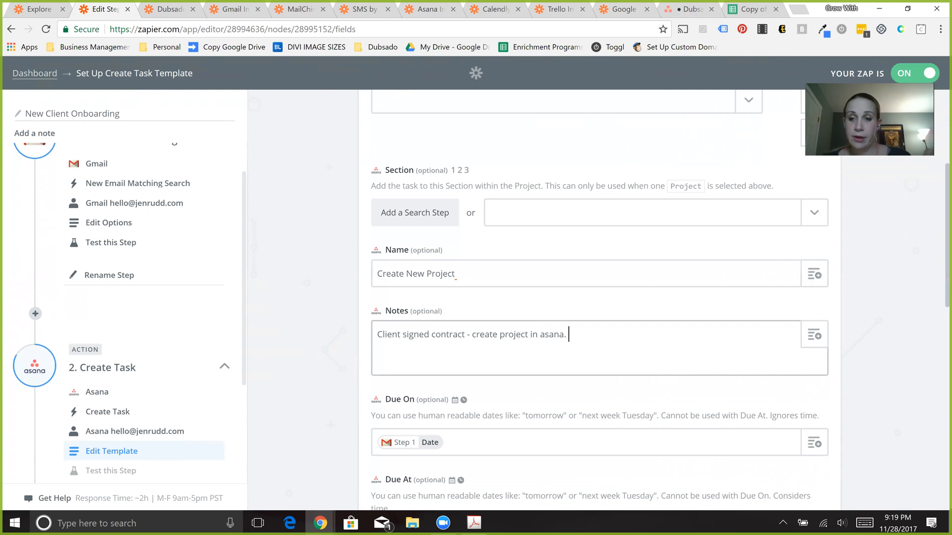
{"action": "left_click", "coordinate": [894, 305]}
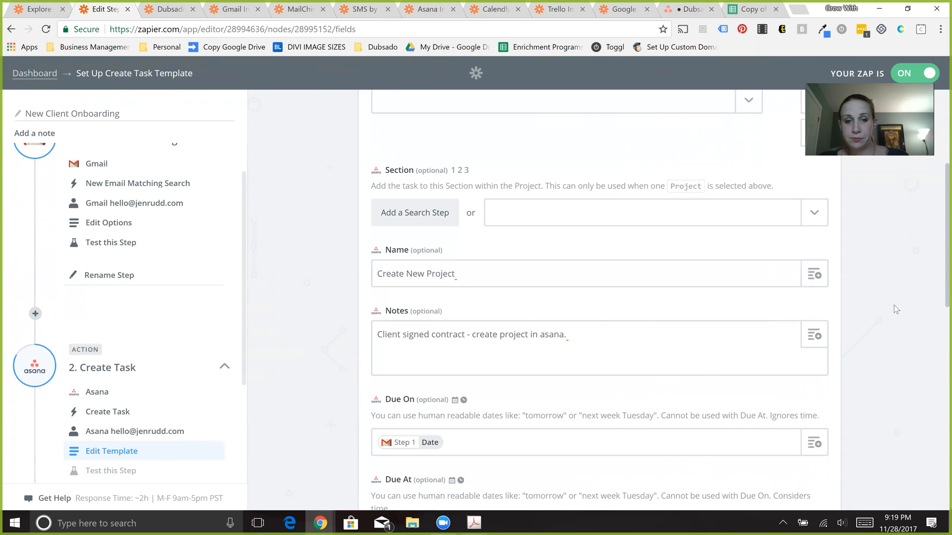
{"action": "scroll", "coordinate": [894, 305], "scroll_direction": "down", "scroll_amount": 1}
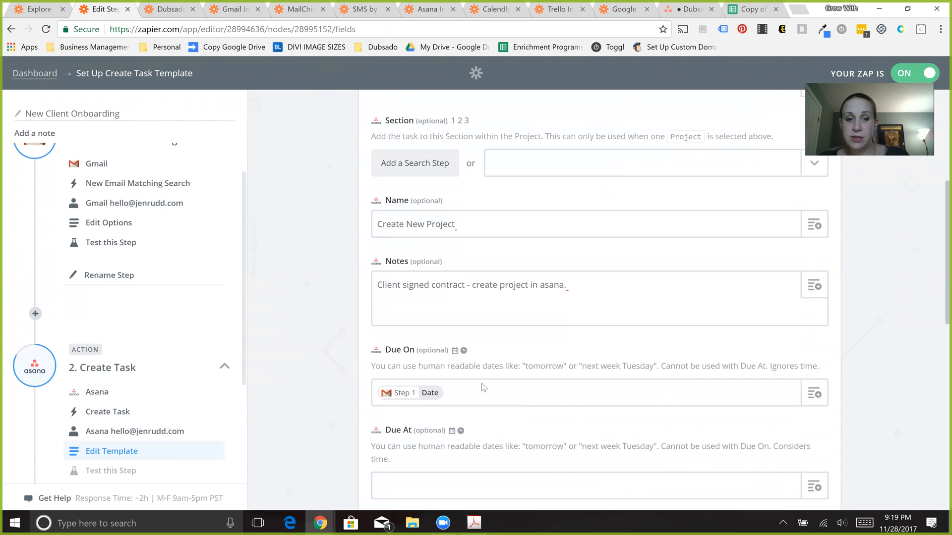
- Try inserting the trigger email's Date into the Due On field a second time, and remove the duplicate
{"action": "left_click", "coordinate": [813, 395]}
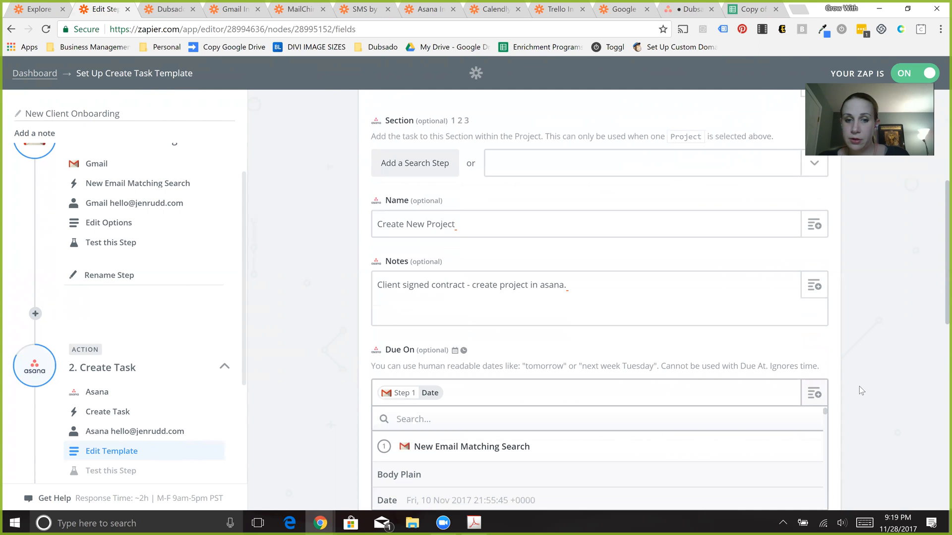
{"action": "scroll", "coordinate": [430, 260], "scroll_direction": "down", "scroll_amount": 5}
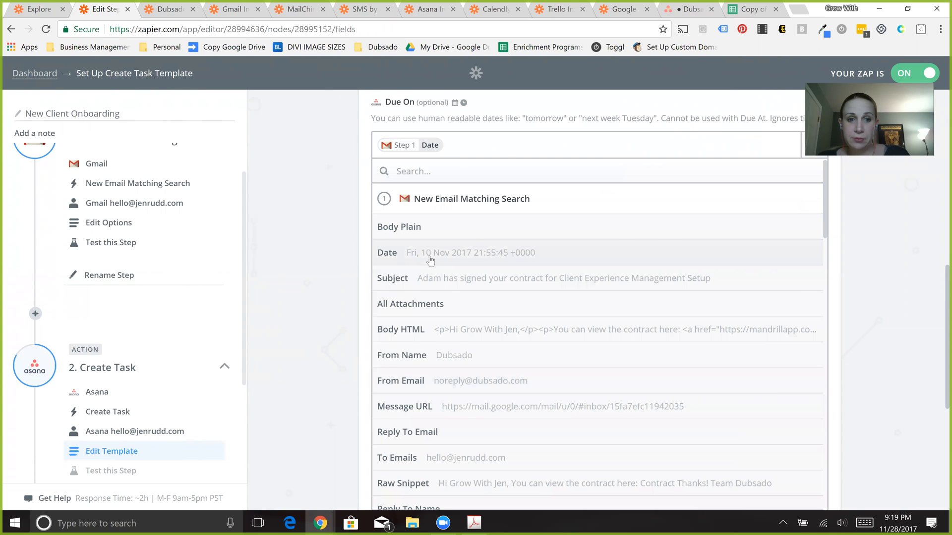
{"action": "left_click", "coordinate": [429, 254]}
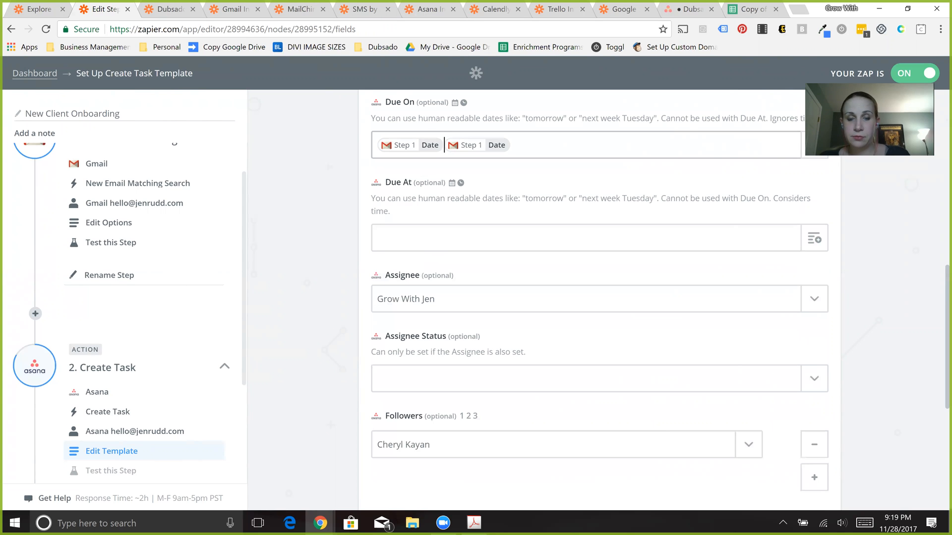
{"action": "key", "text": "BackSpace"}
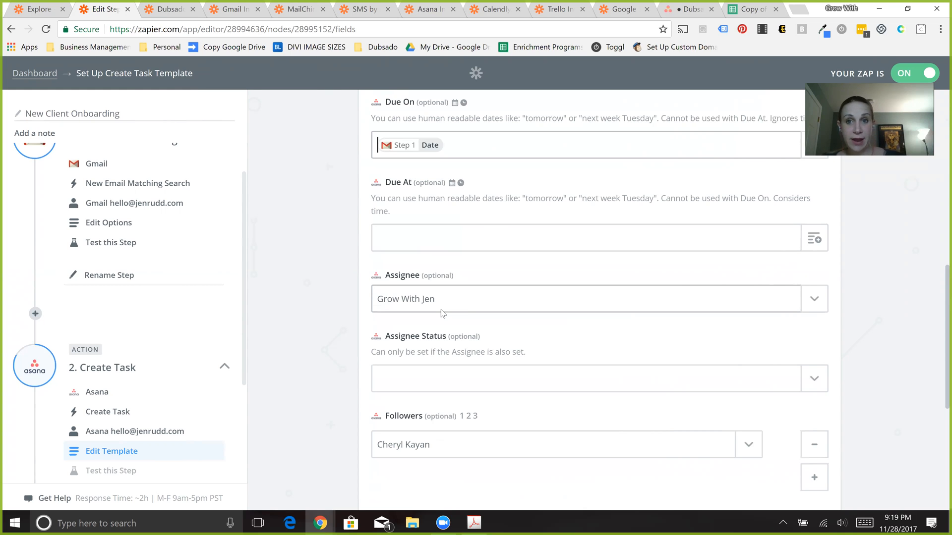
- Review the task template's Assignee Status choices, Followers and Tag choices without changing any of them
{"action": "left_click", "coordinate": [582, 372]}
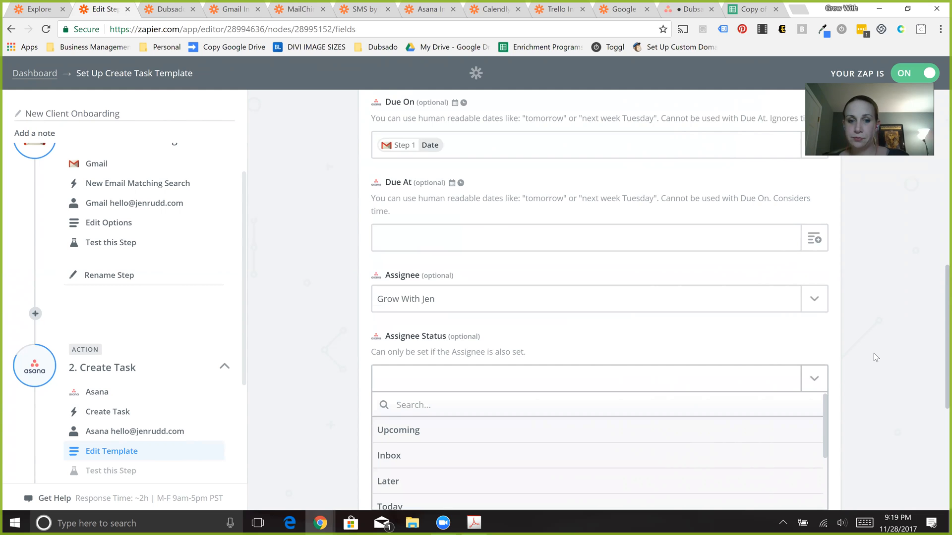
{"action": "left_click", "coordinate": [328, 344]}
{"action": "scroll", "coordinate": [328, 344], "scroll_direction": "down", "scroll_amount": 4}
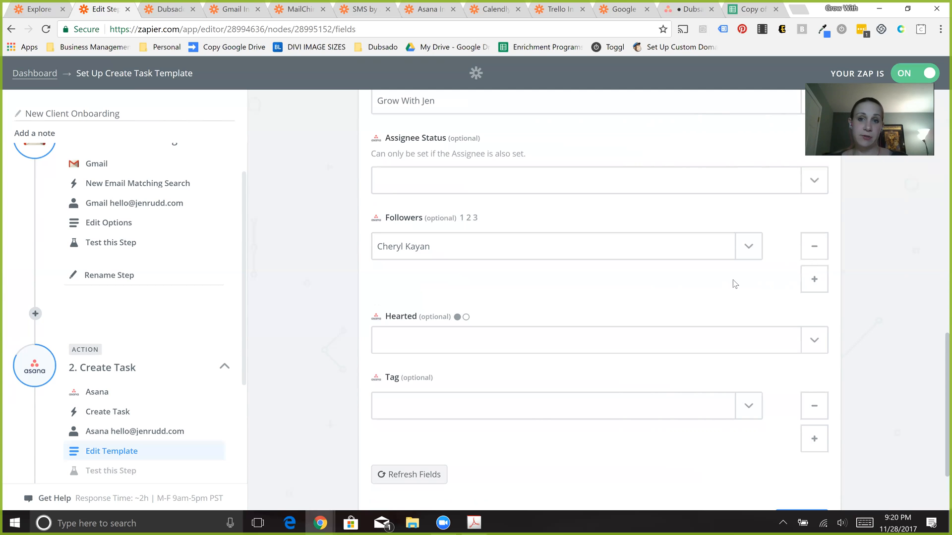
{"action": "left_click", "coordinate": [746, 406]}
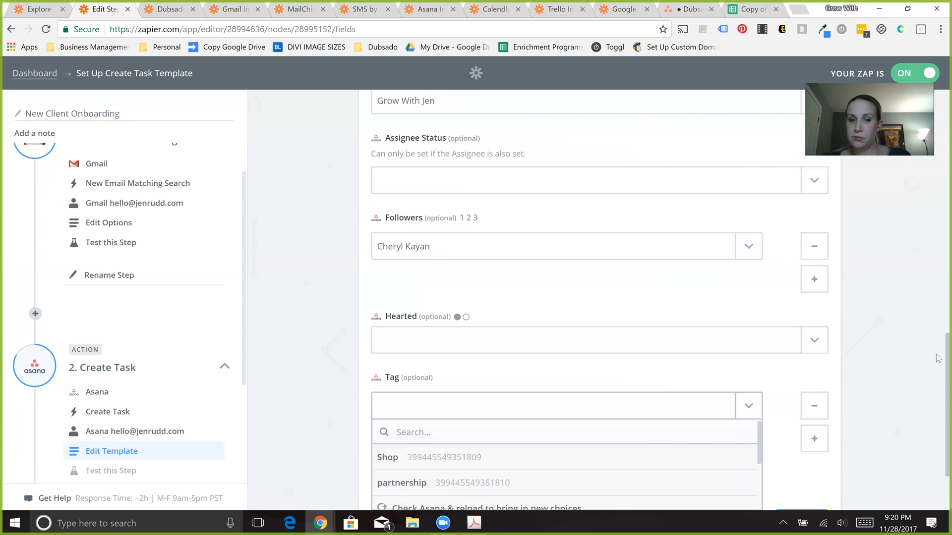
{"action": "scroll", "coordinate": [938, 408], "scroll_direction": "down", "scroll_amount": 2}
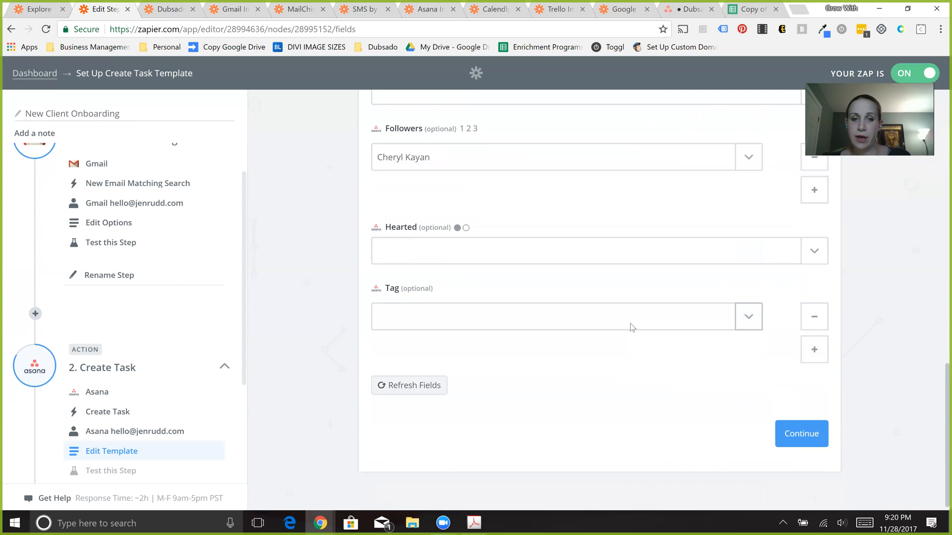
{"action": "left_click", "coordinate": [749, 316]}
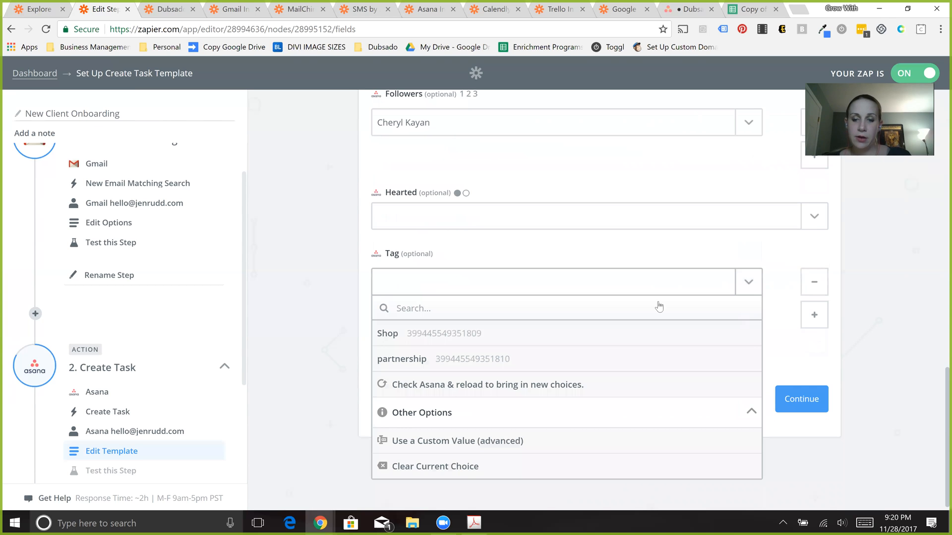
{"action": "left_click", "coordinate": [801, 436]}
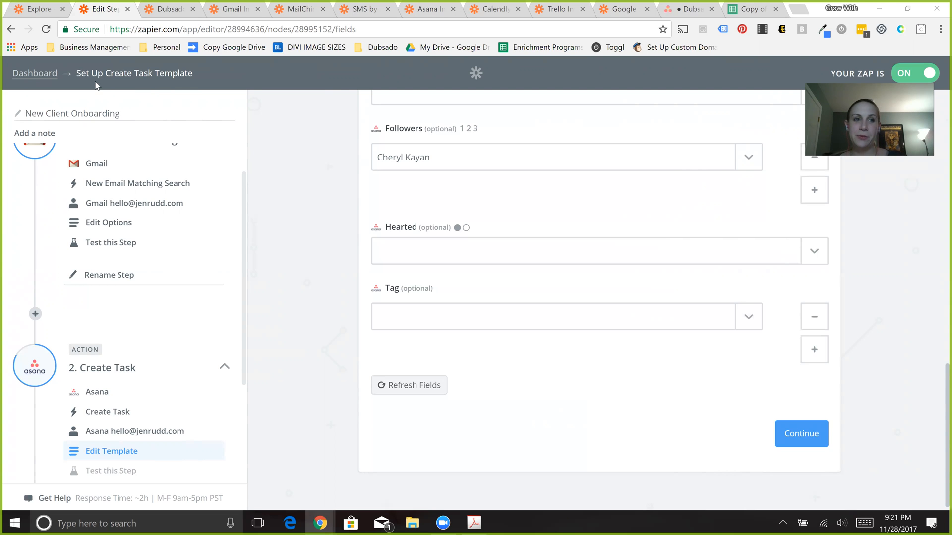
- Return to the dashboard, open the Money Money Money zap and expand its PayPal Successful Sale trigger
{"action": "left_click", "coordinate": [41, 74]}
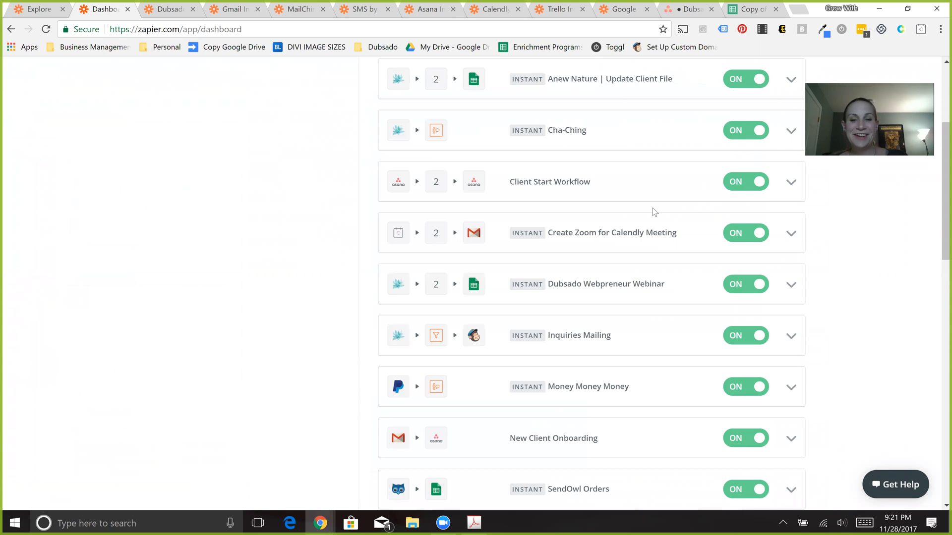
{"action": "left_click", "coordinate": [583, 394]}
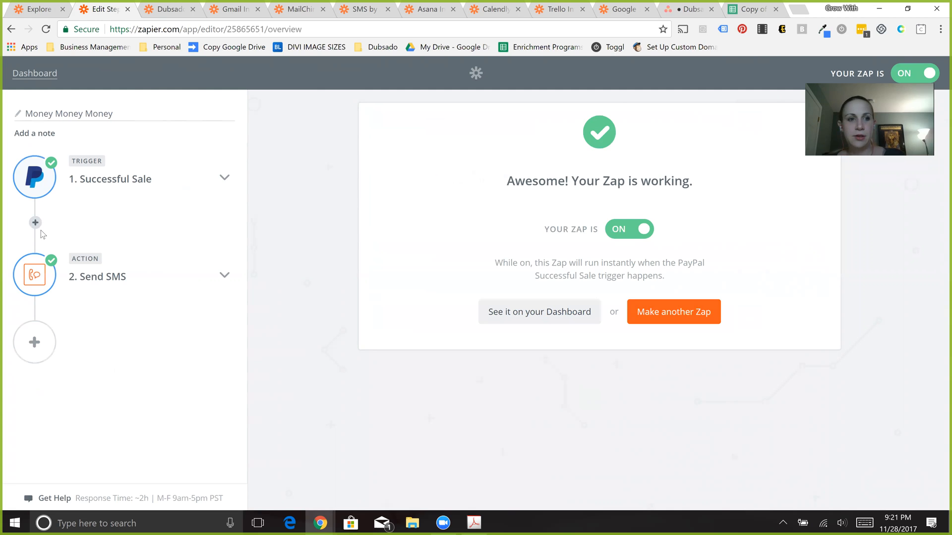
{"action": "left_click", "coordinate": [130, 181]}
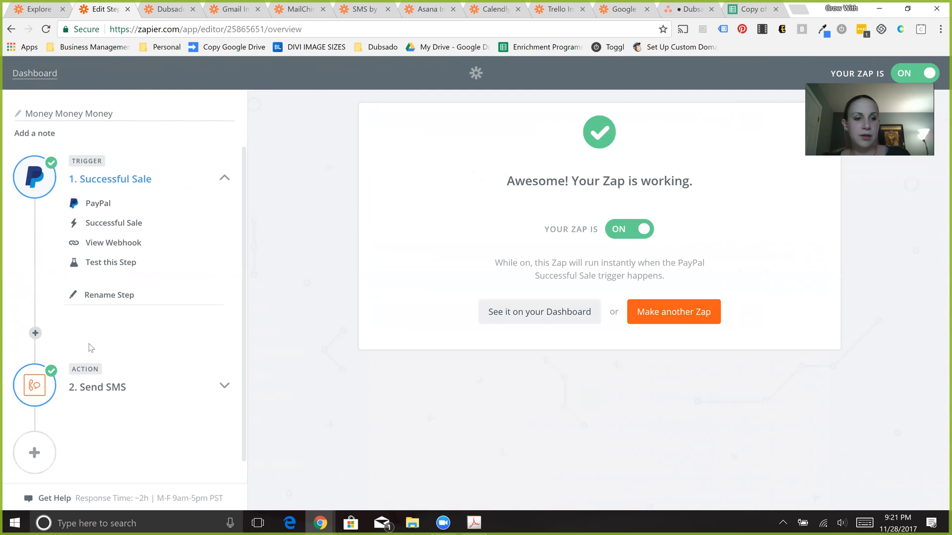
- Expand the Send SMS action of the Money Money Money zap and view its action app choice
{"action": "left_click", "coordinate": [117, 394]}
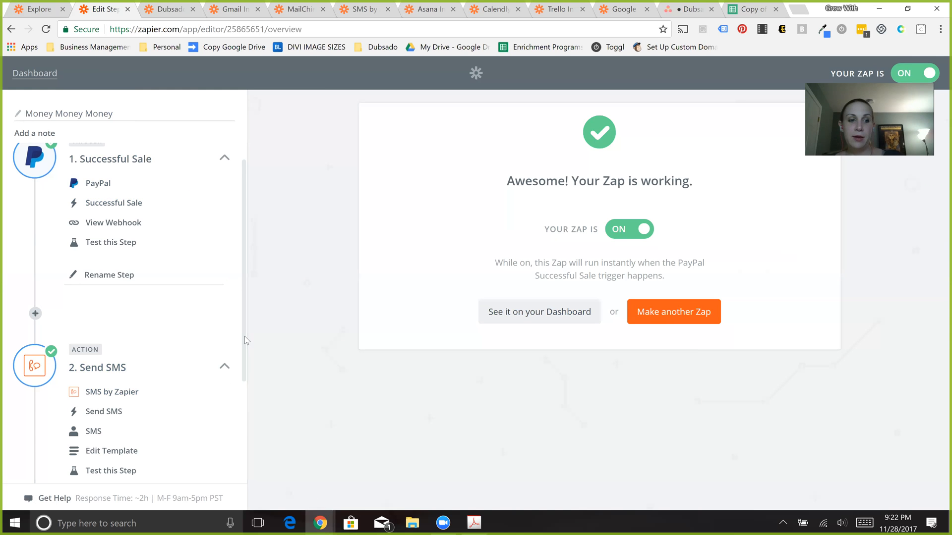
{"action": "scroll", "coordinate": [174, 361], "scroll_direction": "down", "scroll_amount": 2}
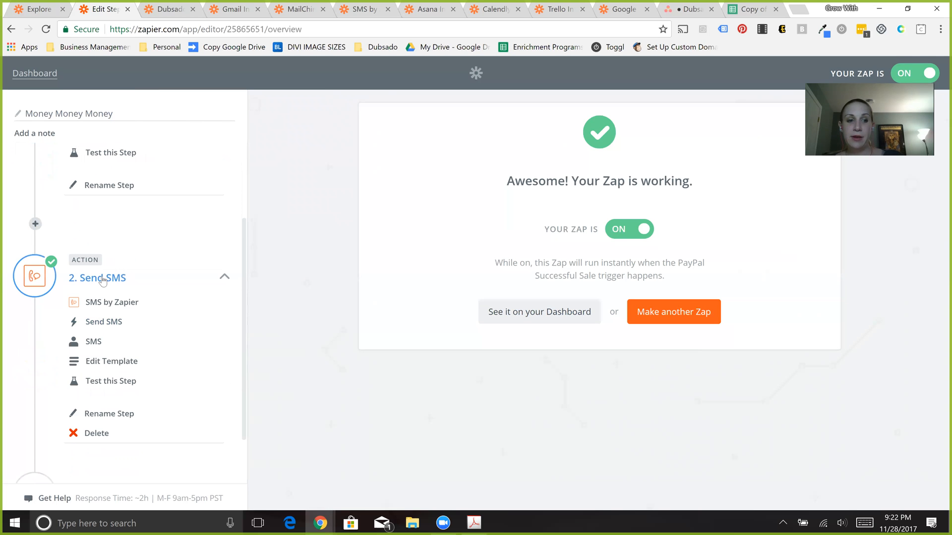
{"action": "left_click", "coordinate": [102, 281]}
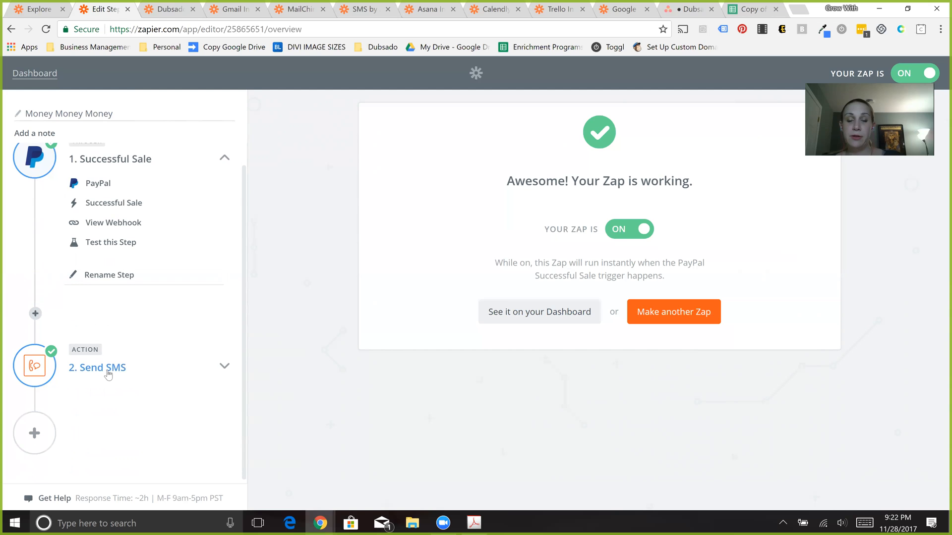
{"action": "left_click", "coordinate": [108, 375]}
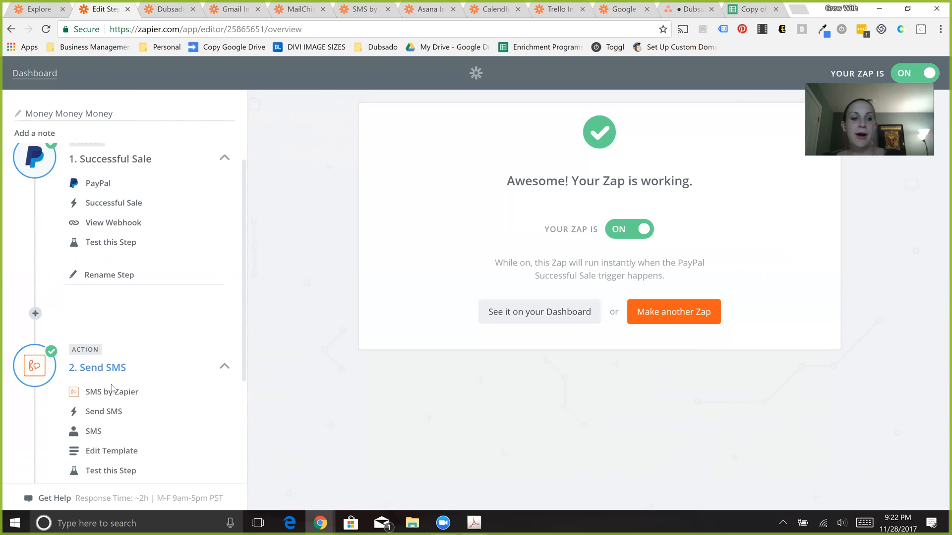
{"action": "left_click", "coordinate": [124, 394]}
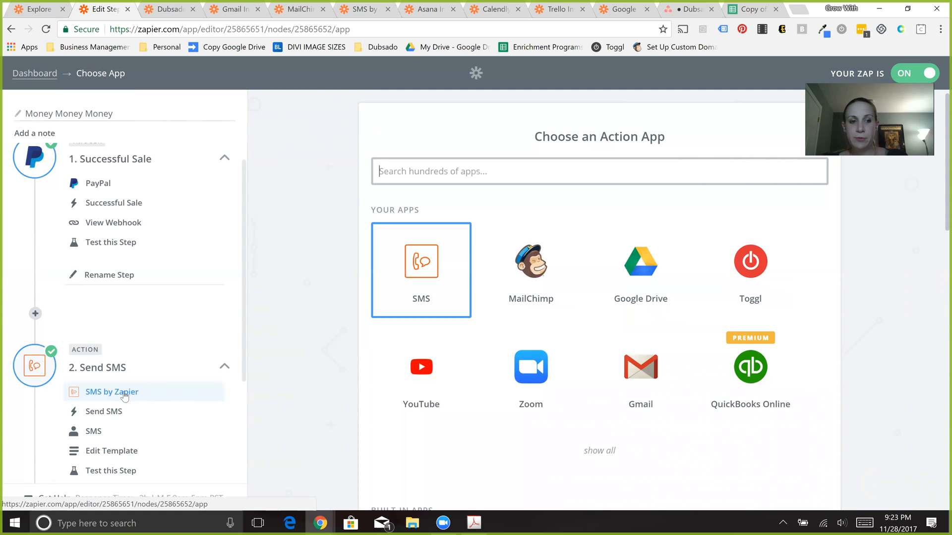
- Open the Send SMS template and review the PayPal Successful Sale fields available for the Message
{"action": "left_click", "coordinate": [137, 461]}
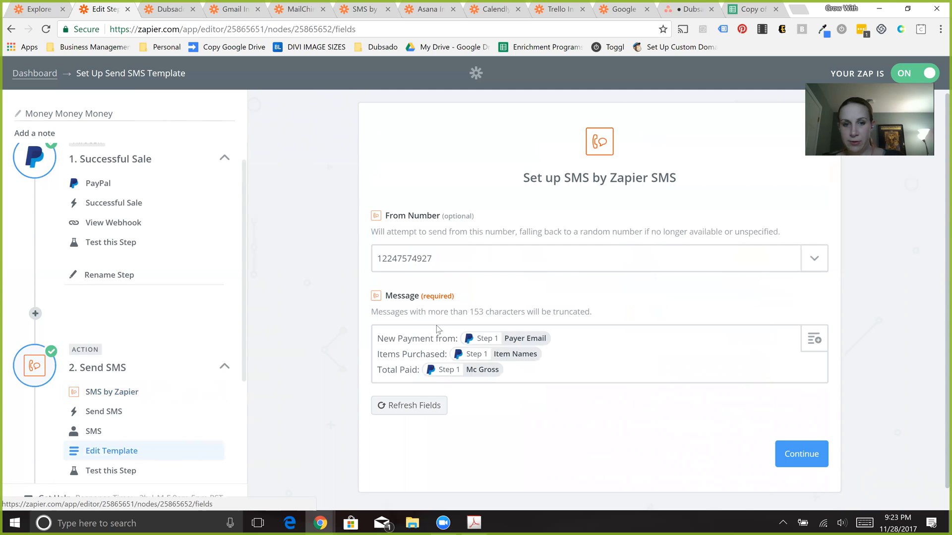
{"action": "left_click", "coordinate": [819, 348]}
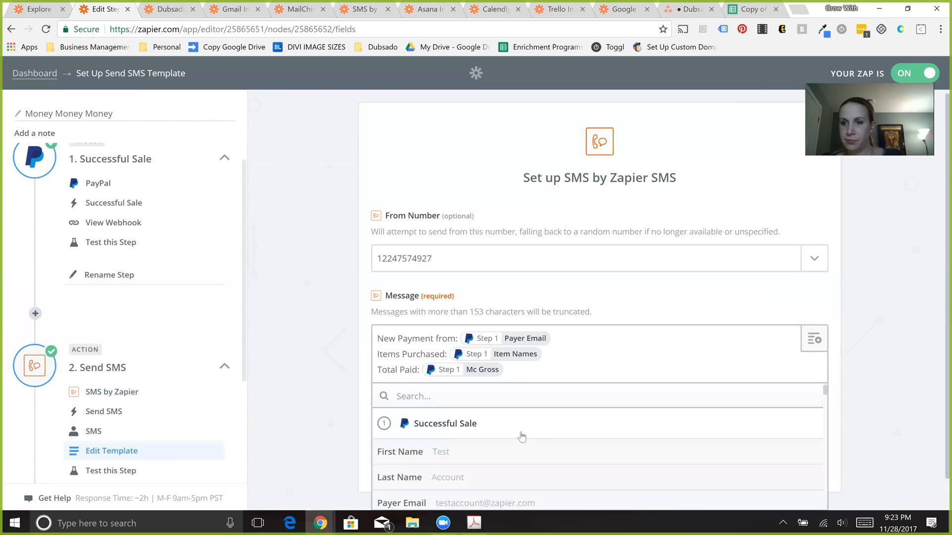
{"action": "left_click", "coordinate": [938, 338]}
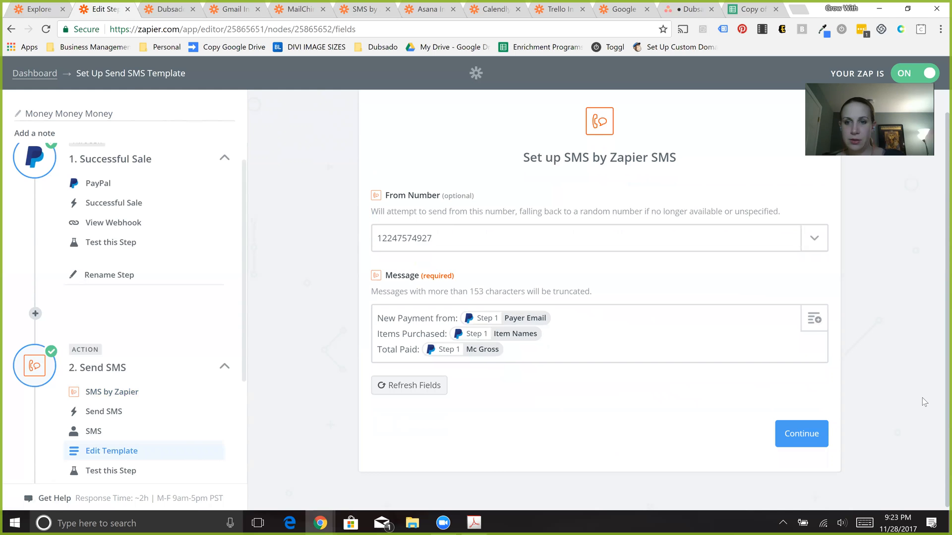
{"action": "left_click", "coordinate": [810, 328]}
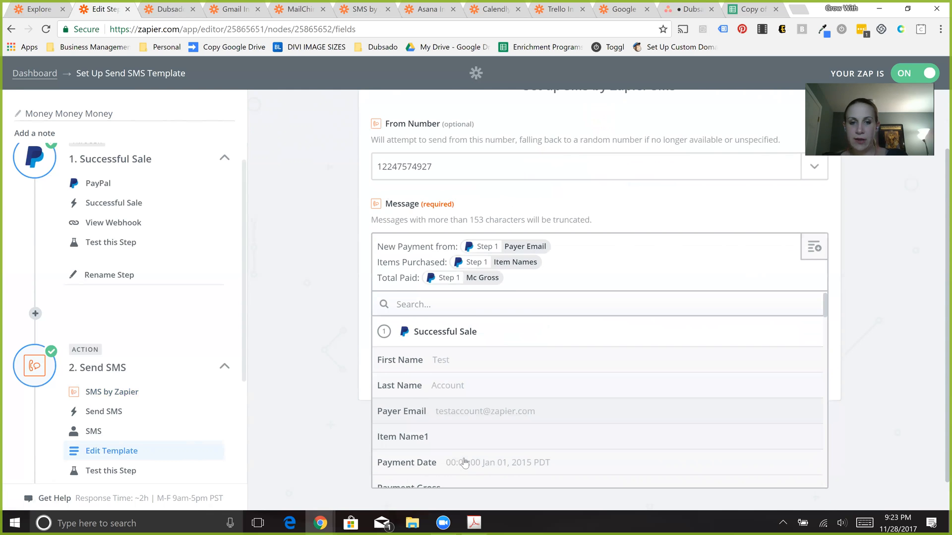
{"action": "scroll", "coordinate": [465, 462], "scroll_direction": "down", "scroll_amount": 3}
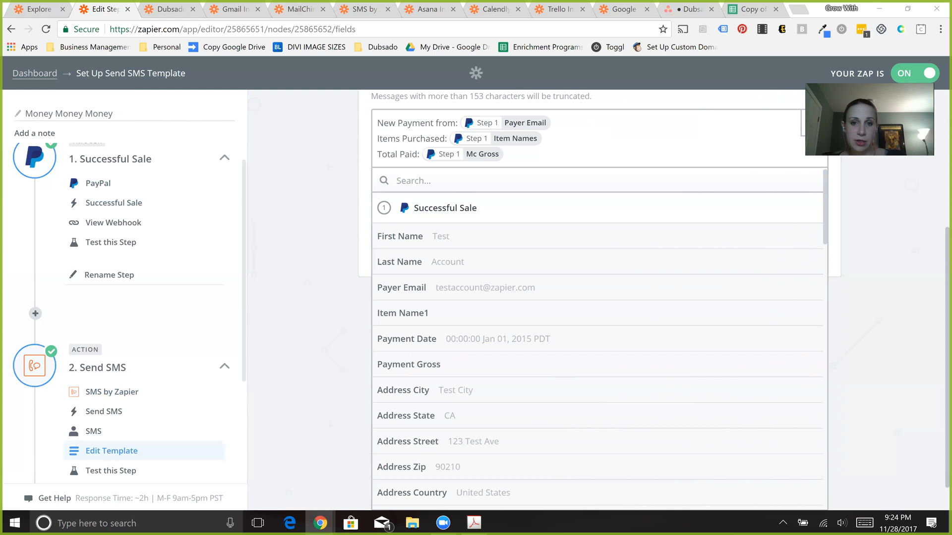
- Add the line "YOU ROCK!" directly above "New Payment from:" in the SMS message
{"action": "left_click", "coordinate": [390, 122]}
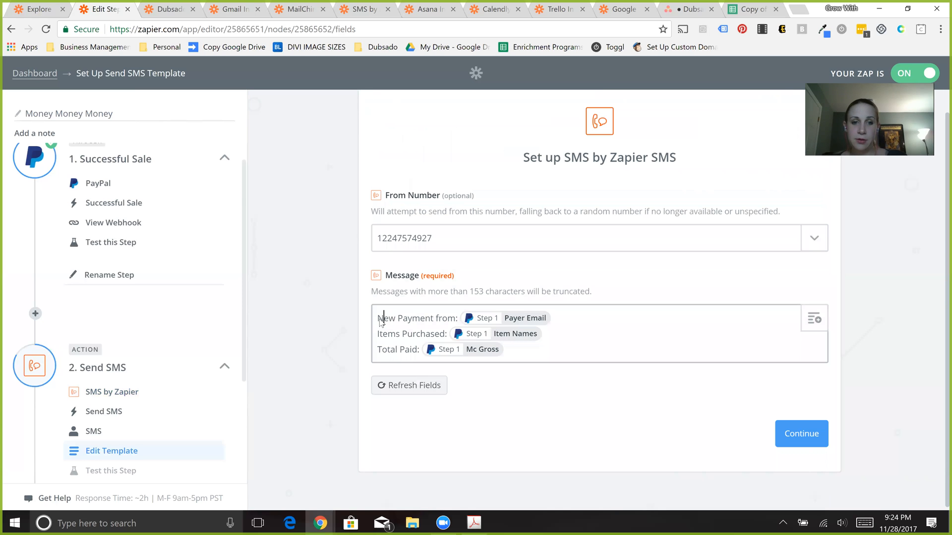
{"action": "key", "text": "Return"}
{"action": "key", "text": "Return"}
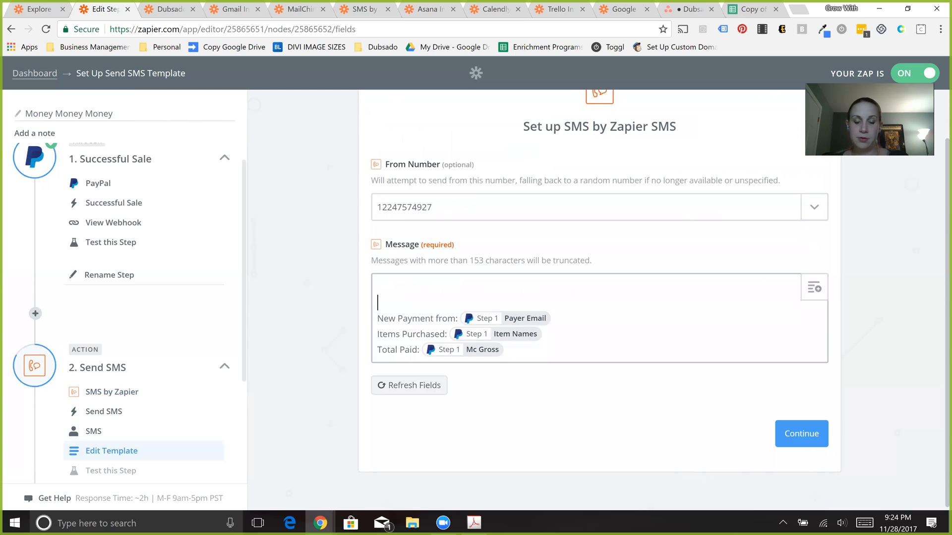
{"action": "type", "text": "YOu RO"}
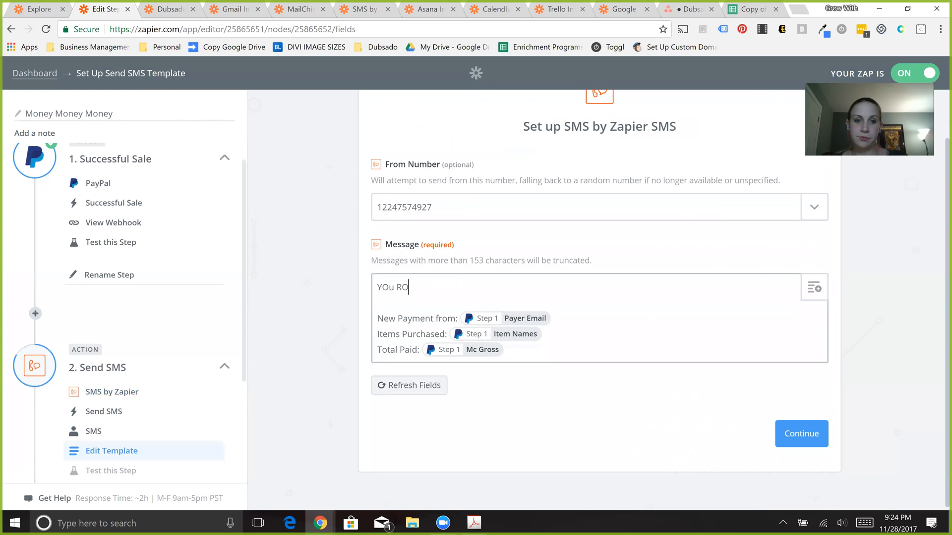
{"action": "key", "text": "BackSpace"}
{"action": "key", "text": "BackSpace"}
{"action": "key", "text": "BackSpace"}
{"action": "key", "text": "BackSpace"}
{"action": "key", "text": "BackSpace"}
{"action": "type", "text": "UU ROCK"}
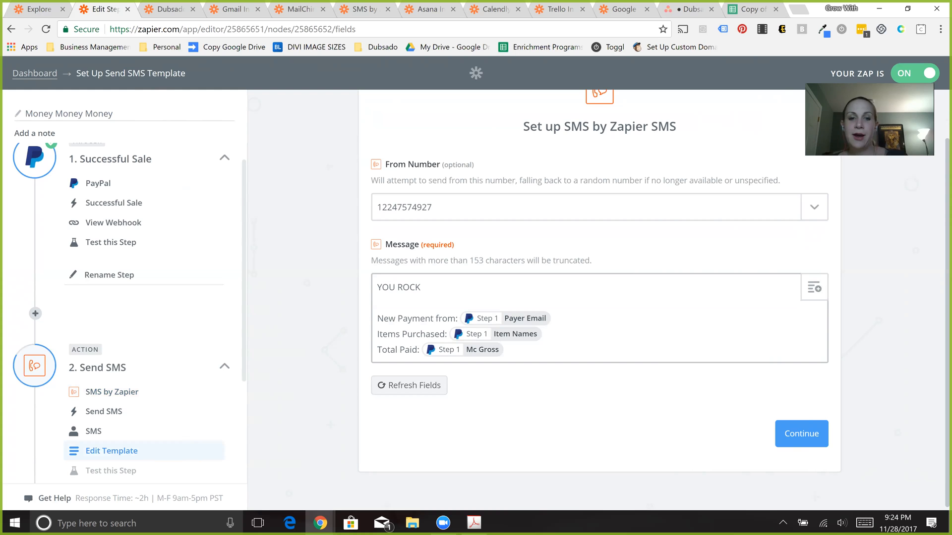
{"action": "key", "text": "BackSpace"}
{"action": "type", "text": "!"}
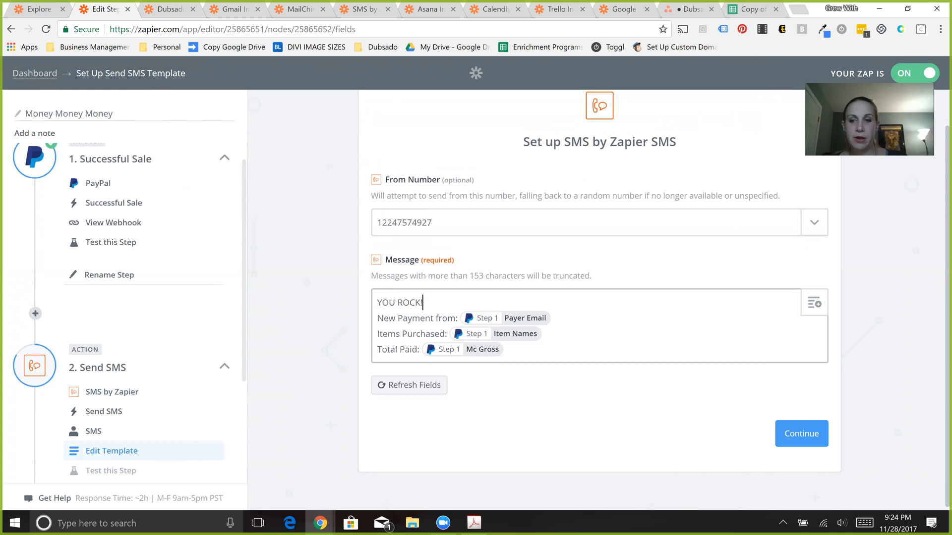
- Check the Send SMS action type and its account selection, and return to the dashboard
{"action": "left_click", "coordinate": [141, 416]}
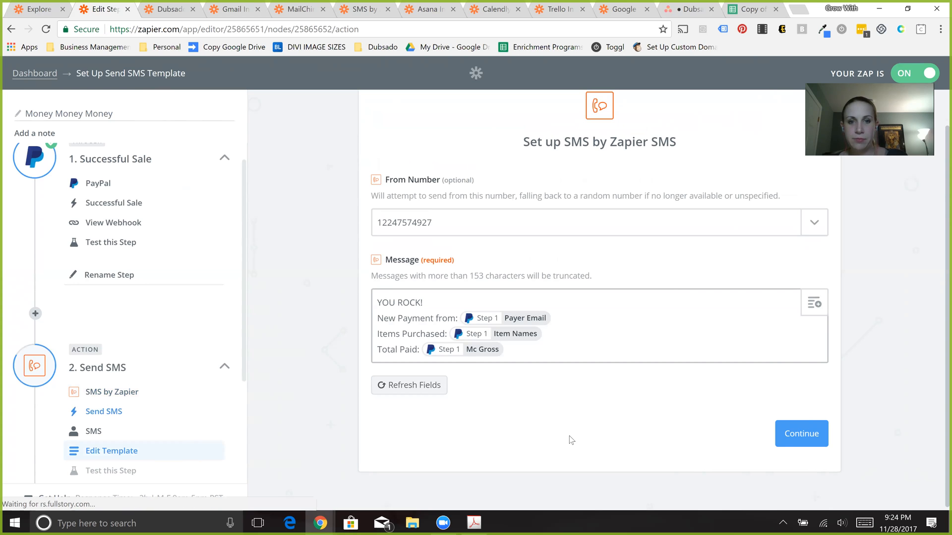
{"action": "left_click", "coordinate": [813, 421]}
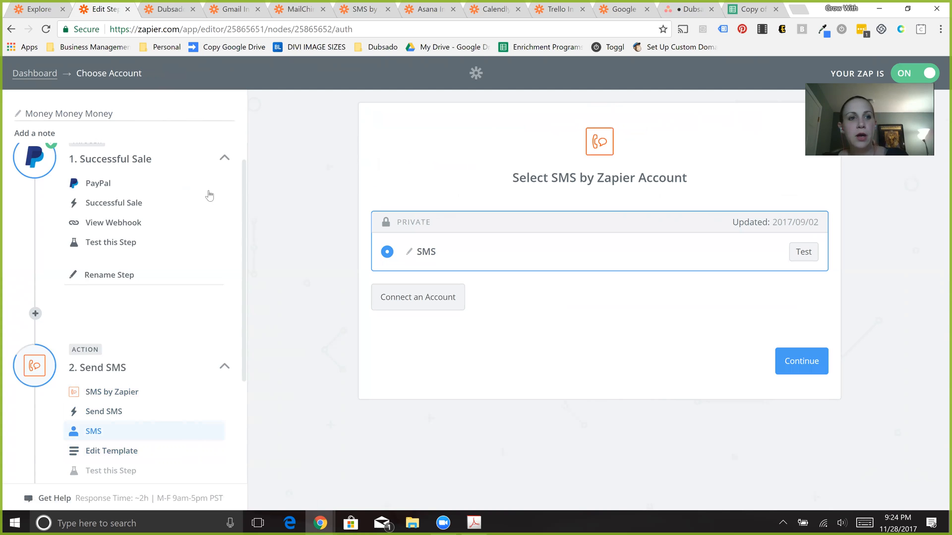
{"action": "left_click", "coordinate": [35, 74]}
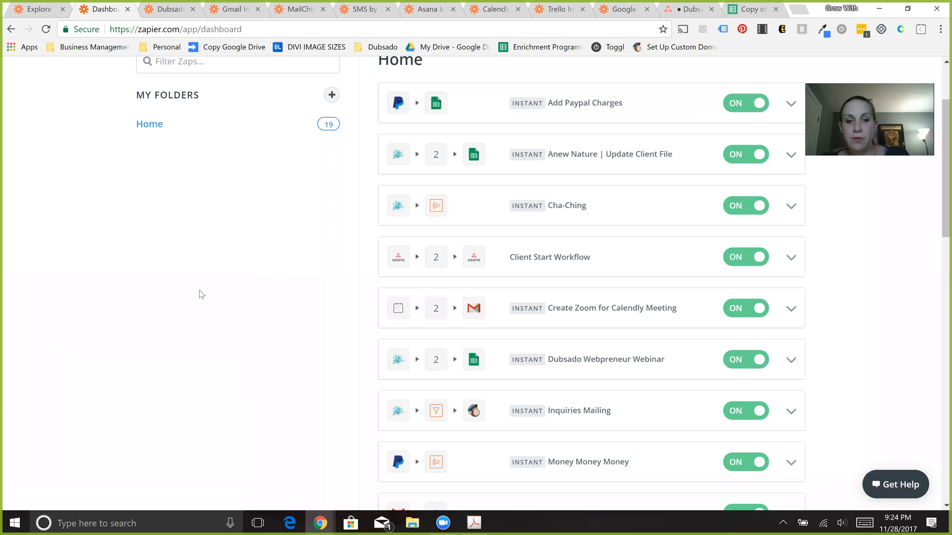
- Browse the list of zaps on the dashboard and open the Create Zoom for Calendly Meeting zap
{"action": "scroll", "coordinate": [201, 295], "scroll_direction": "down", "scroll_amount": 5}
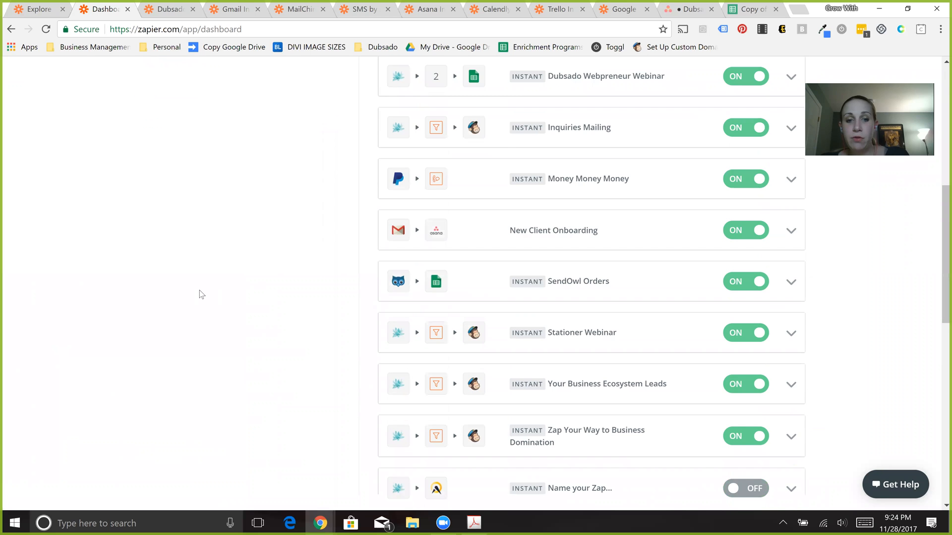
{"action": "scroll", "coordinate": [202, 295], "scroll_direction": "down", "scroll_amount": 3}
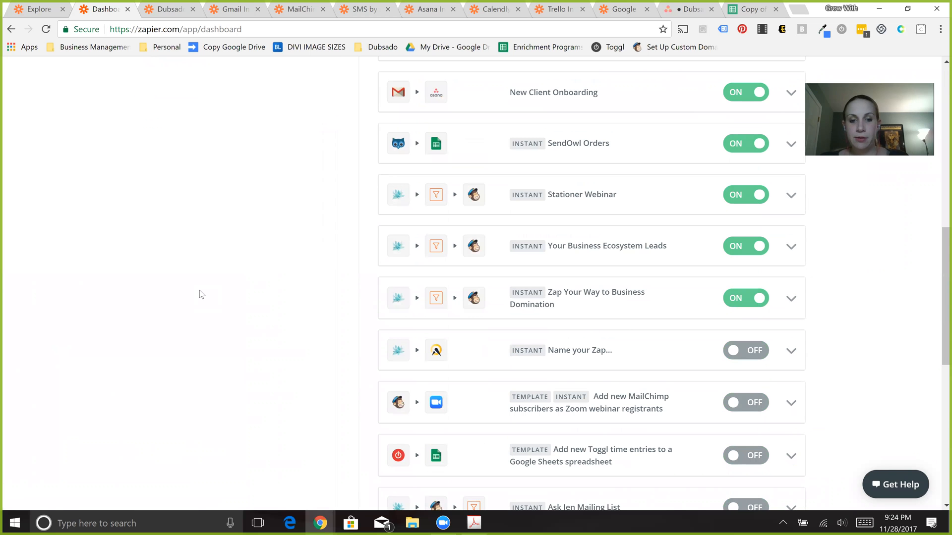
{"action": "scroll", "coordinate": [201, 294], "scroll_direction": "down", "scroll_amount": 2}
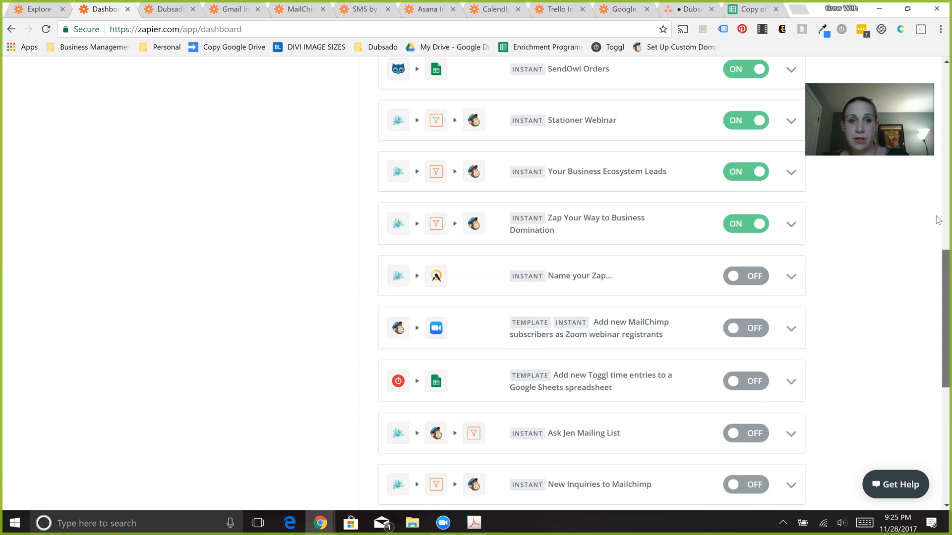
{"action": "scroll", "coordinate": [938, 220], "scroll_direction": "up", "scroll_amount": 7}
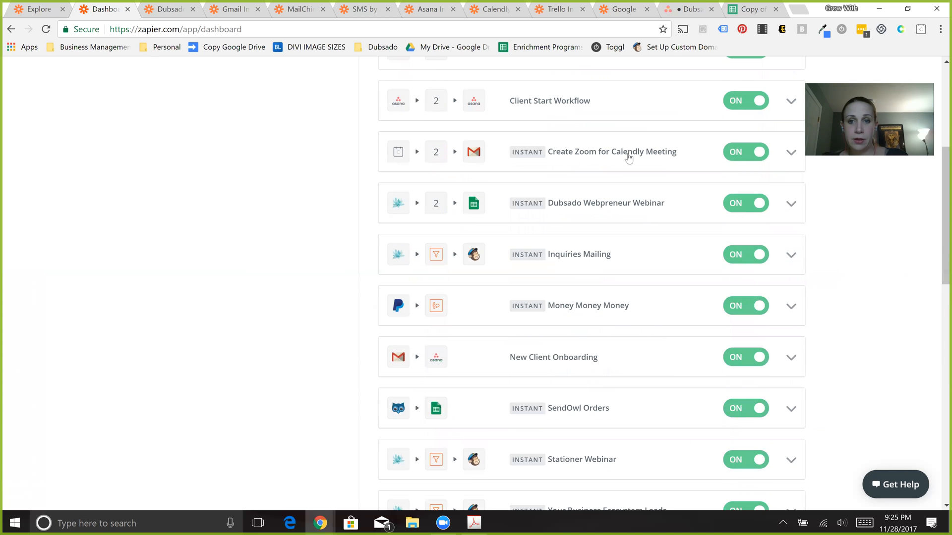
{"action": "left_click", "coordinate": [629, 157]}
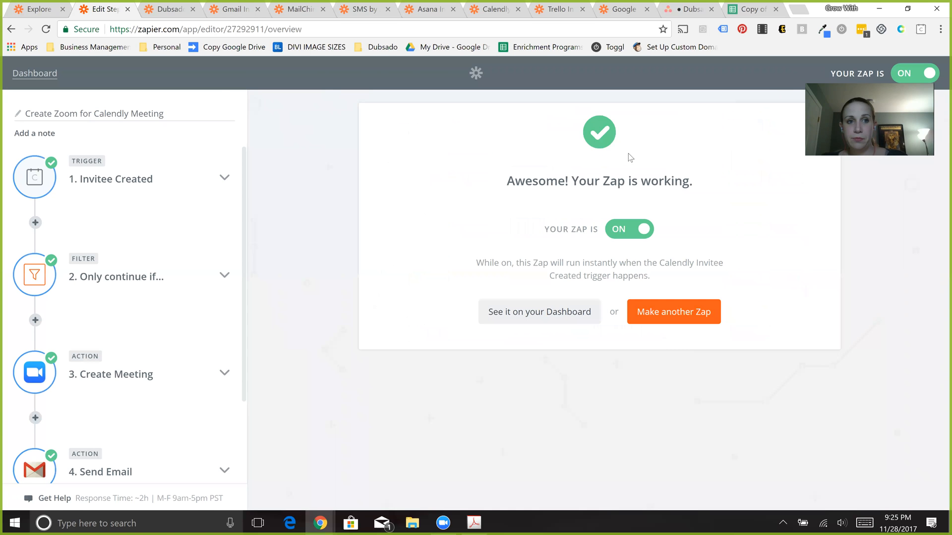
- Expand the Calendly Invitee Created trigger and open the condition settings of the Only continue if filter
{"action": "left_click", "coordinate": [140, 181]}
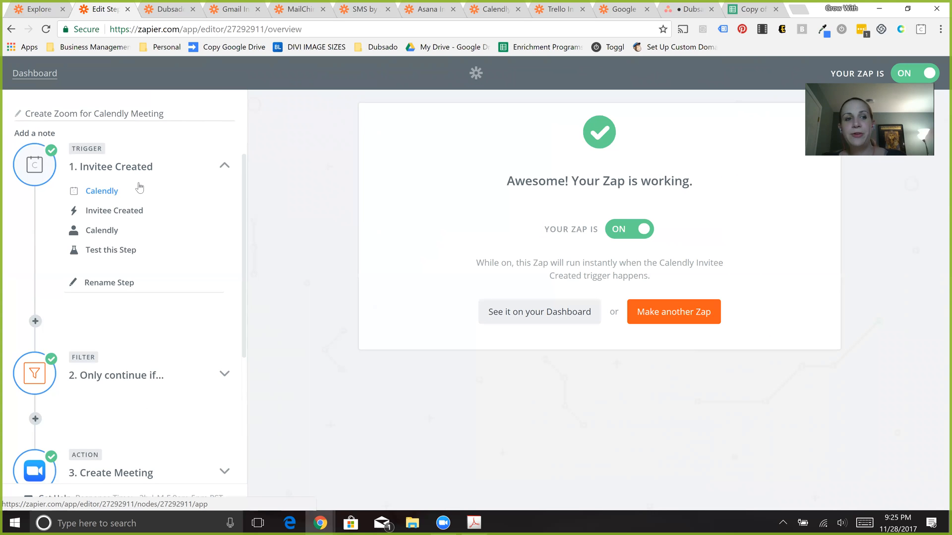
{"action": "left_click", "coordinate": [142, 367]}
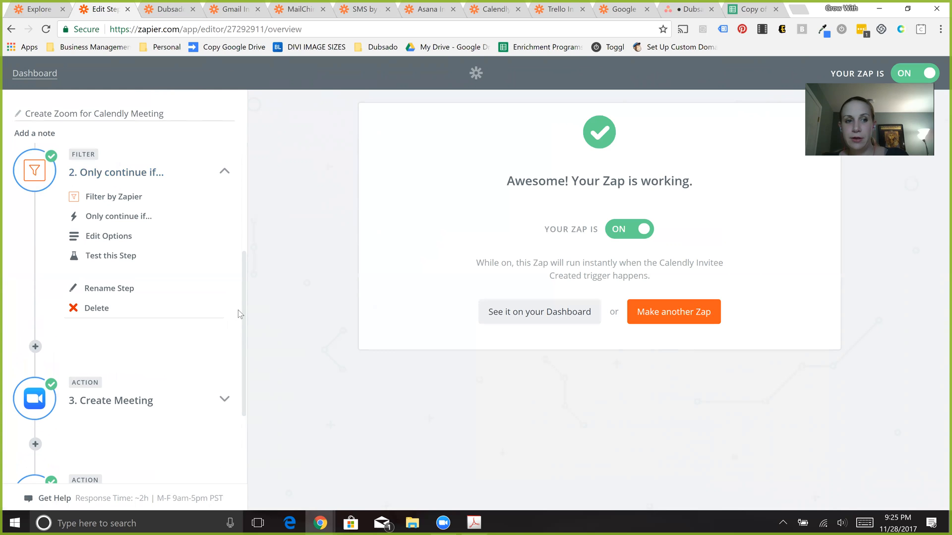
{"action": "left_click", "coordinate": [105, 222]}
{"action": "left_click", "coordinate": [821, 326]}
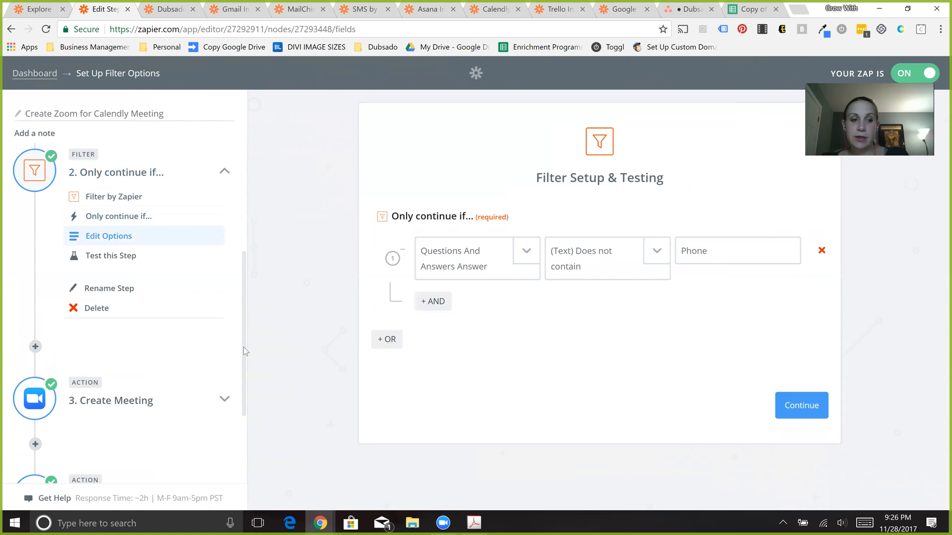
- Go through the Create Meeting action's setup, keeping the Zoom app, Create Meeting and the Zoom account, up to its template
{"action": "scroll", "coordinate": [165, 343], "scroll_direction": "down", "scroll_amount": 2}
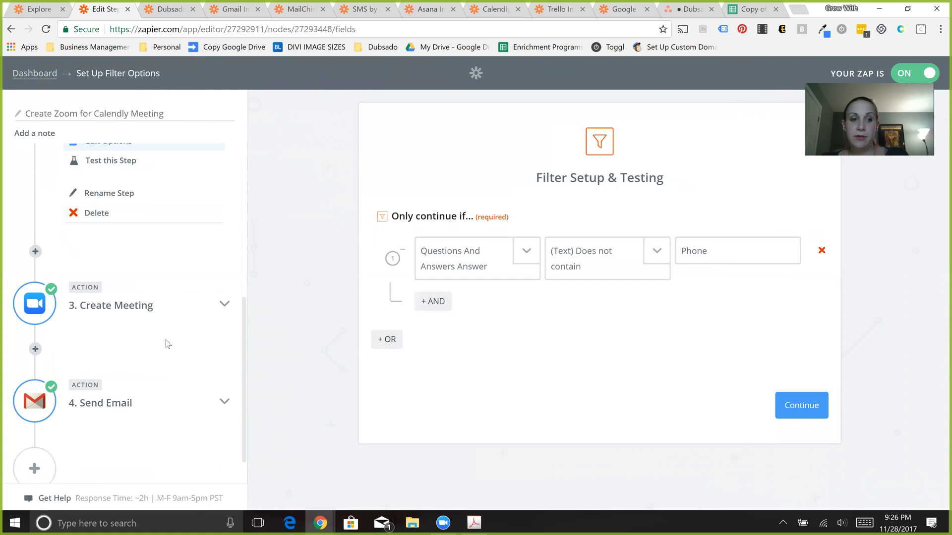
{"action": "left_click", "coordinate": [120, 307]}
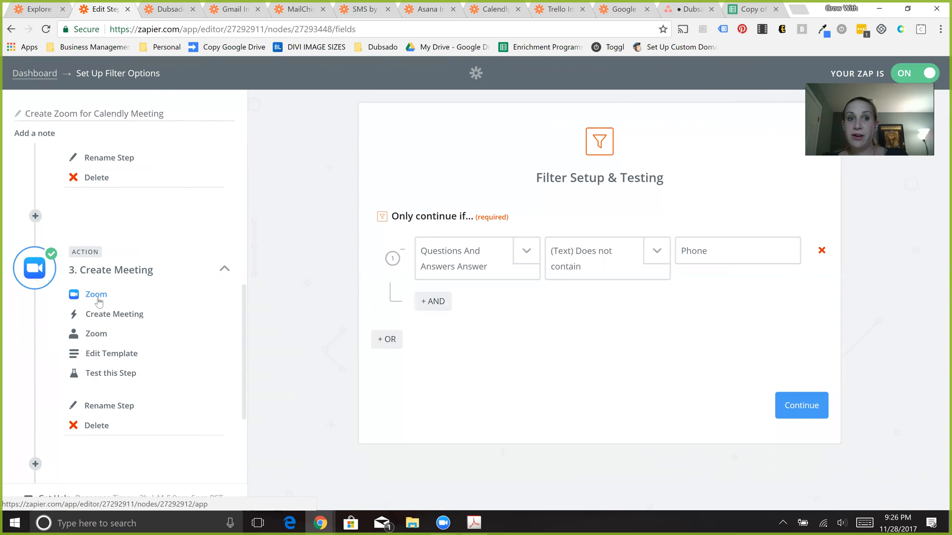
{"action": "left_click", "coordinate": [98, 297]}
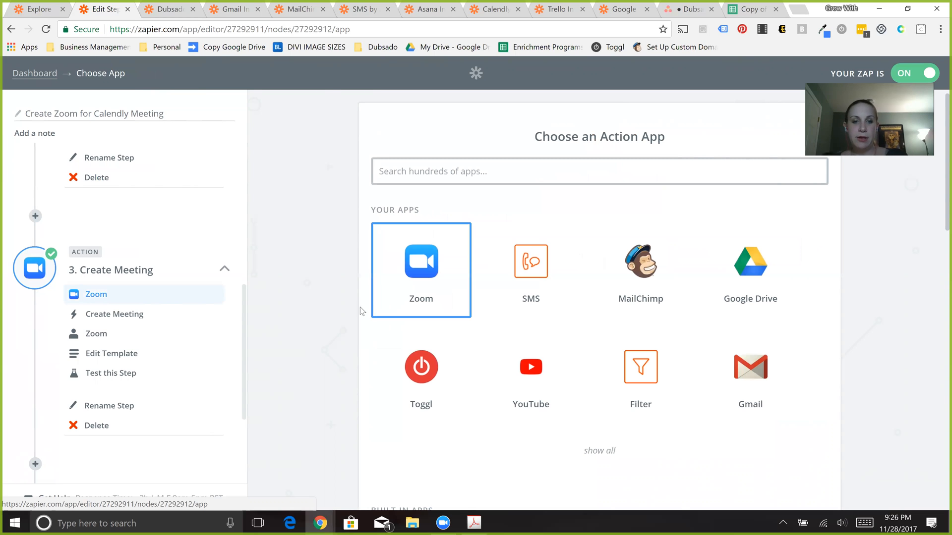
{"action": "left_click", "coordinate": [415, 273]}
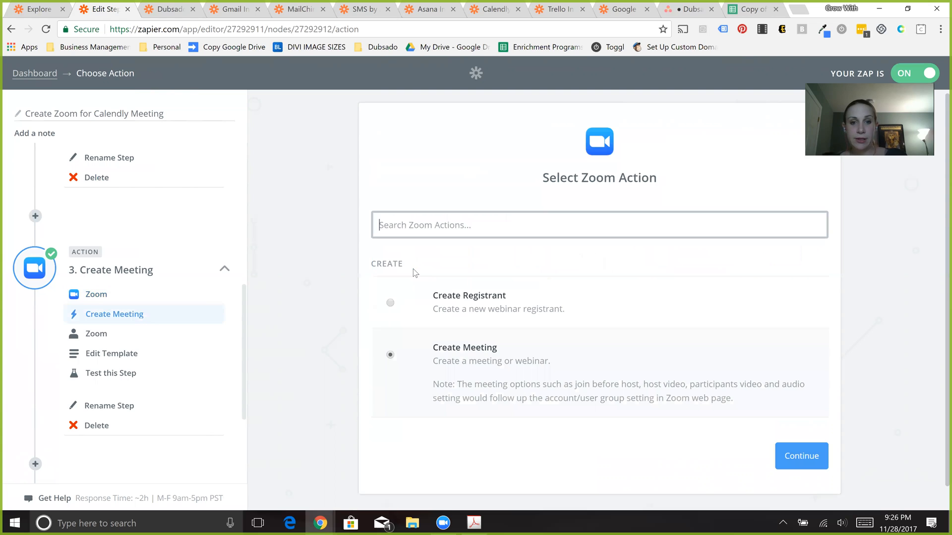
{"action": "left_click", "coordinate": [798, 451]}
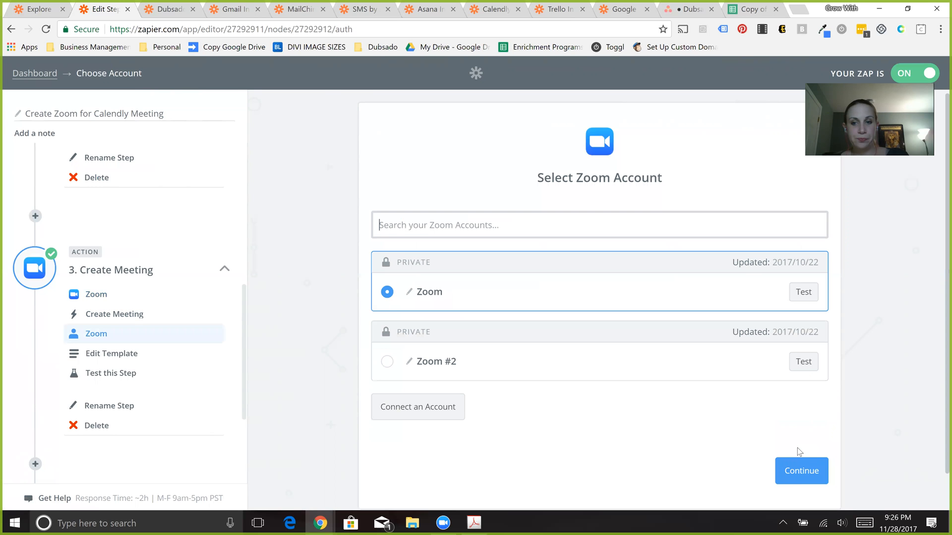
{"action": "left_click", "coordinate": [795, 480]}
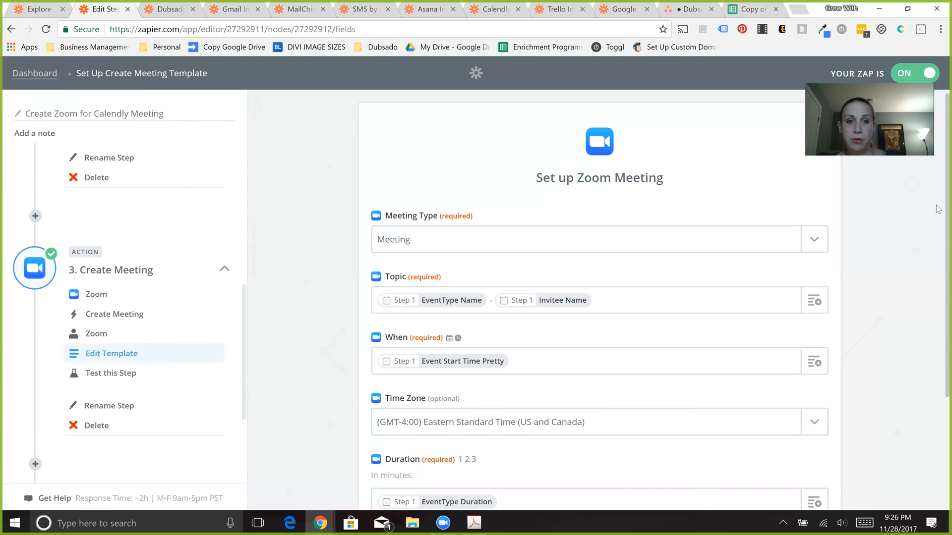
- Check the Meeting Type choices and the Invitee Created fields available for When in the Create Meeting template
{"action": "left_click", "coordinate": [817, 236]}
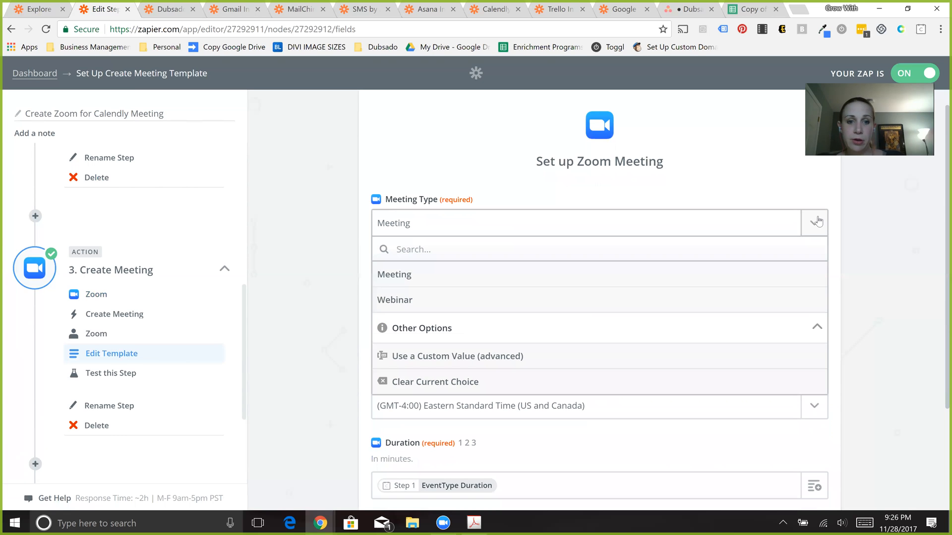
{"action": "left_click", "coordinate": [817, 222]}
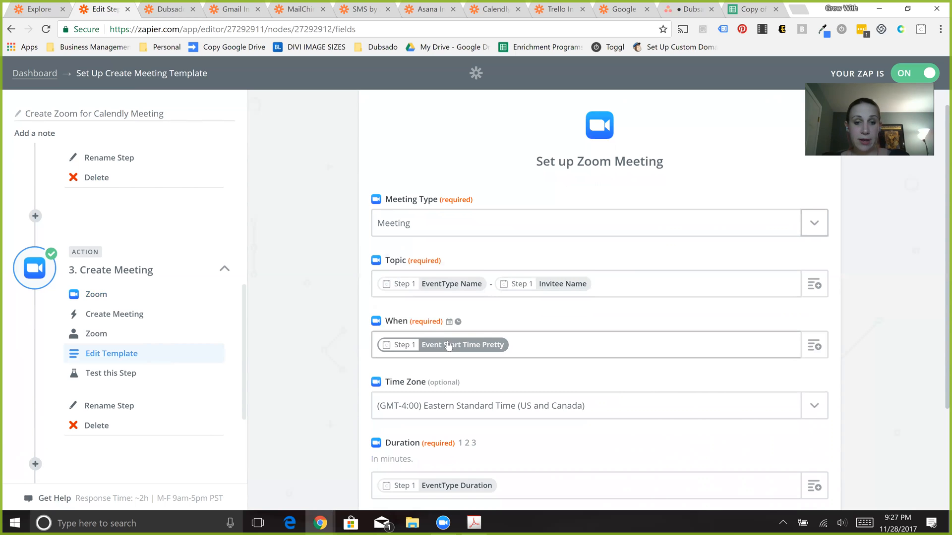
{"action": "left_click", "coordinate": [815, 355]}
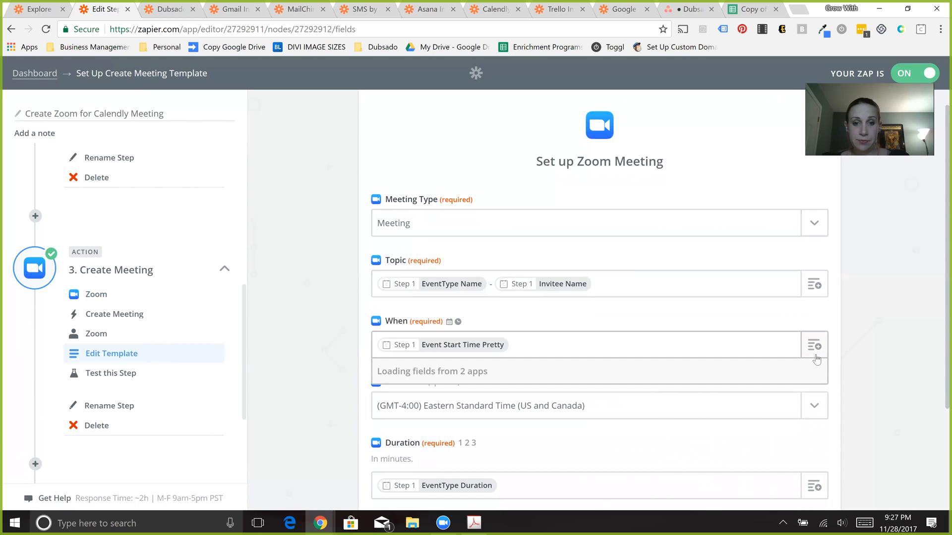
{"action": "left_click", "coordinate": [479, 403]}
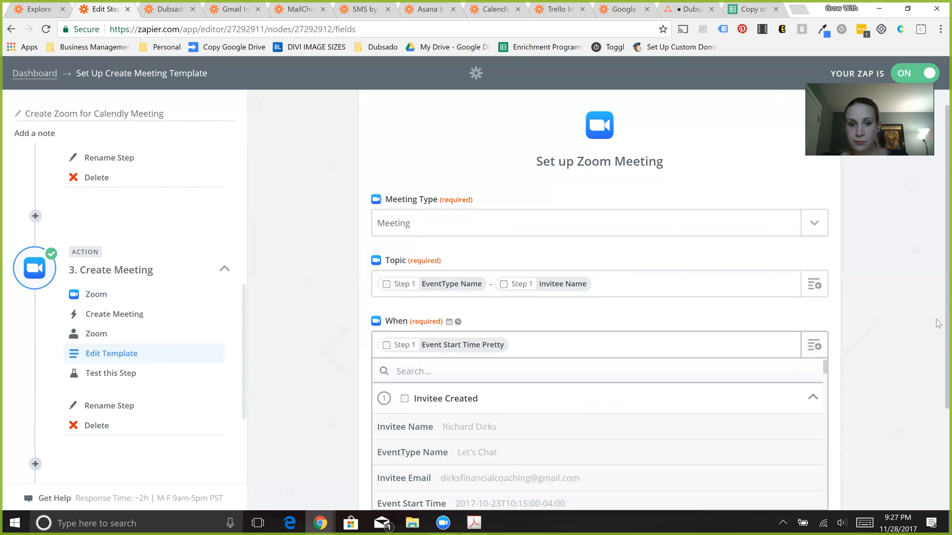
{"action": "scroll", "coordinate": [546, 433], "scroll_direction": "down", "scroll_amount": 3}
- Insert Event Start Time Pretty into the When field once more and remove the duplicate
{"action": "left_click", "coordinate": [819, 232]}
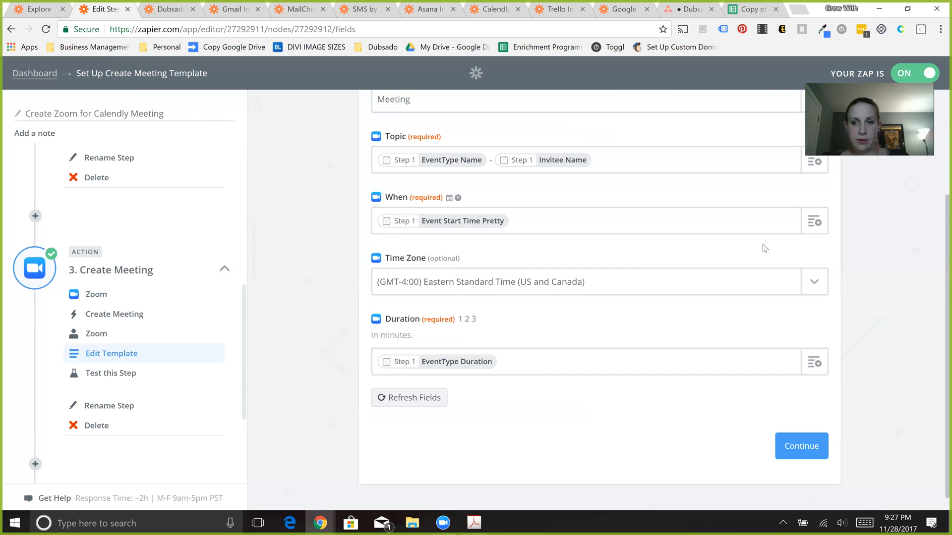
{"action": "left_click", "coordinate": [814, 222]}
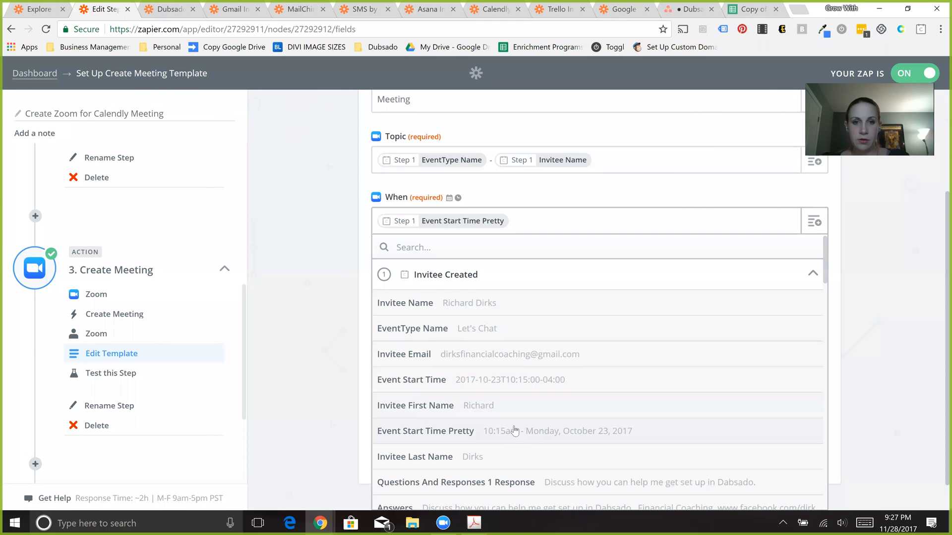
{"action": "left_click", "coordinate": [515, 432]}
{"action": "key", "text": "BackSpace"}
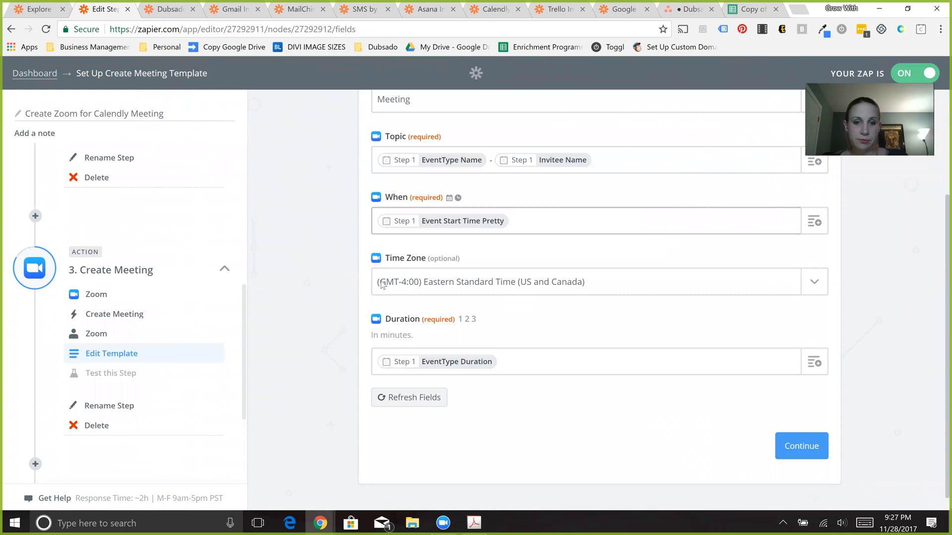
- Check the steps whose fields are available for Duration, and expand the Send Email action
{"action": "left_click", "coordinate": [452, 369]}
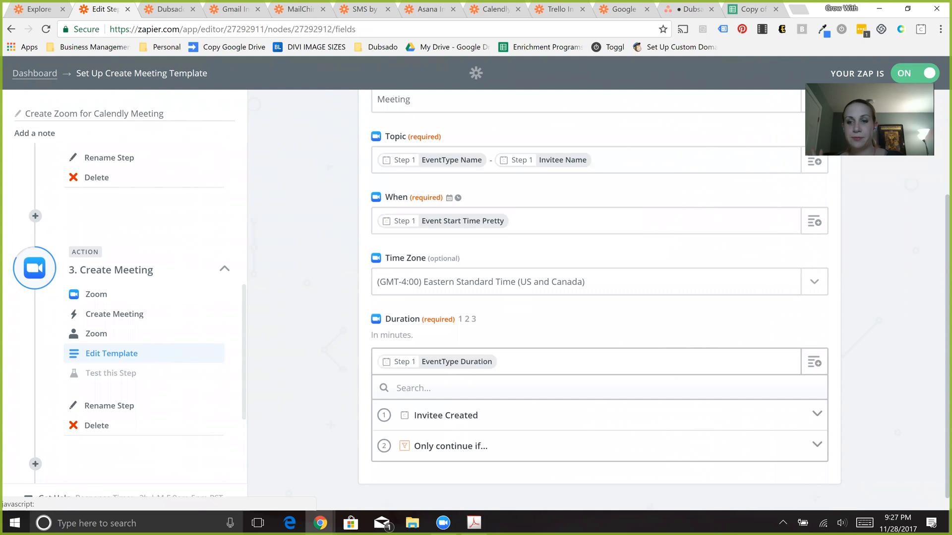
{"action": "left_click", "coordinate": [772, 337]}
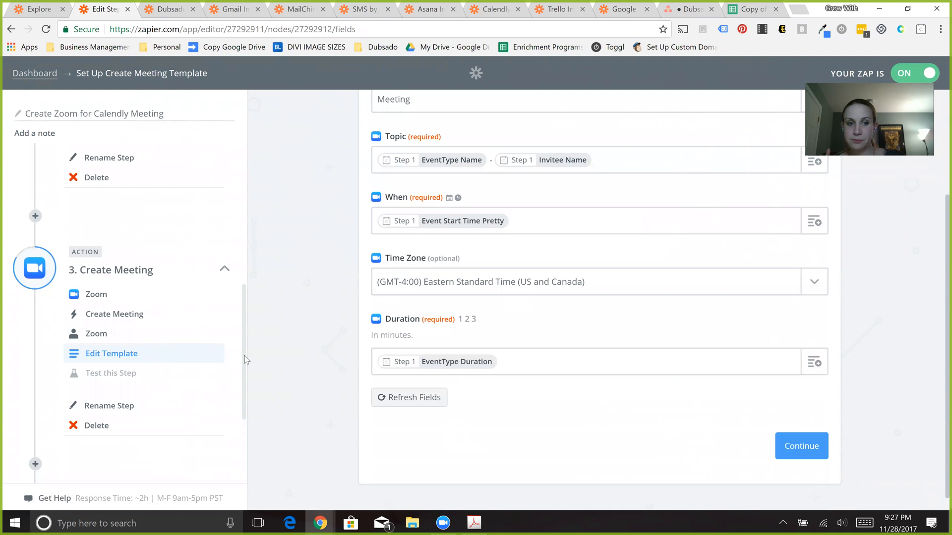
{"action": "scroll", "coordinate": [244, 397], "scroll_direction": "down", "scroll_amount": 3}
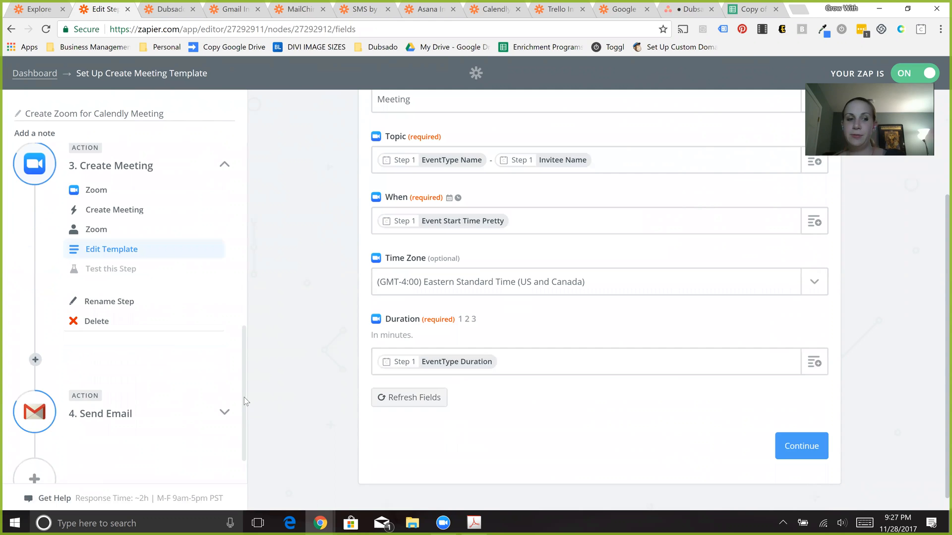
{"action": "scroll", "coordinate": [241, 423], "scroll_direction": "down", "scroll_amount": 1}
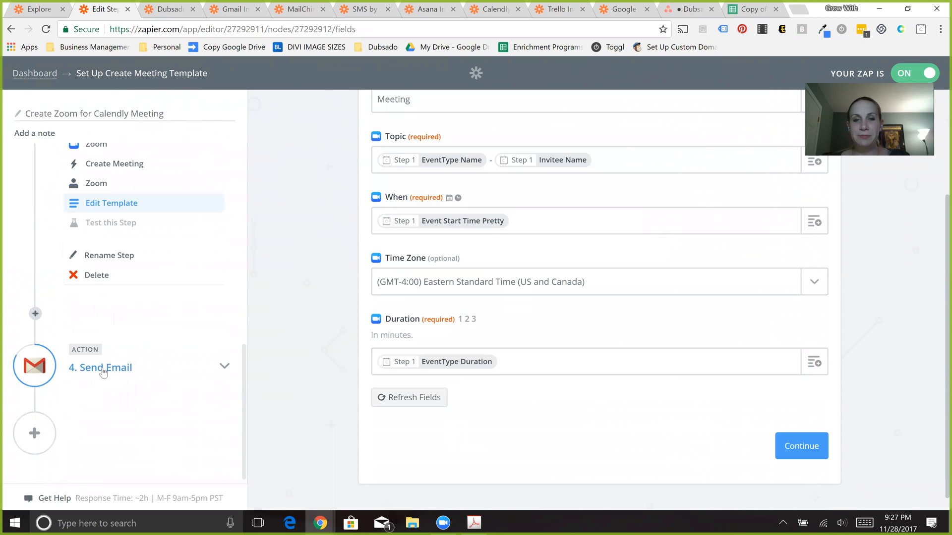
{"action": "left_click", "coordinate": [97, 400]}
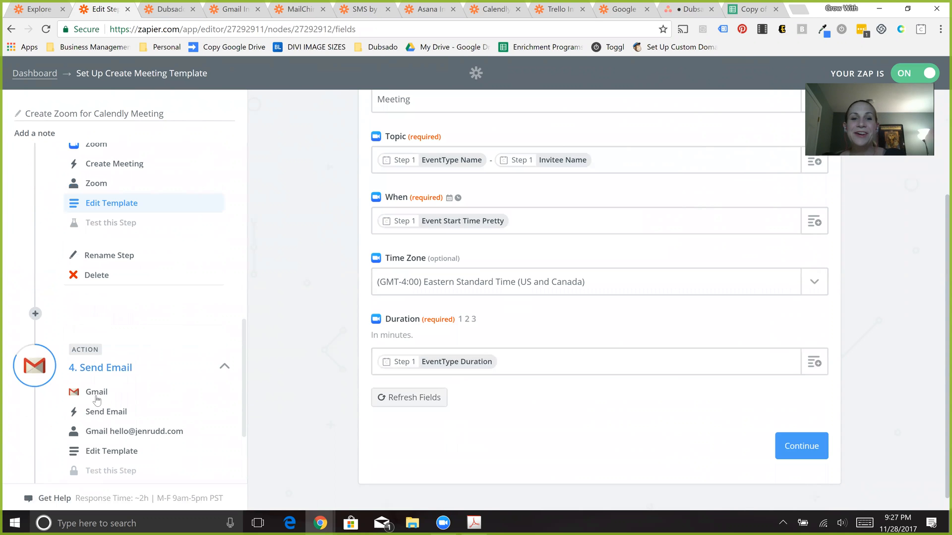
- Go through the Send Email action's setup, keeping the Gmail app, Send Email and the Gmail account, up to its template
{"action": "left_click", "coordinate": [97, 397]}
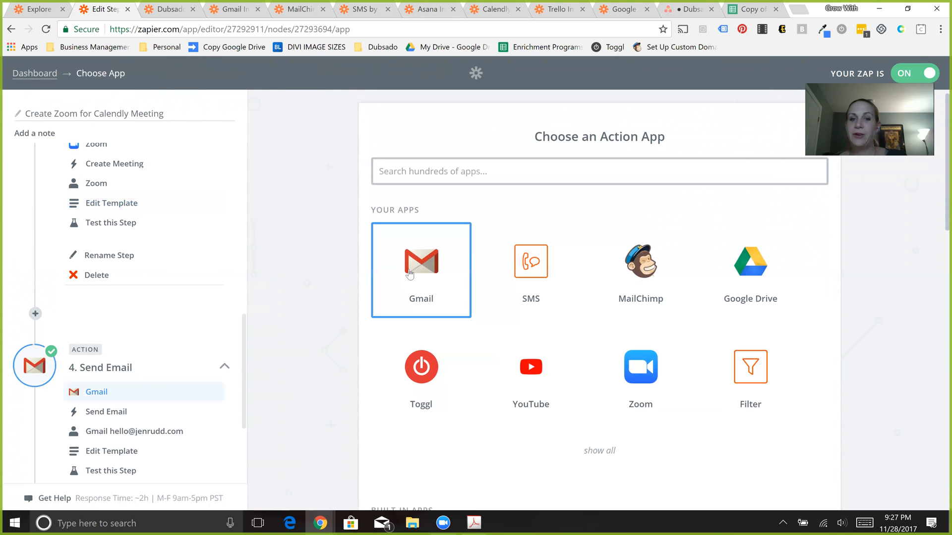
{"action": "left_click", "coordinate": [409, 274]}
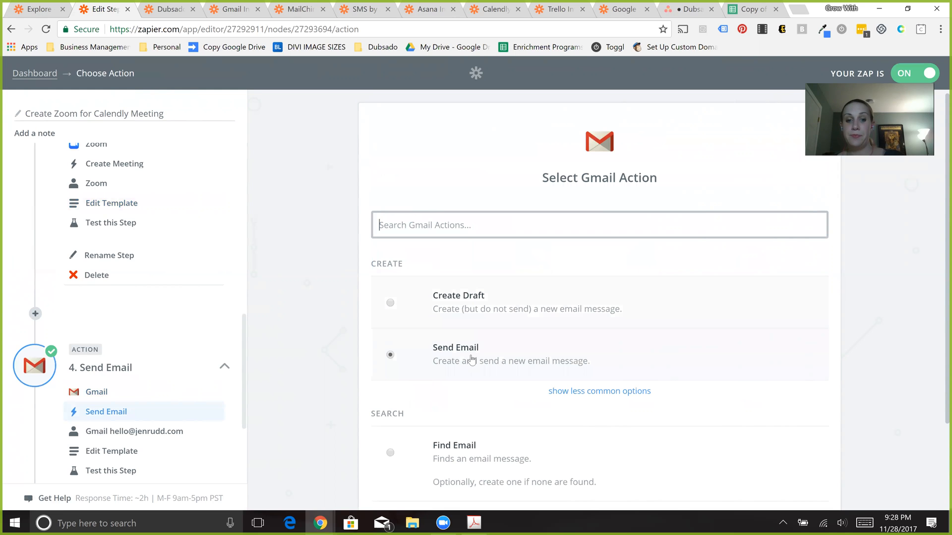
{"action": "left_click", "coordinate": [914, 208]}
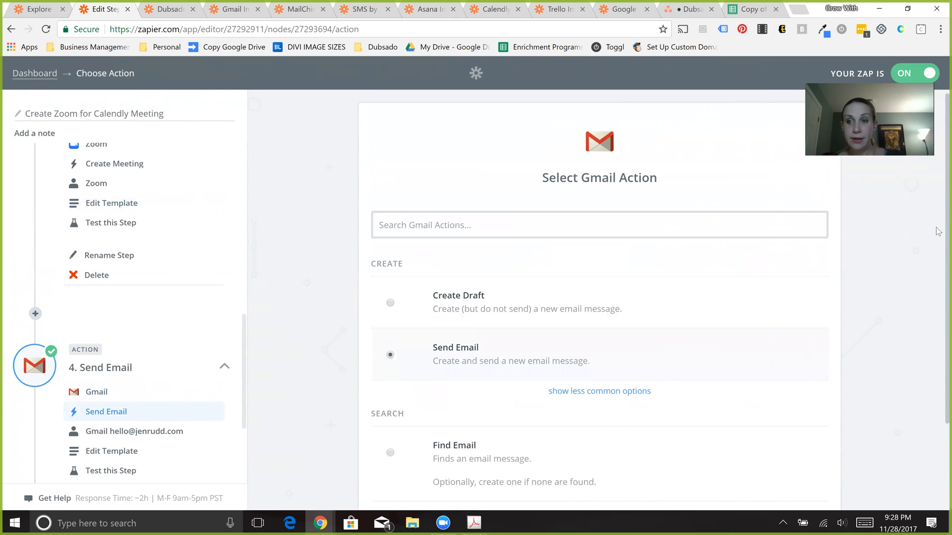
{"action": "left_click_drag", "start_coordinate": [938, 276], "coordinate": [904, 302]}
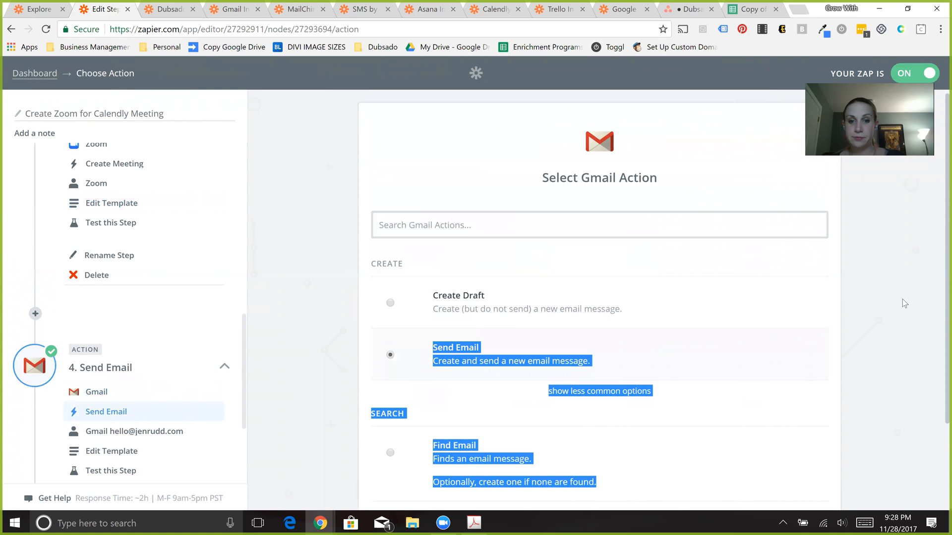
{"action": "left_click", "coordinate": [902, 299]}
{"action": "key", "text": "Down"}
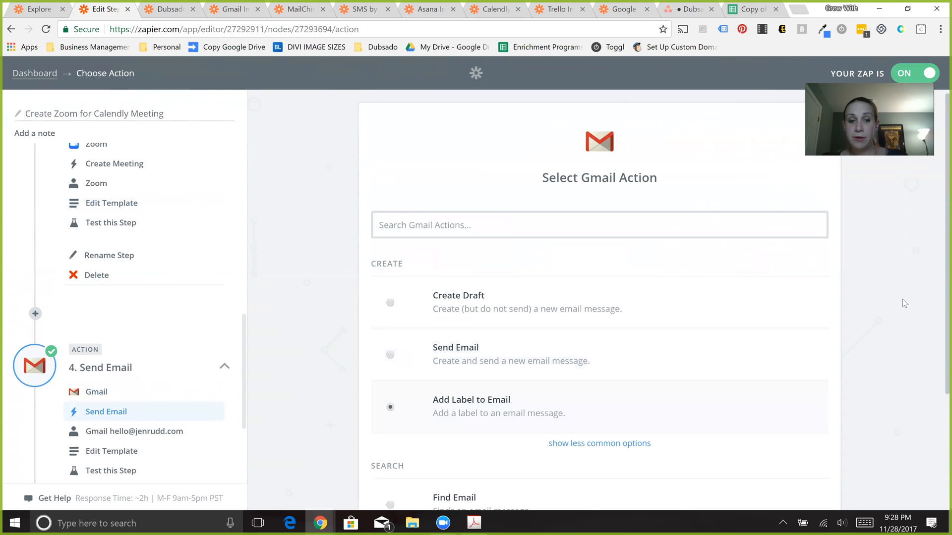
{"action": "left_click", "coordinate": [778, 353]}
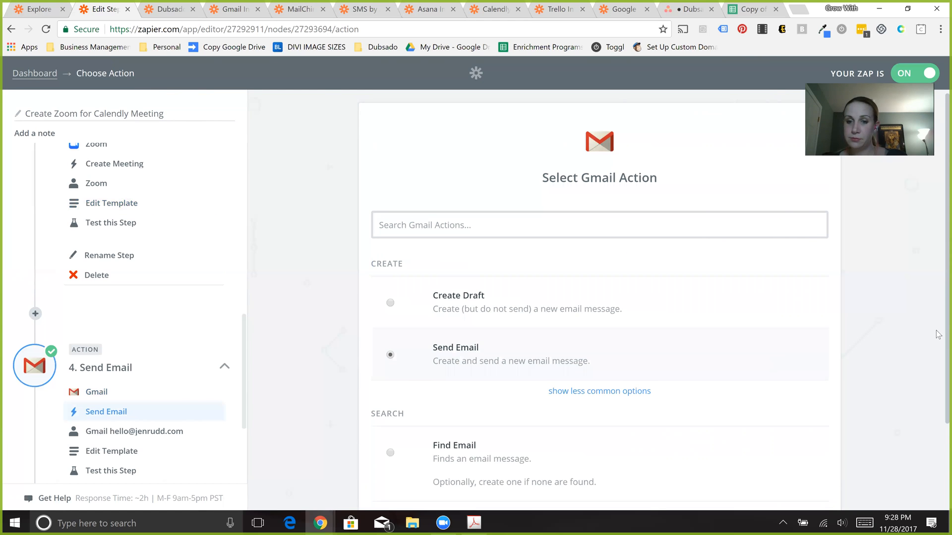
{"action": "scroll", "coordinate": [906, 436], "scroll_direction": "down", "scroll_amount": 2}
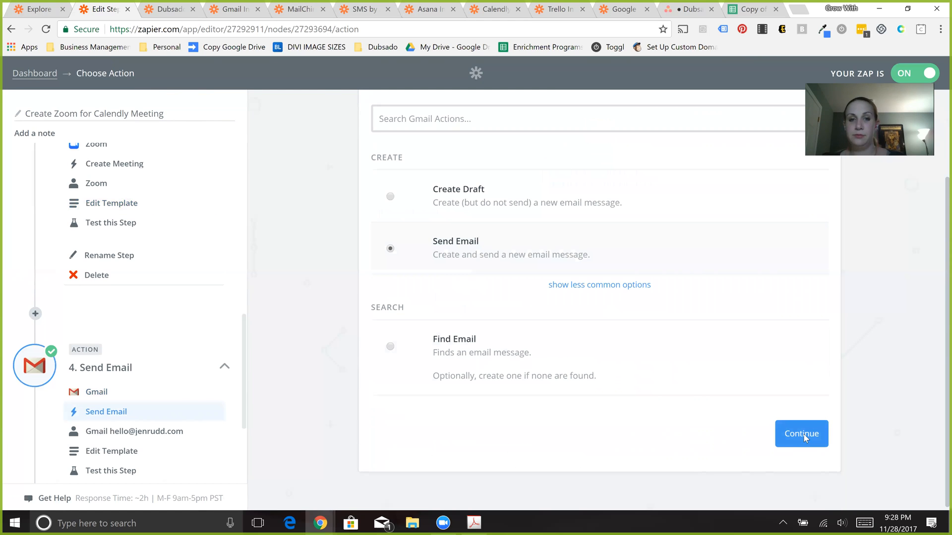
{"action": "left_click", "coordinate": [804, 434]}
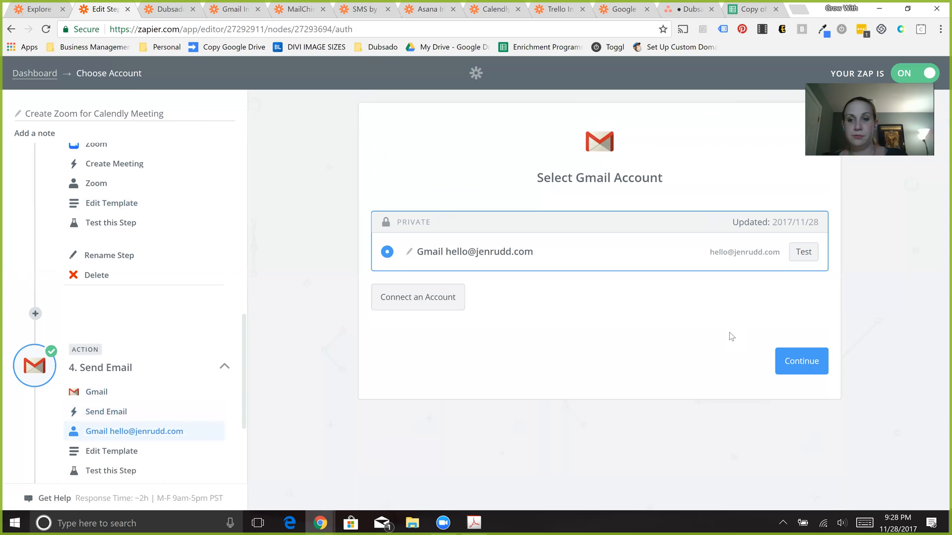
{"action": "left_click", "coordinate": [791, 367]}
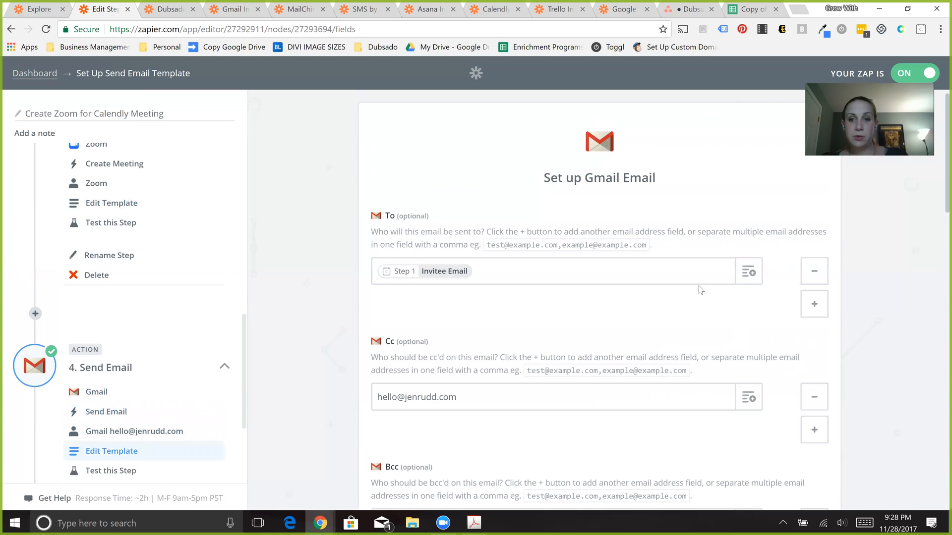
- Check the Invitee Created fields available for the email's To field, and close the list
{"action": "left_click", "coordinate": [754, 272]}
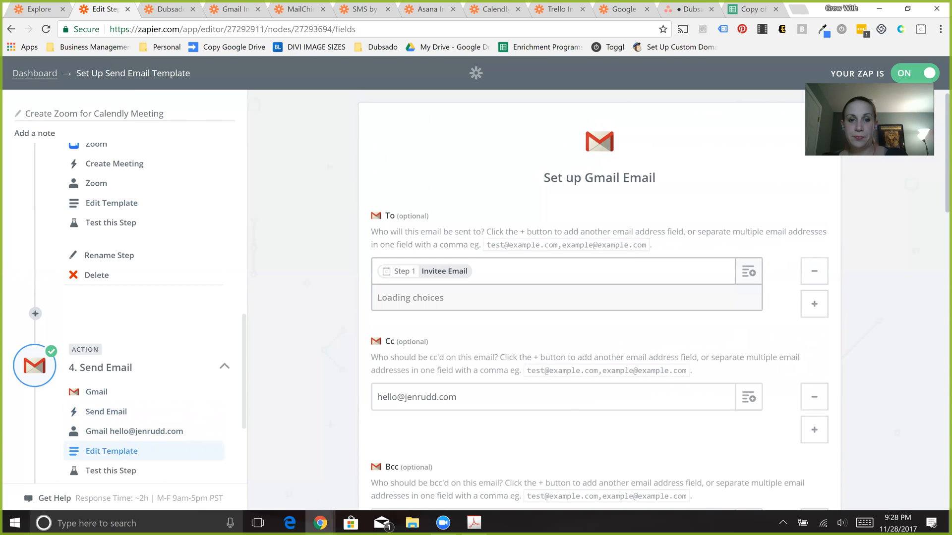
{"action": "left_click", "coordinate": [441, 326]}
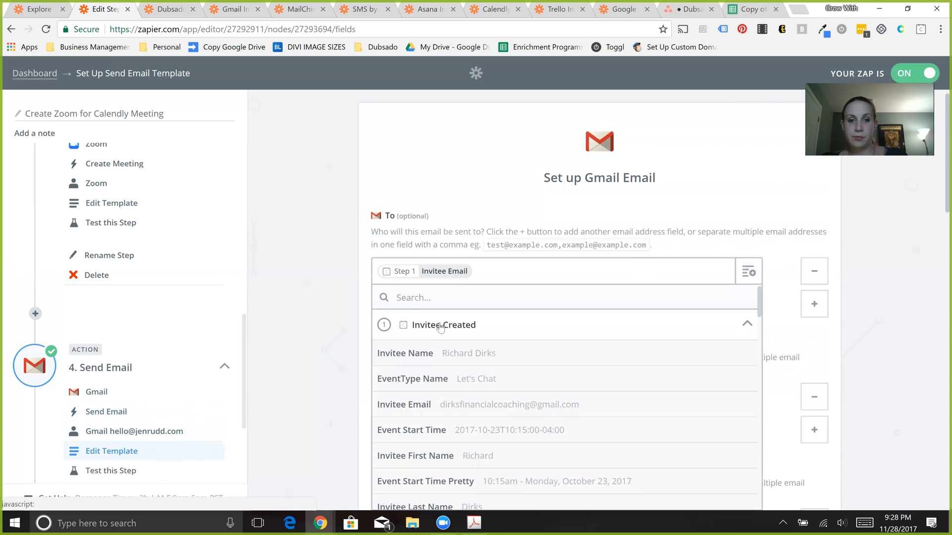
{"action": "left_click", "coordinate": [440, 326]}
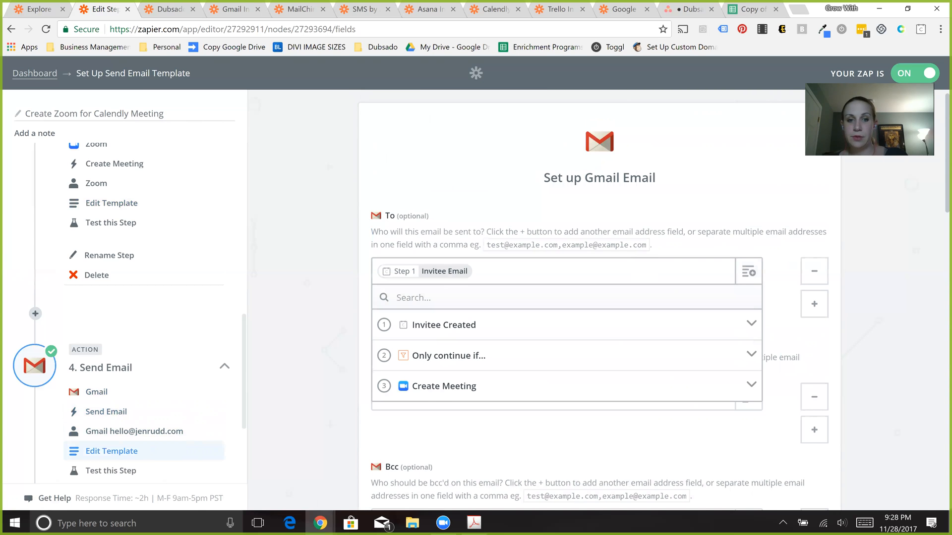
{"action": "left_click", "coordinate": [342, 311]}
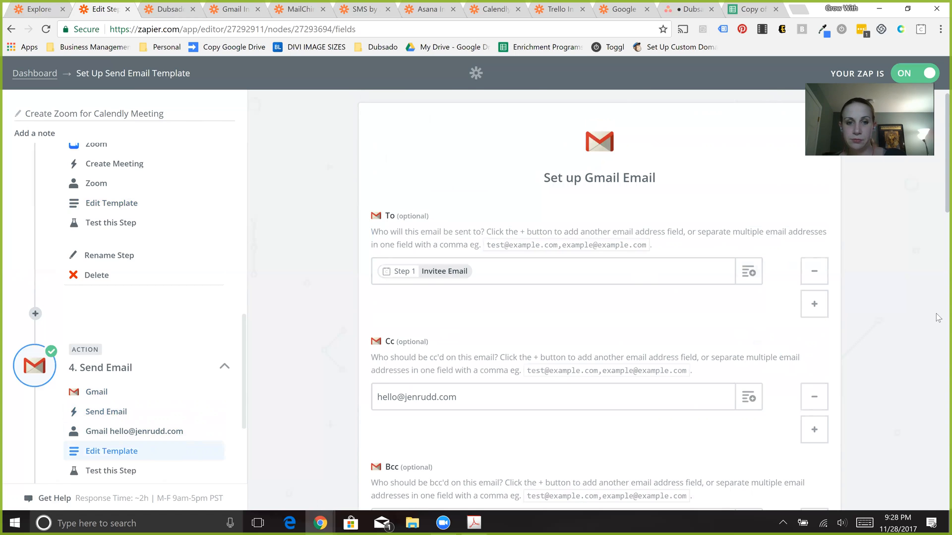
- Append a dash to the Subject "Your Zoom Meeting Link", browse the Invitee Created fields for it, and remove the dash again
{"action": "scroll", "coordinate": [938, 318], "scroll_direction": "down", "scroll_amount": 3}
{"action": "scroll", "coordinate": [453, 348], "scroll_direction": "down", "scroll_amount": 4}
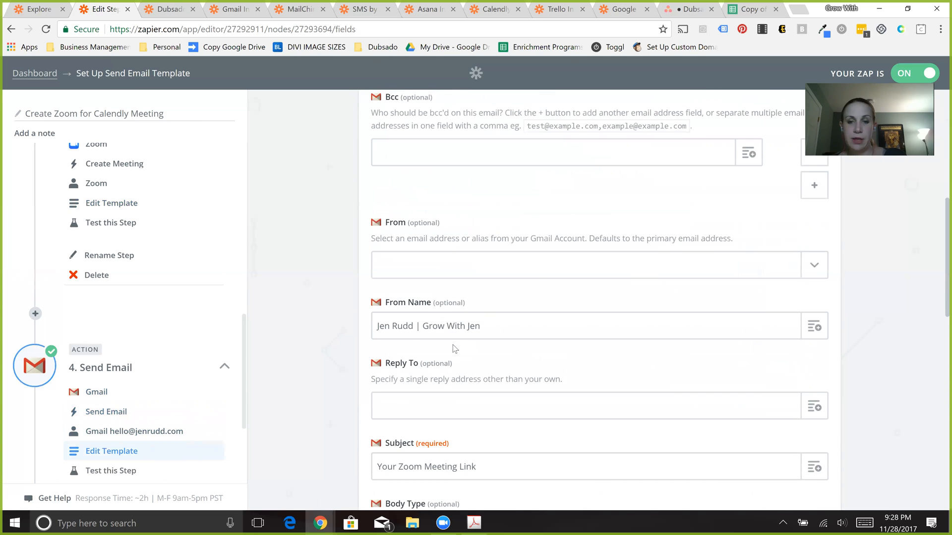
{"action": "scroll", "coordinate": [536, 282], "scroll_direction": "down", "scroll_amount": 1}
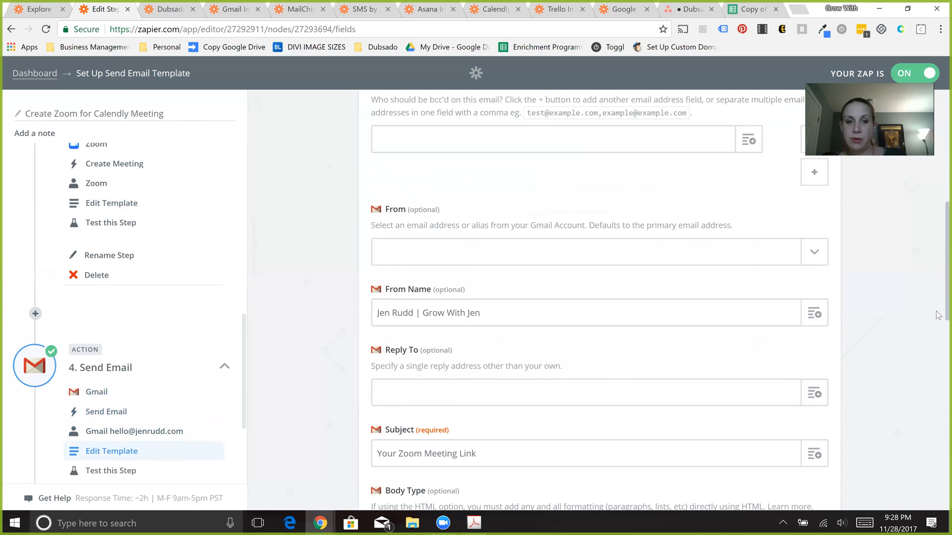
{"action": "scroll", "coordinate": [570, 251], "scroll_direction": "down", "scroll_amount": 4}
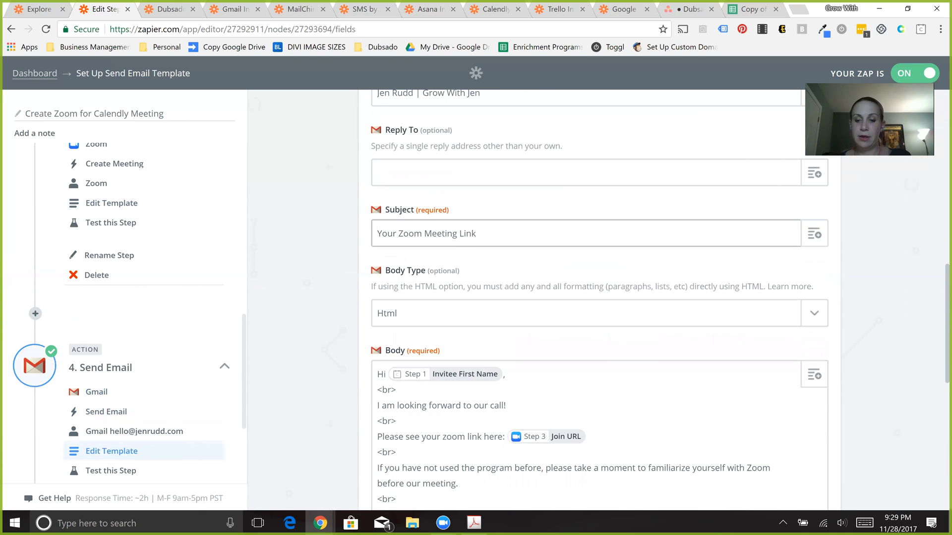
{"action": "type", "text": "-"}
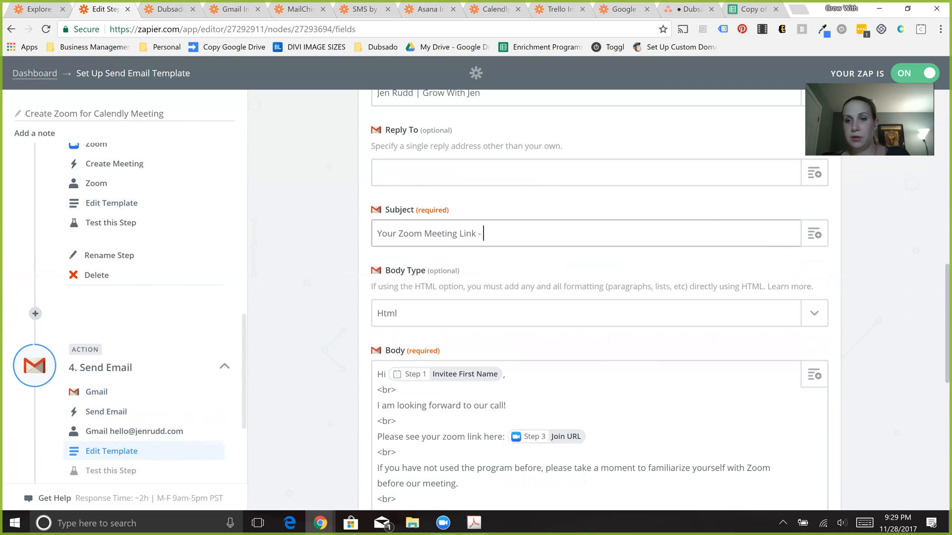
{"action": "left_click", "coordinate": [813, 233]}
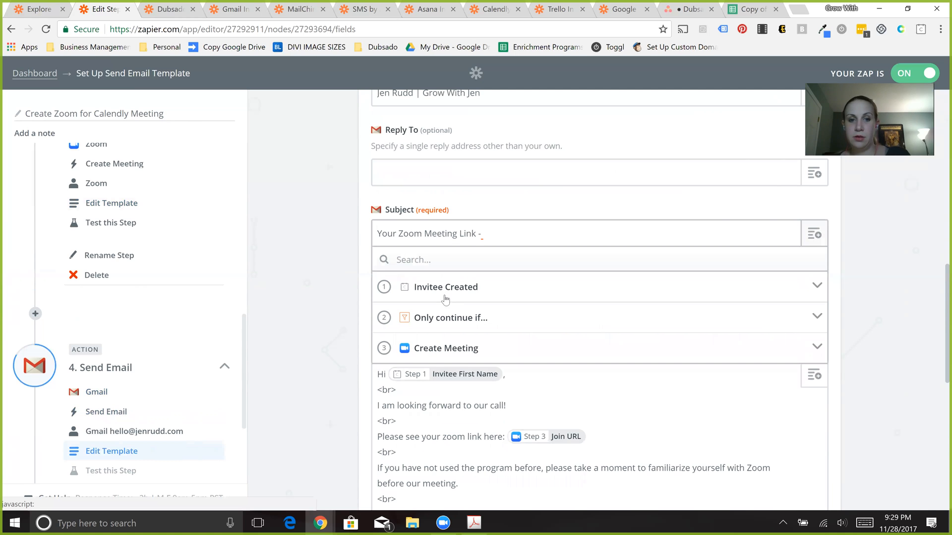
{"action": "left_click", "coordinate": [443, 294]}
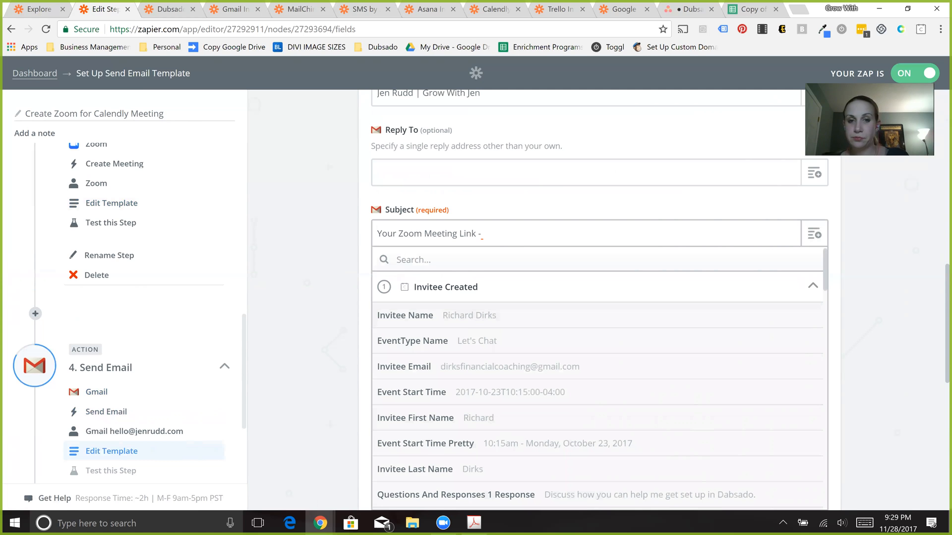
{"action": "key", "text": "BackSpace"}
{"action": "key", "text": "BackSpace"}
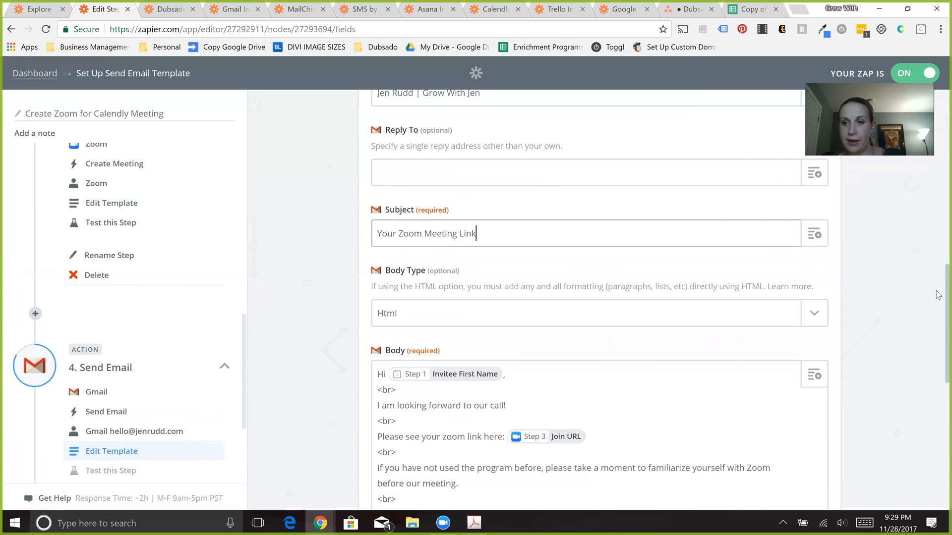
- Move past the Subject to the email's Body, and check the Create Meeting fields available for it
{"action": "key", "text": "Tab"}
{"action": "key", "text": "Tab"}
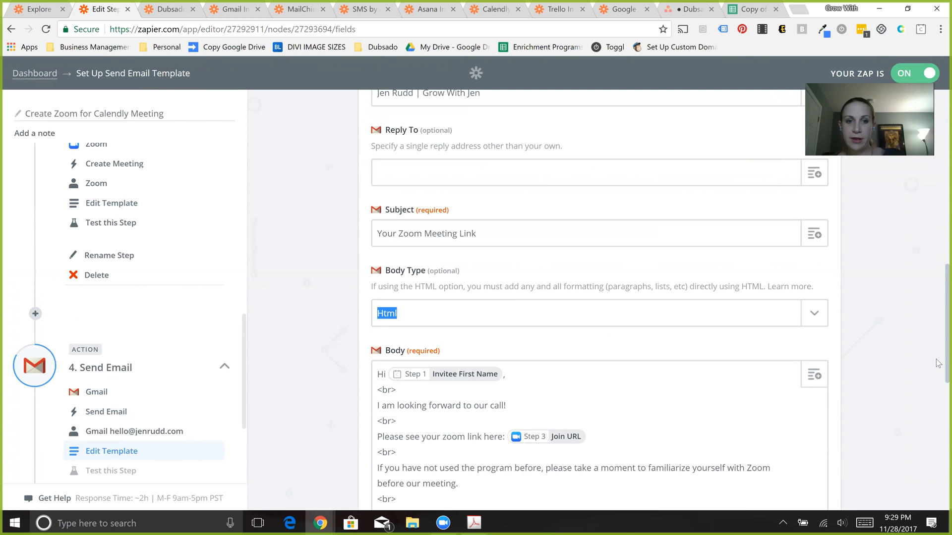
{"action": "scroll", "coordinate": [938, 358], "scroll_direction": "down", "scroll_amount": 4}
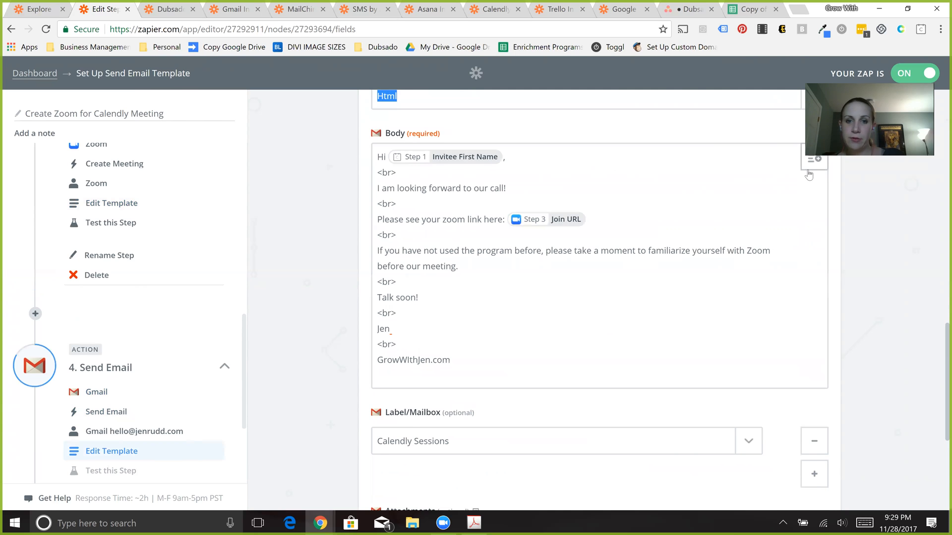
{"action": "left_click", "coordinate": [808, 170]}
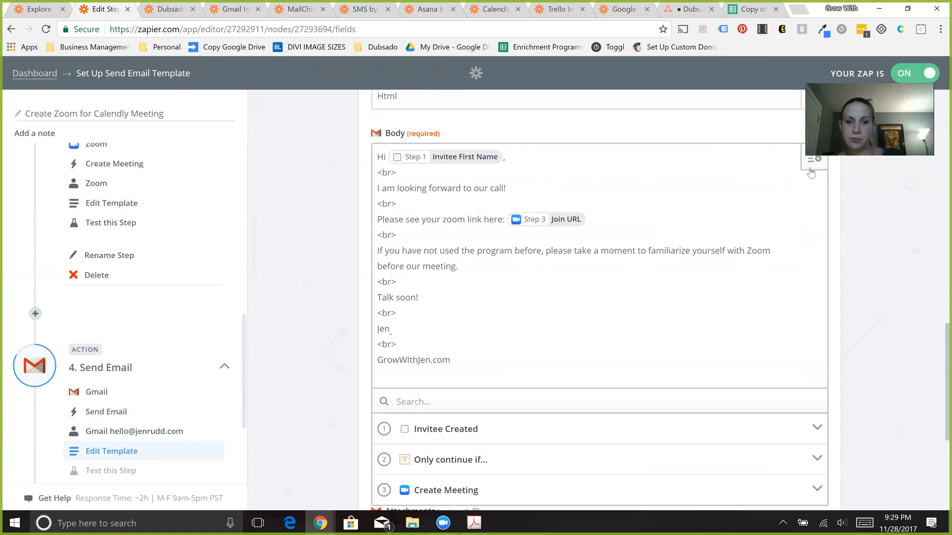
{"action": "left_click", "coordinate": [431, 490]}
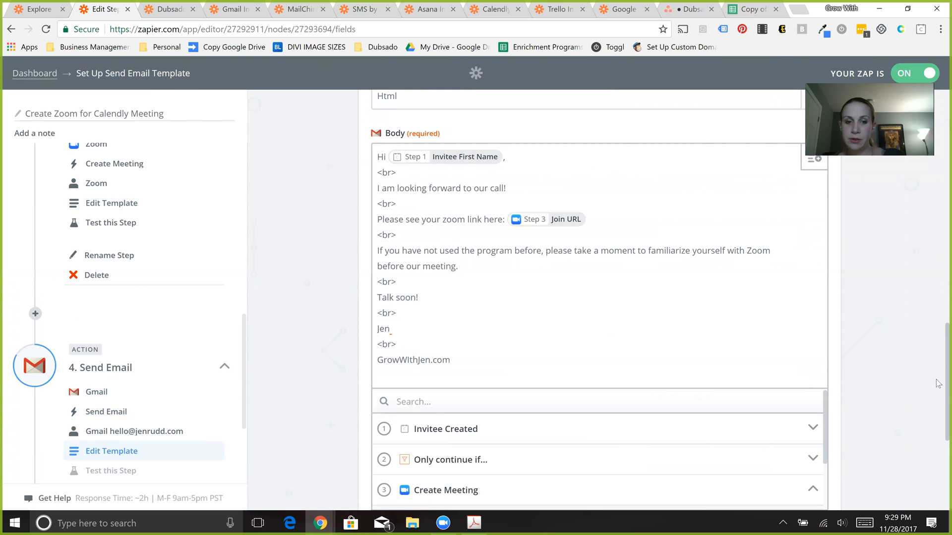
{"action": "left_click_drag", "start_coordinate": [946, 384], "coordinate": [947, 427]}
{"action": "left_click", "coordinate": [489, 306]}
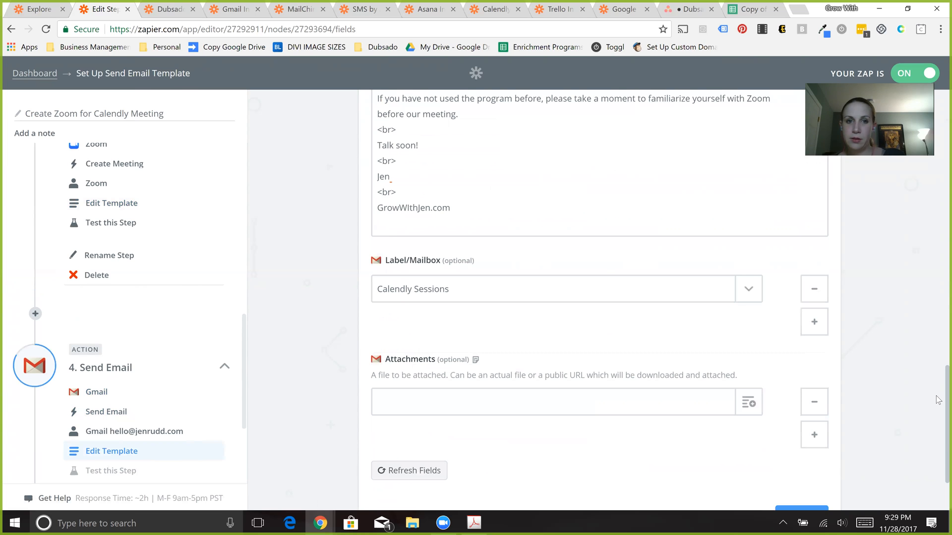
- Review the Send Email template's Body, Label/Mailbox and Attachments, and continue to the action's test with them as they are
{"action": "scroll", "coordinate": [939, 359], "scroll_direction": "up", "scroll_amount": 3}
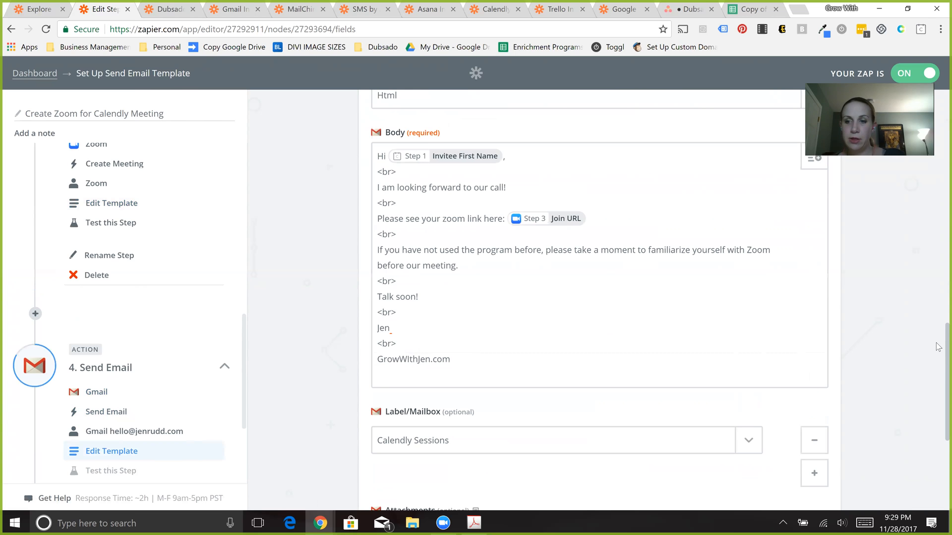
{"action": "scroll", "coordinate": [937, 387], "scroll_direction": "down", "scroll_amount": 3}
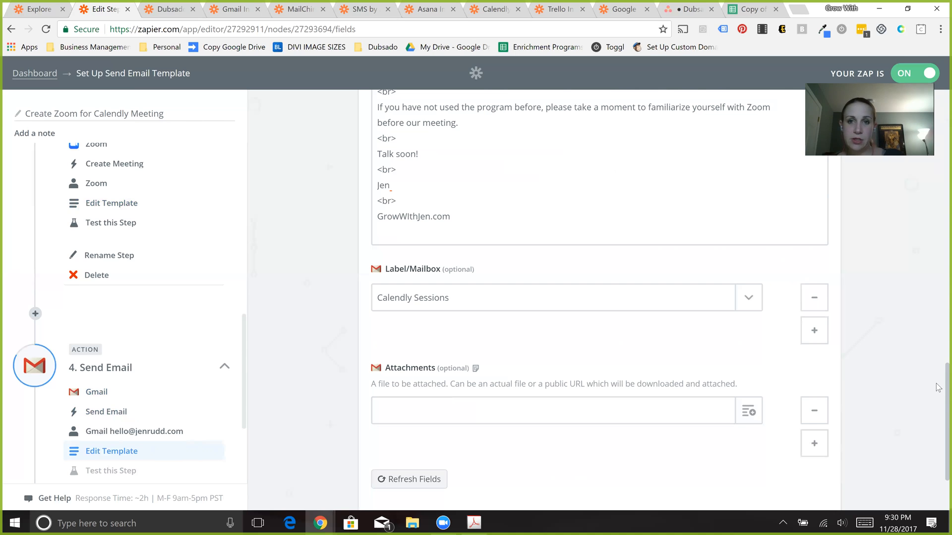
{"action": "scroll", "coordinate": [933, 458], "scroll_direction": "down", "scroll_amount": 2}
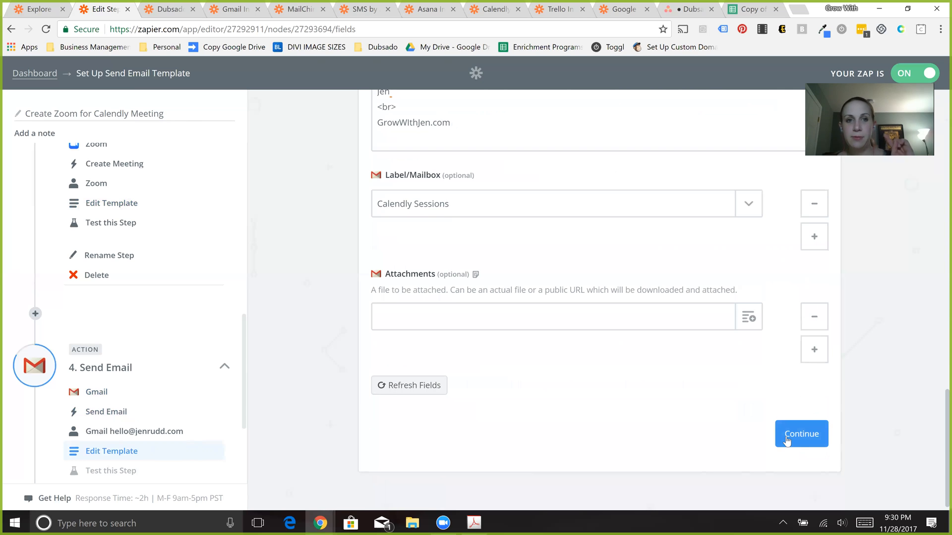
{"action": "left_click", "coordinate": [787, 436]}
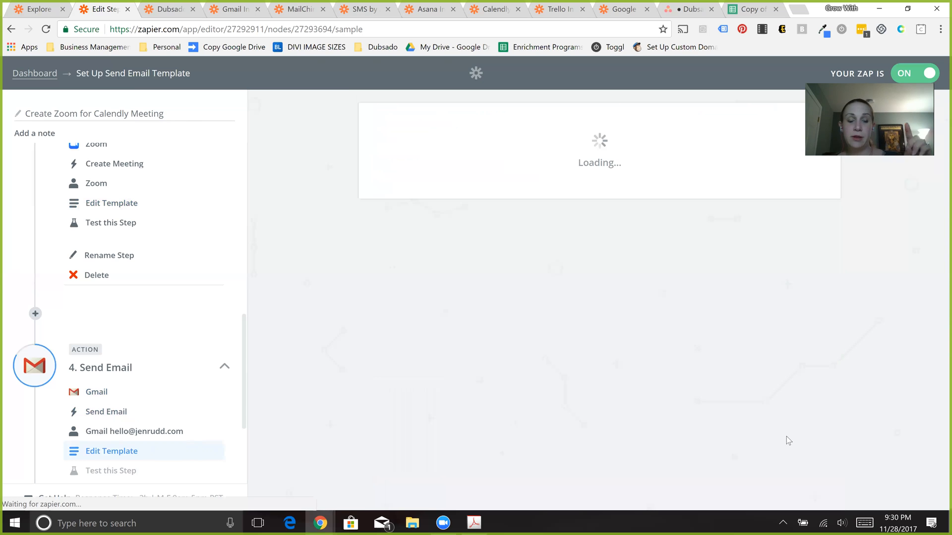
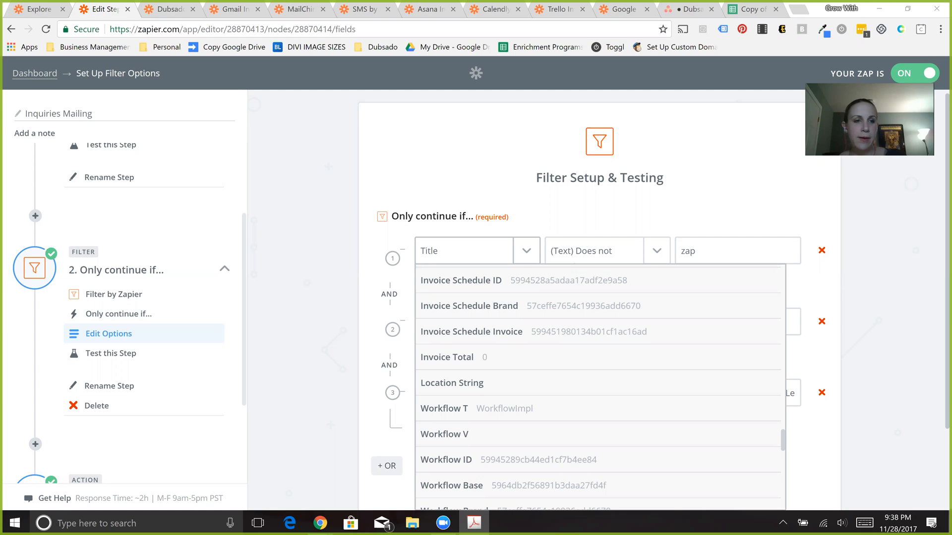
- Leave the Inquiries Mailing filter setup for the Zaps dashboard, and close the duplicate Explore page
{"action": "left_click", "coordinate": [28, 75]}
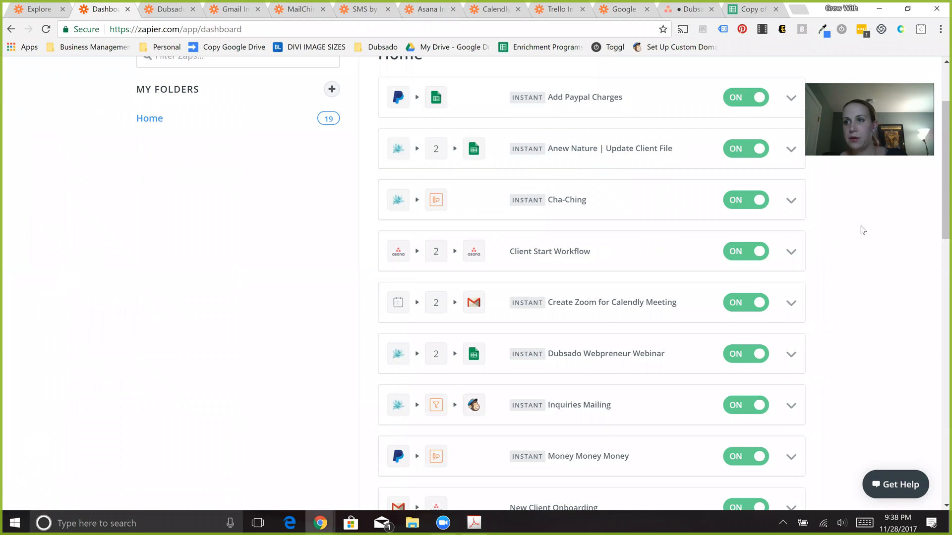
{"action": "scroll", "coordinate": [863, 230], "scroll_direction": "up", "scroll_amount": 3}
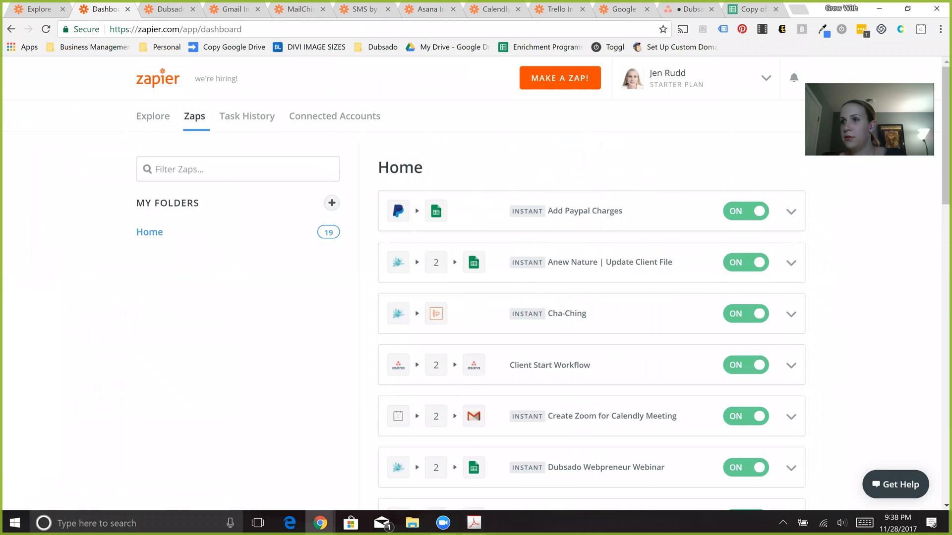
{"action": "left_click", "coordinate": [151, 124]}
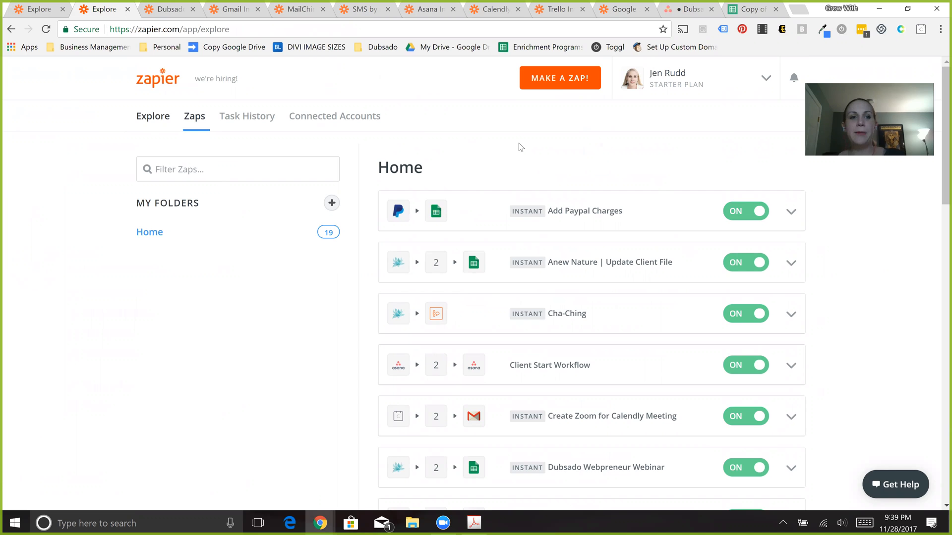
{"action": "left_click", "coordinate": [63, 15]}
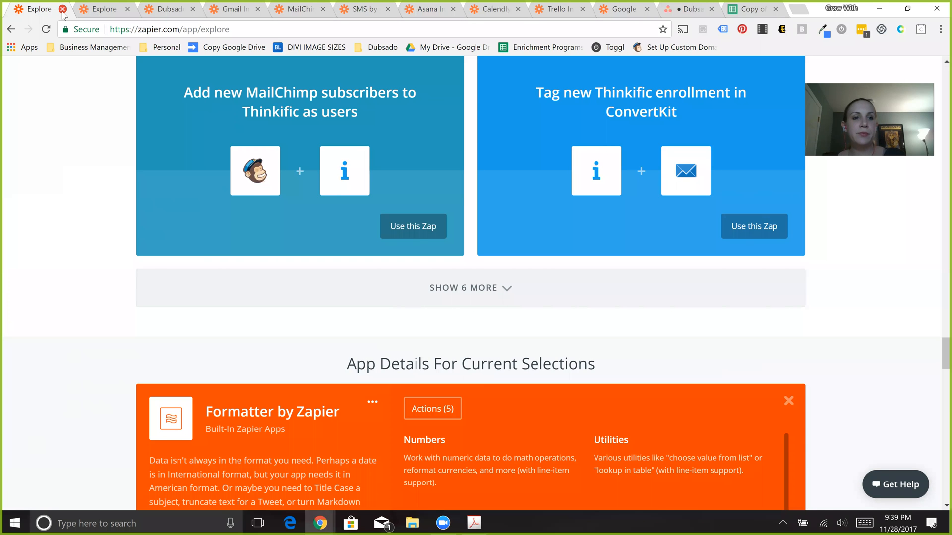
{"action": "left_click", "coordinate": [63, 14]}
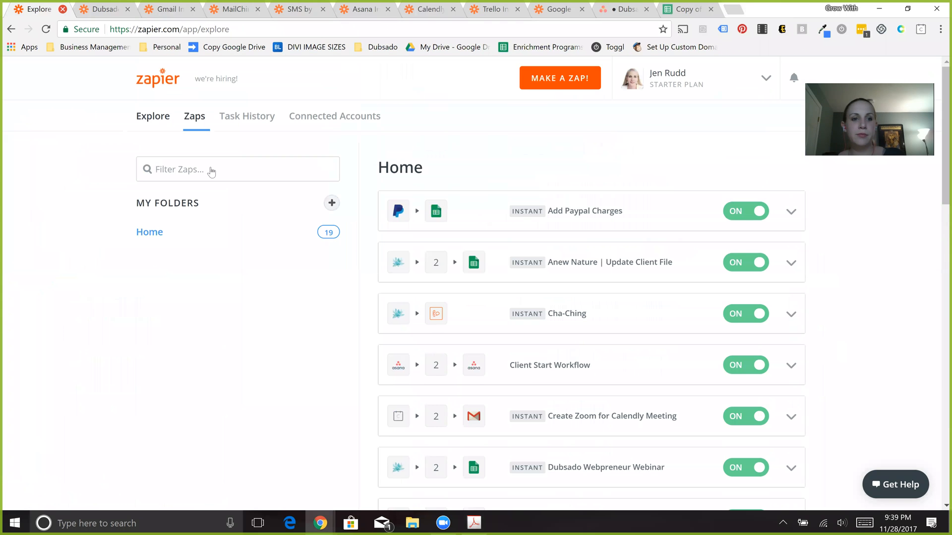
- Open Explore, search the apps for "todoist", and add Todoist to the selected apps
{"action": "left_click", "coordinate": [151, 119]}
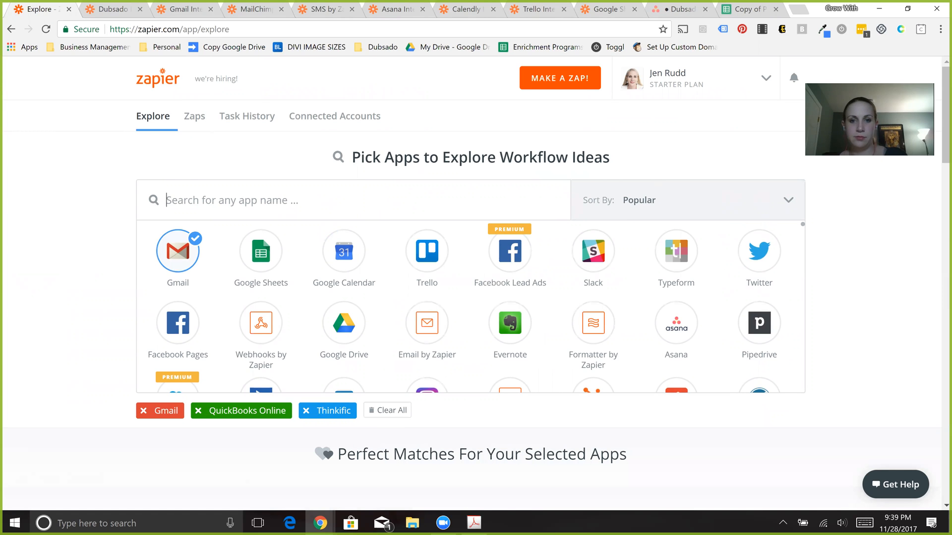
{"action": "type", "text": "todoist"}
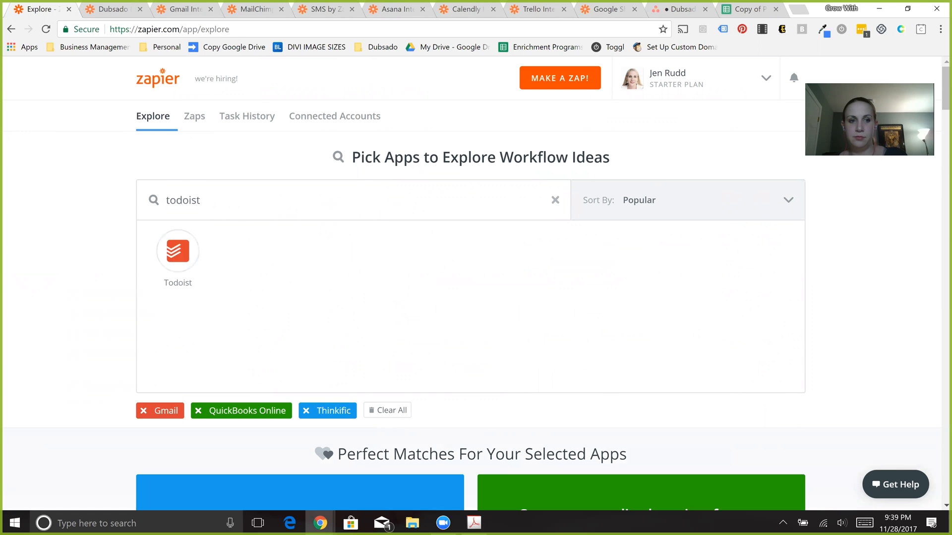
{"action": "left_click", "coordinate": [182, 254]}
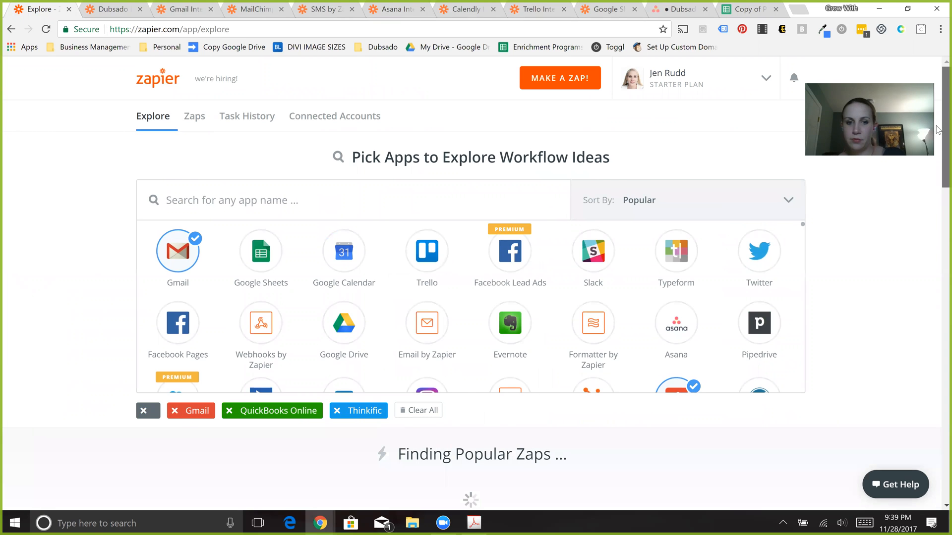
- Look through the suggested Zaps for the selected apps, down to Todoist's triggers in the app details
{"action": "left_click_drag", "start_coordinate": [938, 130], "coordinate": [939, 142]}
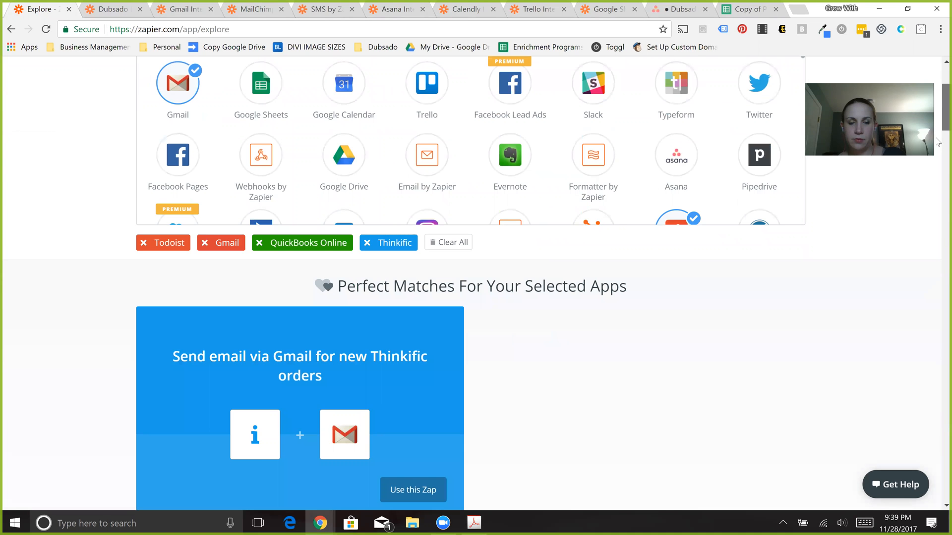
{"action": "scroll", "coordinate": [939, 143], "scroll_direction": "down", "scroll_amount": 6}
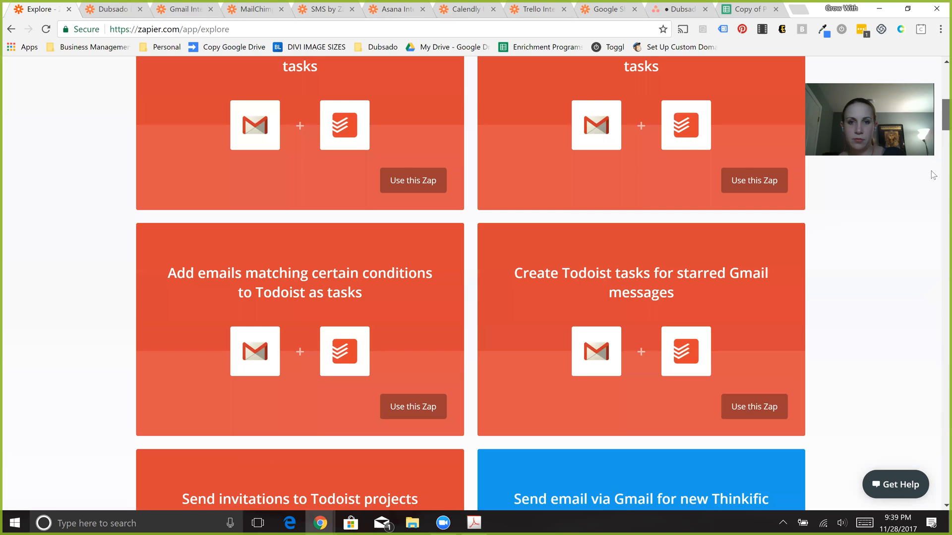
{"action": "scroll", "coordinate": [931, 218], "scroll_direction": "down", "scroll_amount": 3}
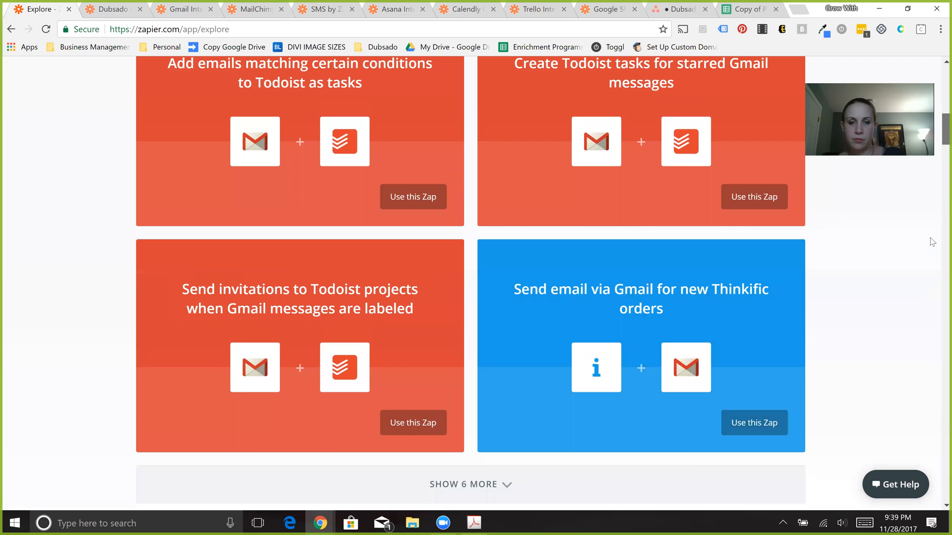
{"action": "scroll", "coordinate": [928, 258], "scroll_direction": "down", "scroll_amount": 5}
{"action": "left_click_drag", "start_coordinate": [927, 272], "coordinate": [923, 447]}
{"action": "scroll", "coordinate": [923, 447], "scroll_direction": "down", "scroll_amount": 20}
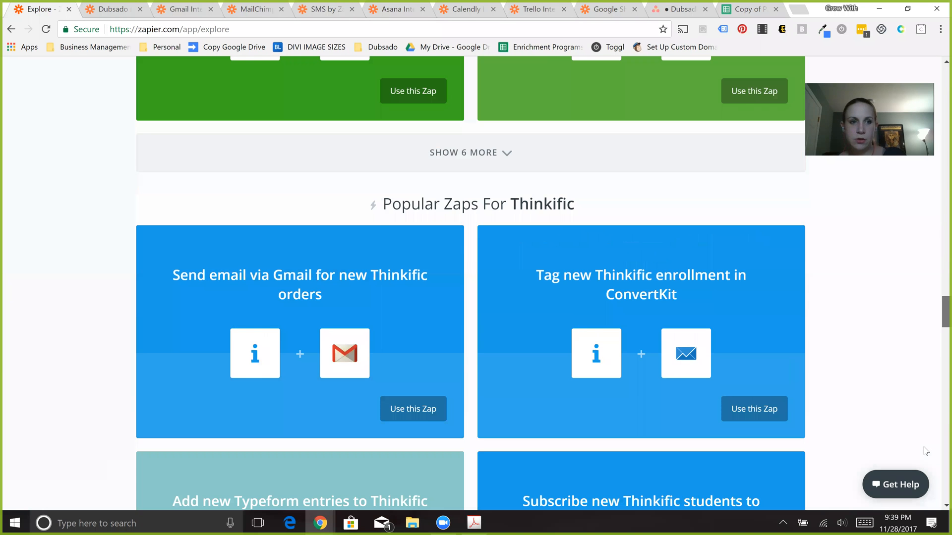
{"action": "scroll", "coordinate": [932, 414], "scroll_direction": "up", "scroll_amount": 9}
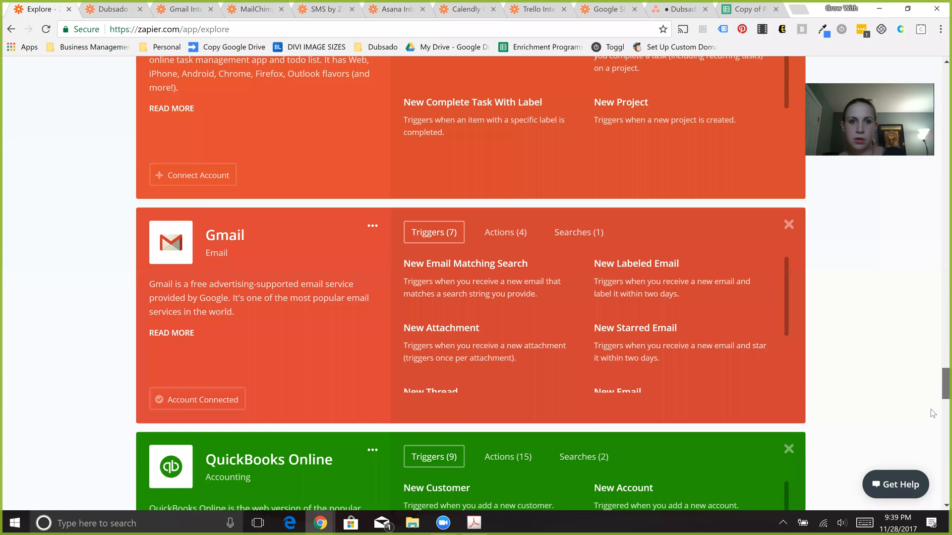
{"action": "scroll", "coordinate": [932, 413], "scroll_direction": "up", "scroll_amount": 2}
{"action": "scroll", "coordinate": [933, 412], "scroll_direction": "up", "scroll_amount": 1}
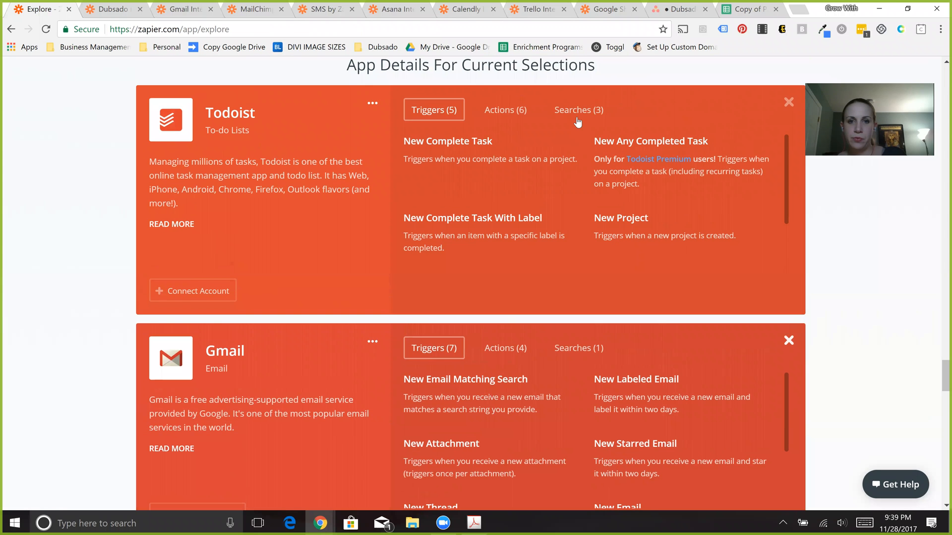
- Review the full list of actions available for Todoist in its app details
{"action": "left_click", "coordinate": [510, 113]}
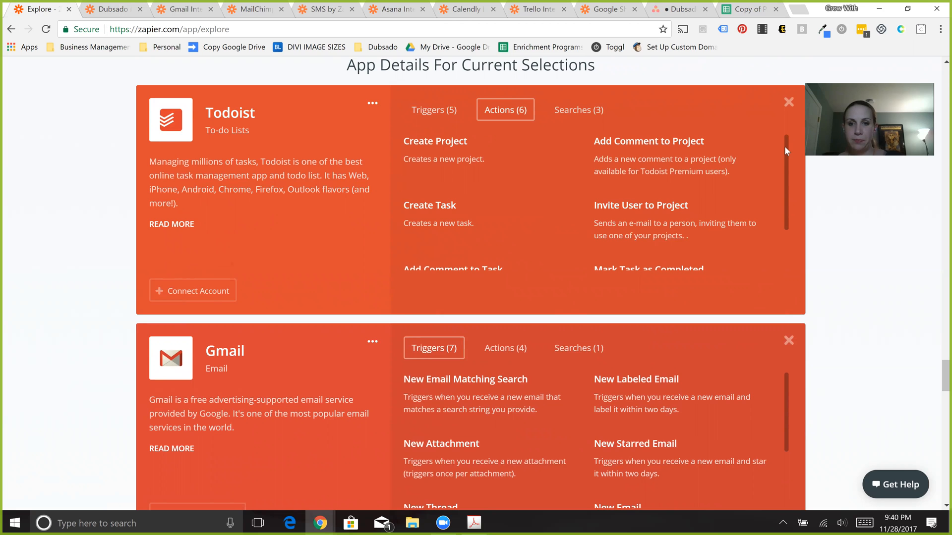
{"action": "left_click_drag", "start_coordinate": [781, 166], "coordinate": [786, 226]}
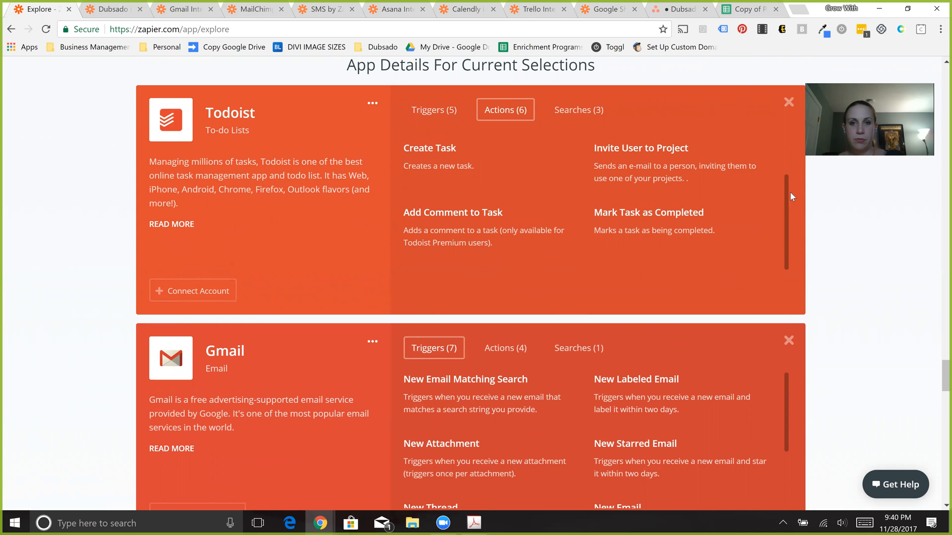
{"action": "scroll", "coordinate": [790, 191], "scroll_direction": "up", "scroll_amount": 2}
{"action": "left_click", "coordinate": [557, 112]}
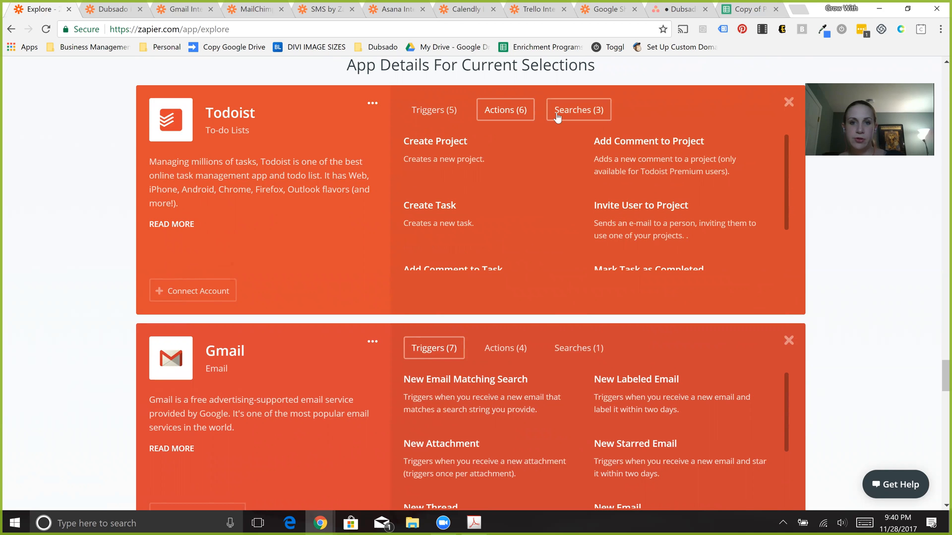
{"action": "left_click", "coordinate": [490, 118]}
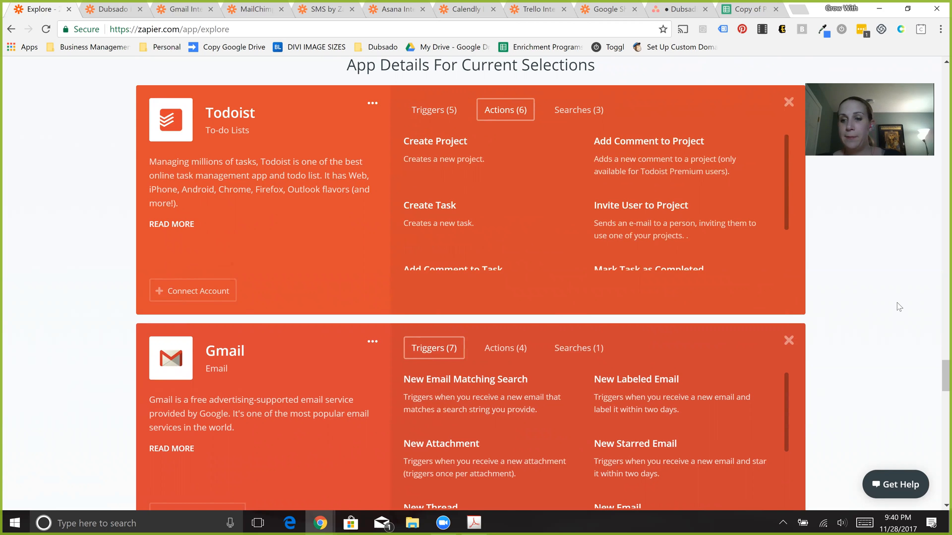
- Return to the app picker and add Evernote to the selected apps
{"action": "left_click_drag", "start_coordinate": [937, 359], "coordinate": [922, 196]}
{"action": "left_click", "coordinate": [930, 239]}
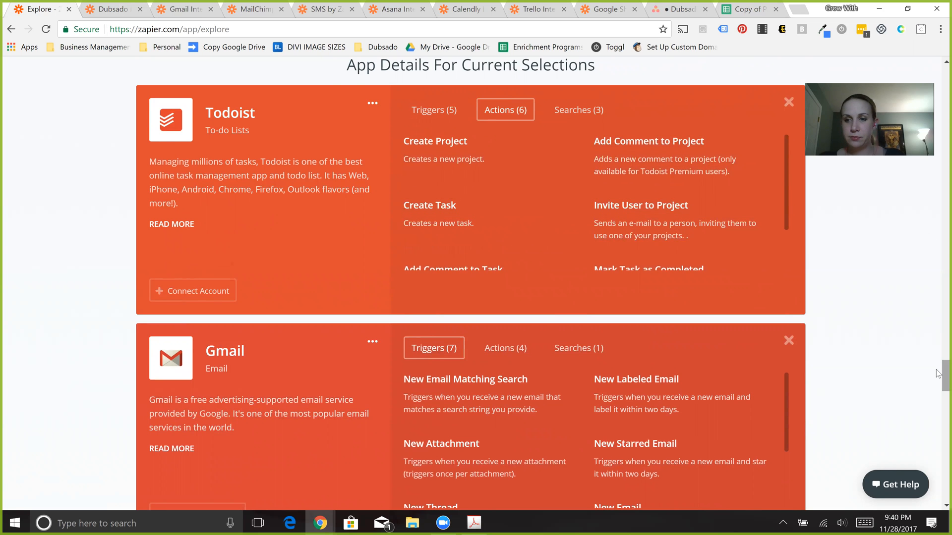
{"action": "scroll", "coordinate": [938, 189], "scroll_direction": "up", "scroll_amount": 10}
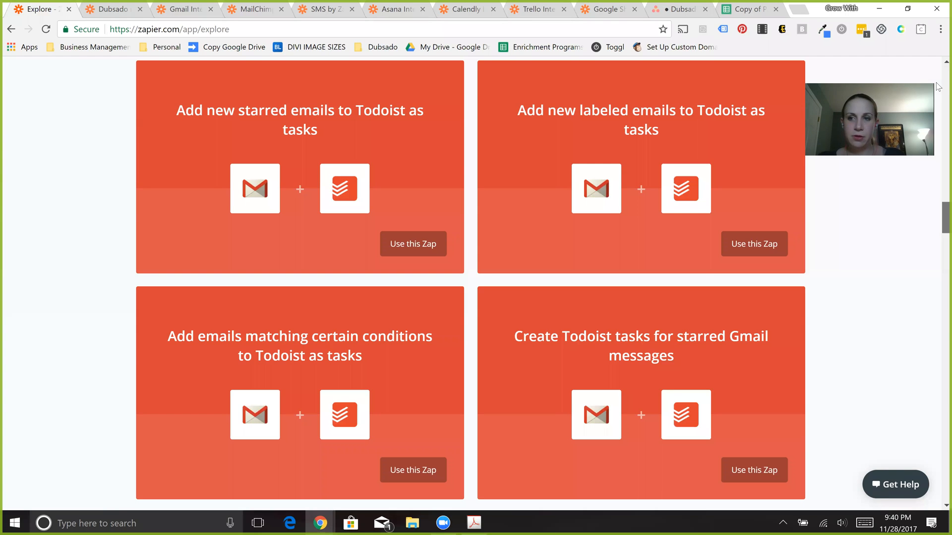
{"action": "scroll", "coordinate": [938, 69], "scroll_direction": "up", "scroll_amount": 8}
{"action": "scroll", "coordinate": [938, 64], "scroll_direction": "up", "scroll_amount": 1}
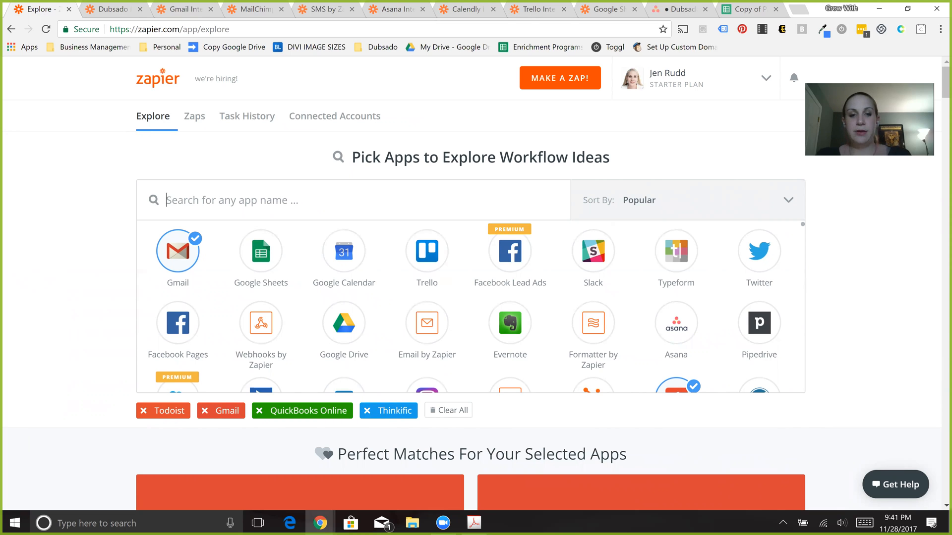
{"action": "left_click", "coordinate": [518, 312]}
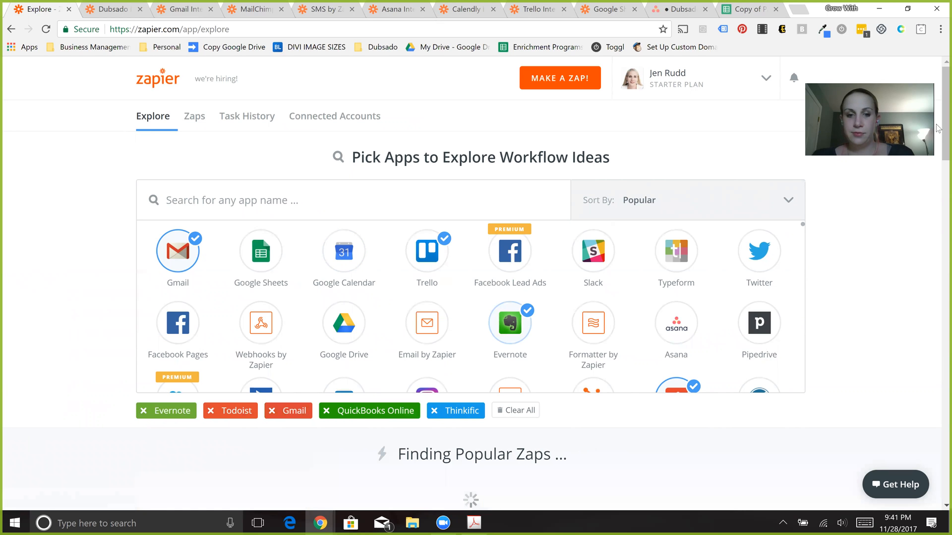
- Look through the Zaps suggested with Evernote, and review Evernote's triggers and actions in the app details
{"action": "scroll", "coordinate": [420, 313], "scroll_direction": "down", "scroll_amount": 8}
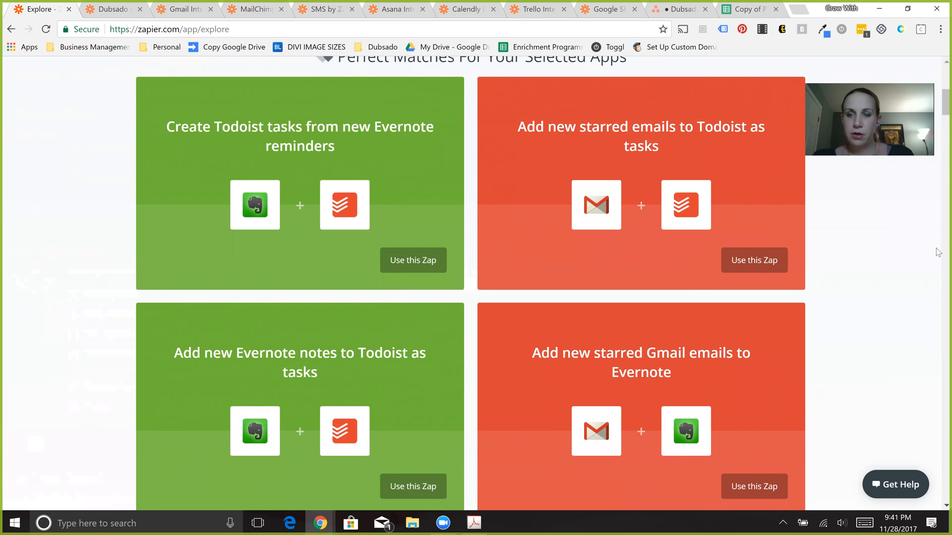
{"action": "scroll", "coordinate": [938, 278], "scroll_direction": "down", "scroll_amount": 2}
{"action": "scroll", "coordinate": [937, 338], "scroll_direction": "down", "scroll_amount": 4}
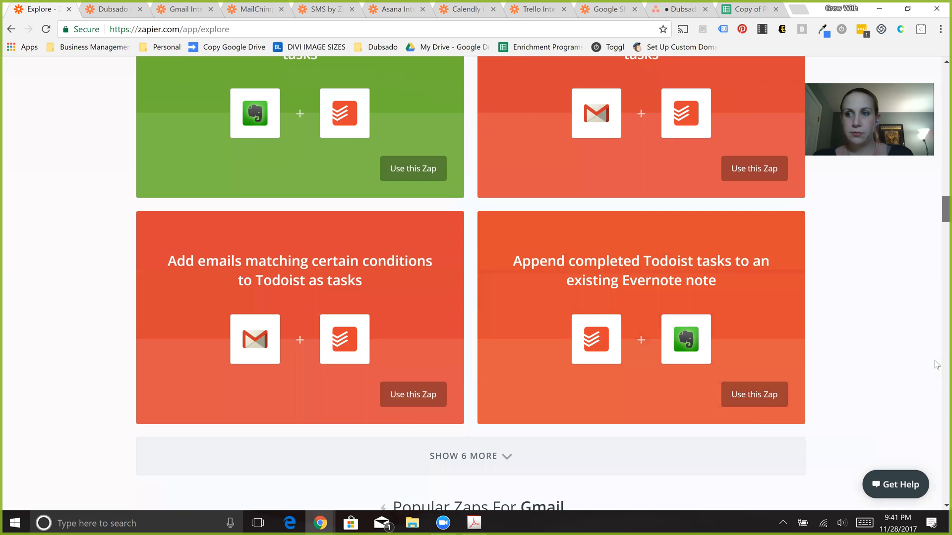
{"action": "scroll", "coordinate": [932, 392], "scroll_direction": "down", "scroll_amount": 10}
{"action": "scroll", "coordinate": [933, 392], "scroll_direction": "down", "scroll_amount": 12}
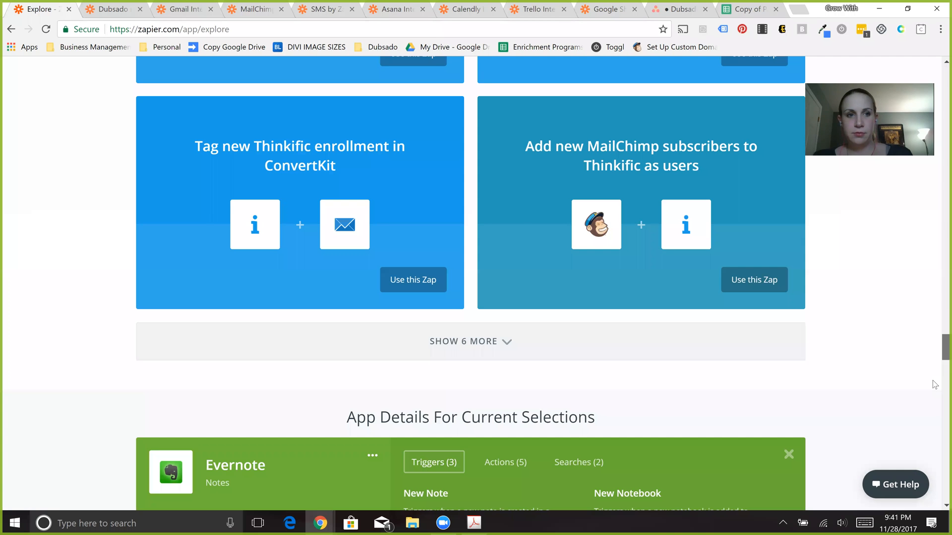
{"action": "scroll", "coordinate": [934, 385], "scroll_direction": "down", "scroll_amount": 10}
{"action": "scroll", "coordinate": [935, 376], "scroll_direction": "up", "scroll_amount": 4}
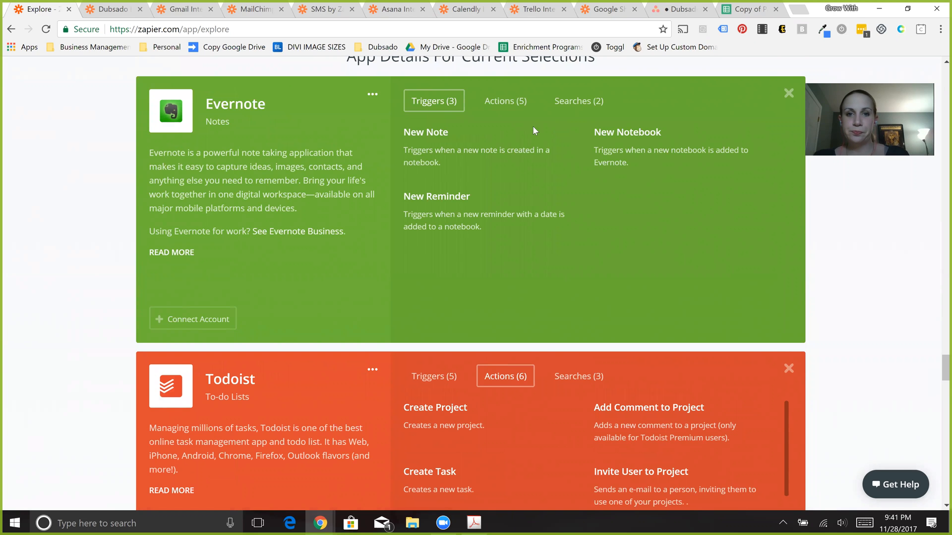
{"action": "left_click", "coordinate": [521, 112]}
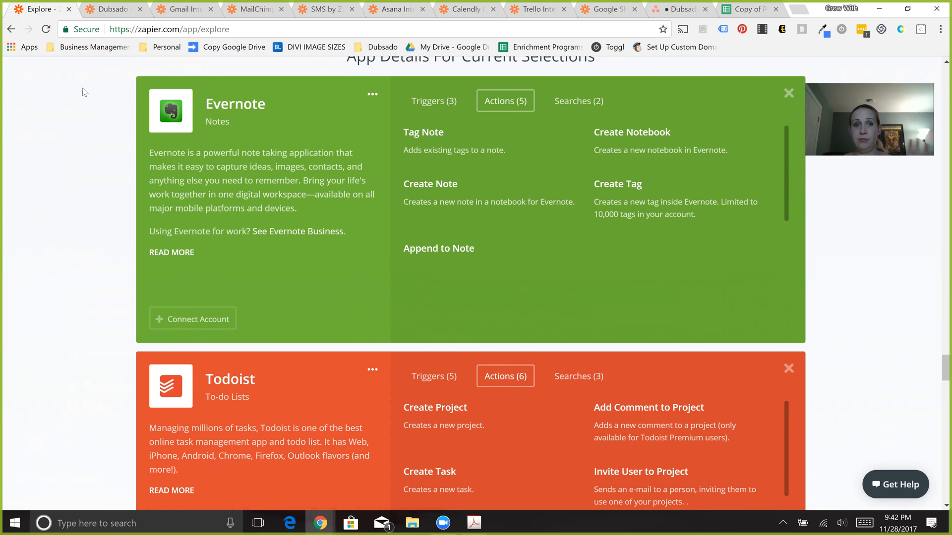
- Go back from the Evernote details to the Perfect Matches suggested for the selected apps
{"action": "scroll", "coordinate": [82, 88], "scroll_direction": "up", "scroll_amount": 1}
{"action": "scroll", "coordinate": [82, 88], "scroll_direction": "up", "scroll_amount": 10}
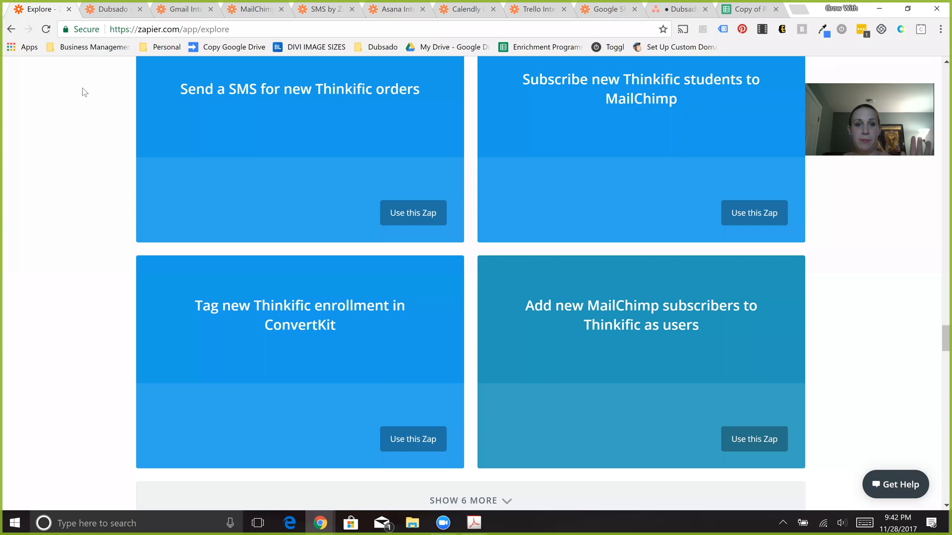
{"action": "scroll", "coordinate": [82, 88], "scroll_direction": "up", "scroll_amount": 10}
{"action": "scroll", "coordinate": [82, 87], "scroll_direction": "up", "scroll_amount": 10}
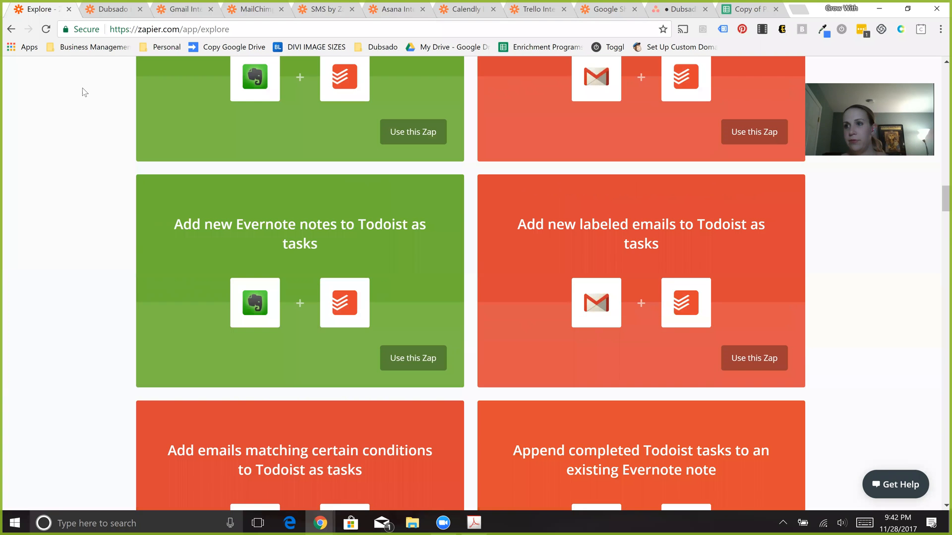
{"action": "scroll", "coordinate": [83, 88], "scroll_direction": "up", "scroll_amount": 10}
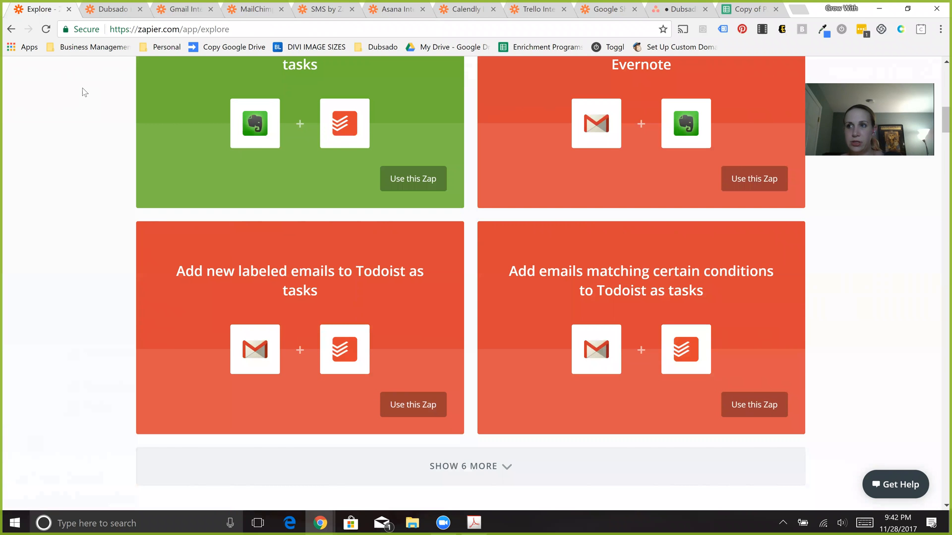